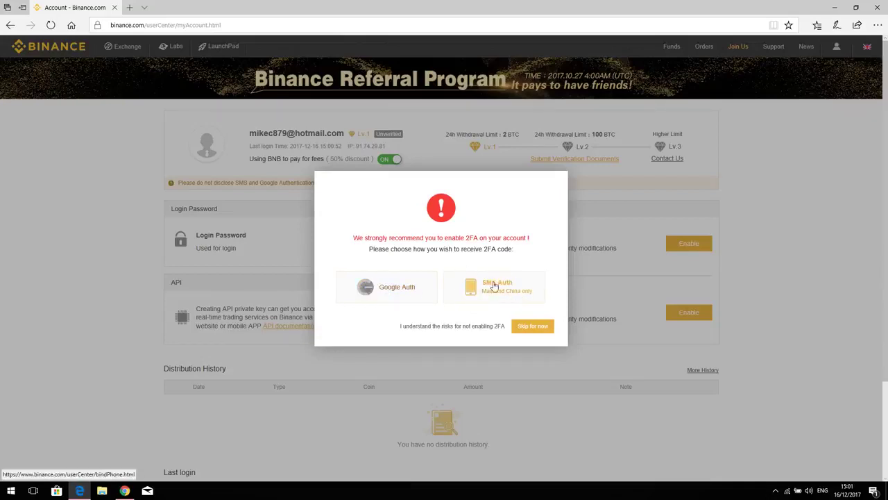
- Choose Google Authenticator in the 2FA prompt to open its setup page with QR code
{"action": "left_click", "coordinate": [390, 294]}
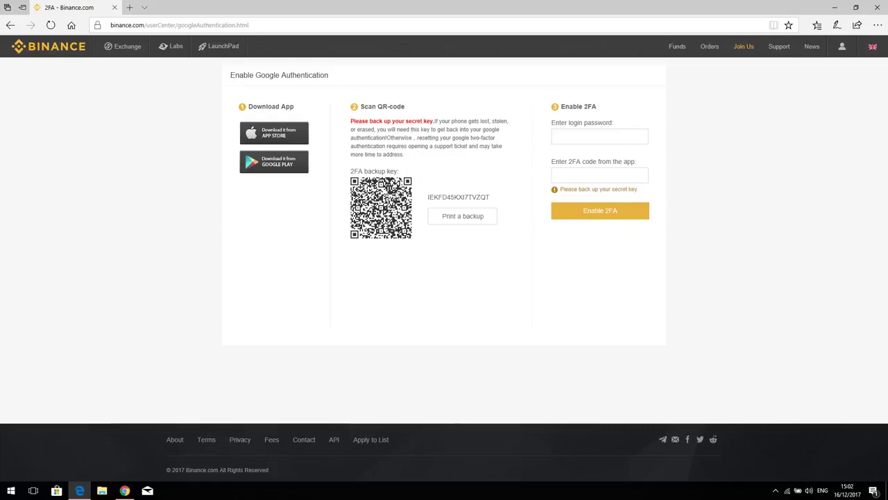
{"action": "left_click_drag", "start_coordinate": [428, 198], "coordinate": [491, 200]}
{"action": "left_click", "coordinate": [497, 201]}
{"action": "left_click_drag", "start_coordinate": [491, 197], "coordinate": [427, 200]}
{"action": "left_click", "coordinate": [456, 182]}
{"action": "double_click", "coordinate": [430, 197]}
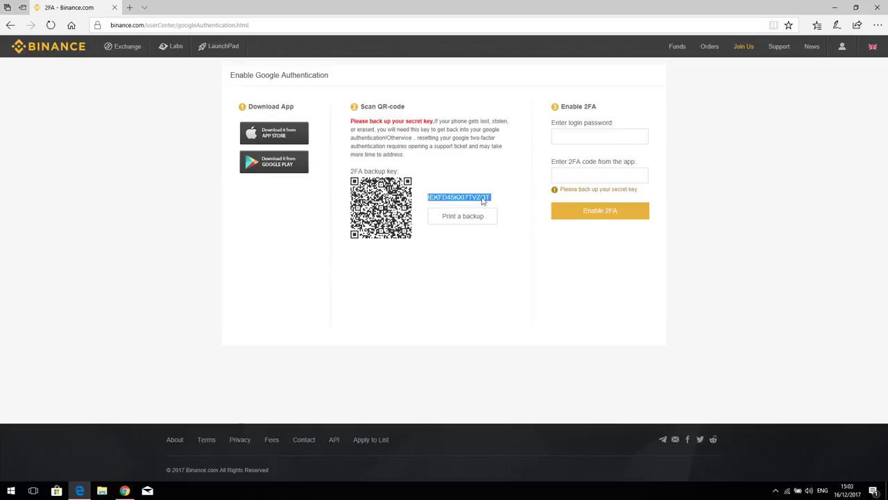
{"action": "left_click", "coordinate": [504, 188]}
- Enter the 2FA code and retype the login password, then enable Google Authenticator 2FA
{"action": "left_click", "coordinate": [572, 173]}
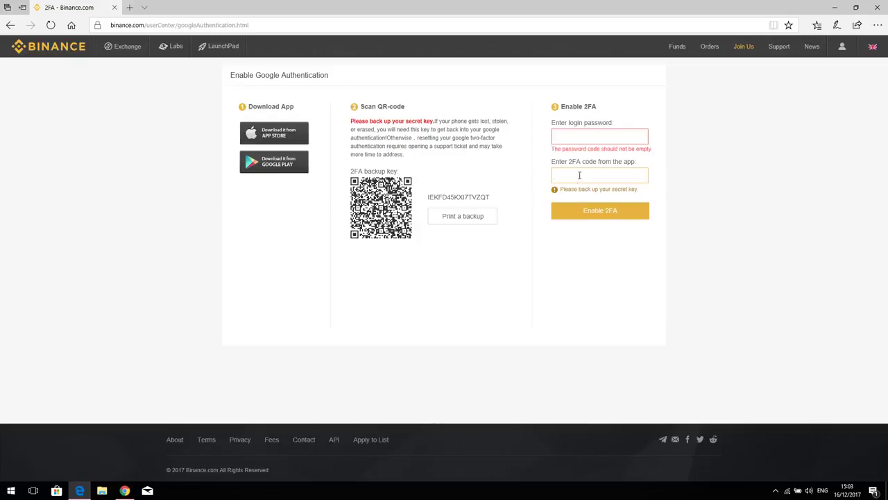
{"action": "left_click", "coordinate": [590, 212]}
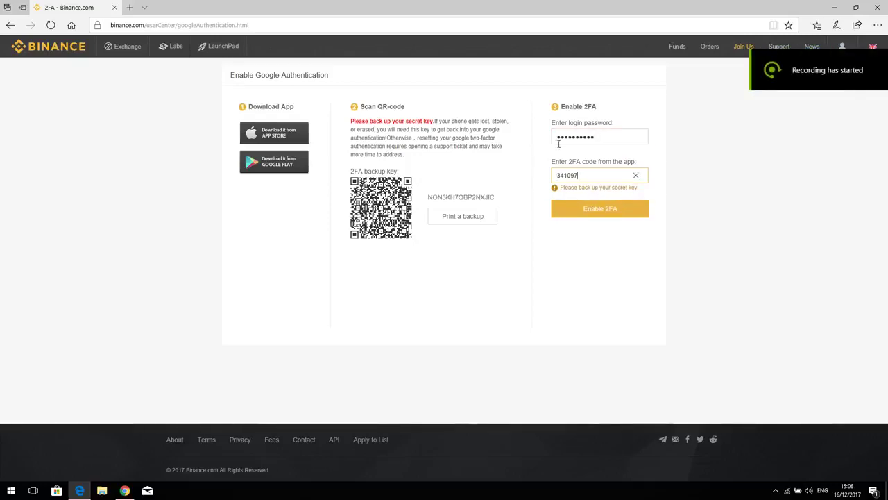
{"action": "left_click", "coordinate": [561, 175]}
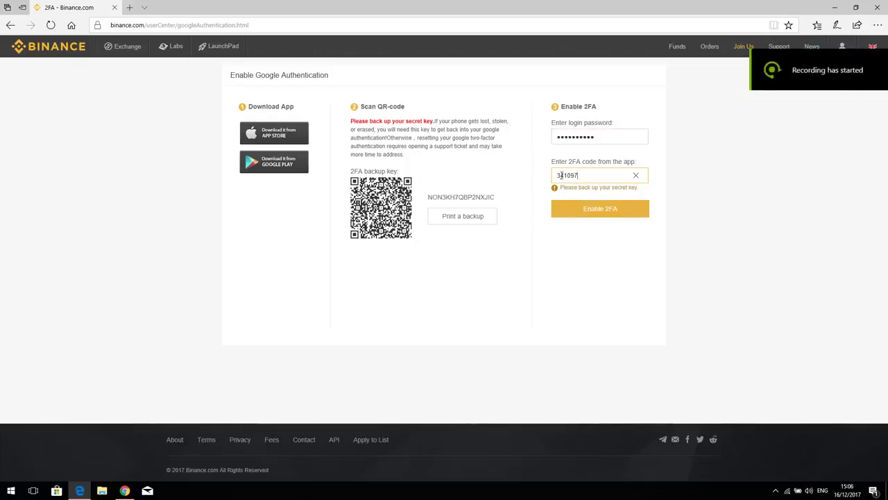
{"action": "left_click", "coordinate": [594, 216]}
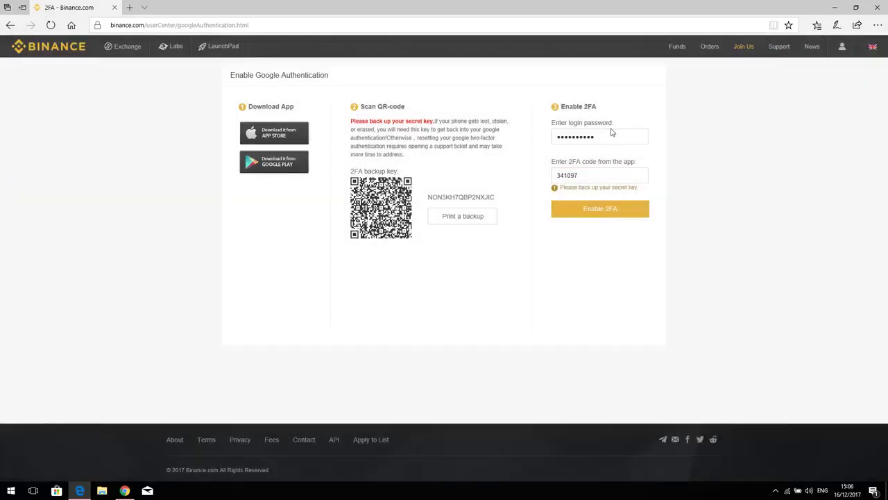
{"action": "double_click", "coordinate": [611, 138]}
{"action": "type", "text": "•"}
{"action": "left_click", "coordinate": [615, 209]}
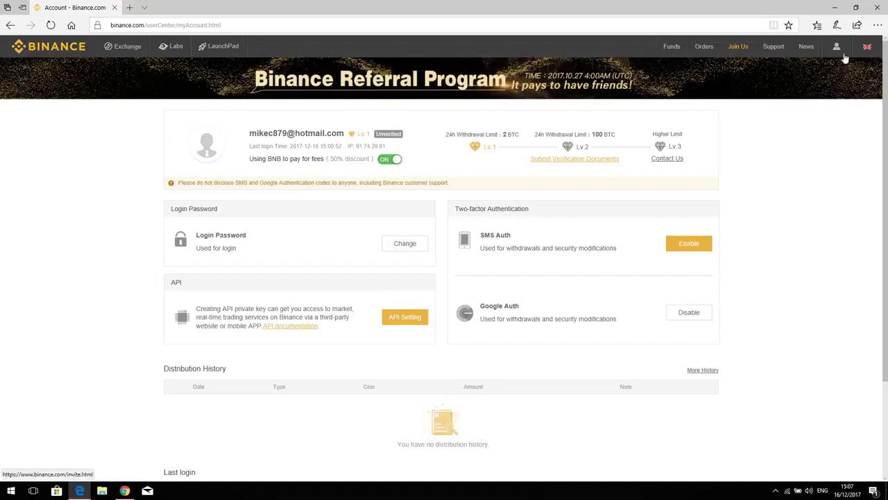
- Log out, then log back in with the account e-mail and password
{"action": "mouse_move", "coordinate": [838, 50]}
{"action": "left_click", "coordinate": [801, 113]}
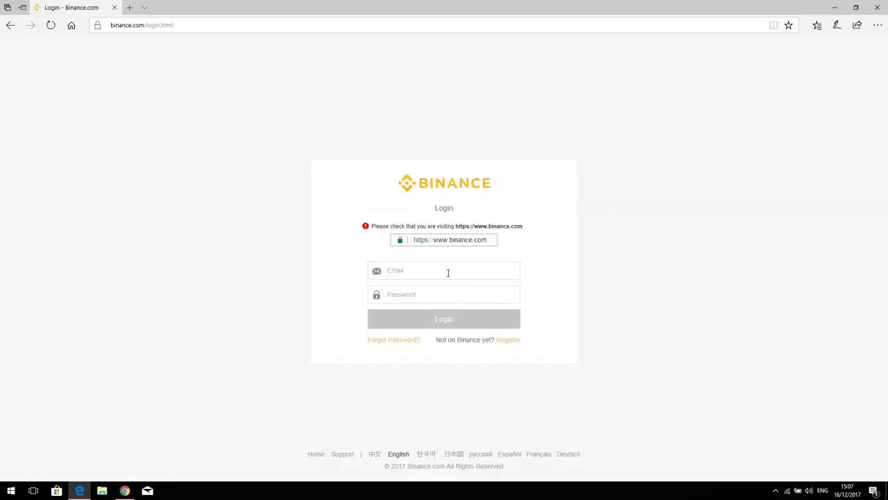
{"action": "left_click", "coordinate": [448, 272]}
{"action": "key", "text": "Tab"}
{"action": "type", "text": "*"}
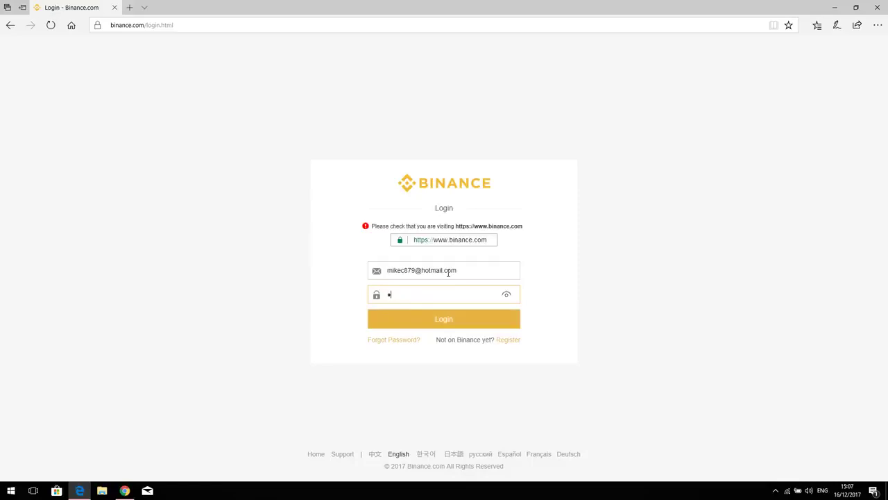
{"action": "type", "text": "********"}
{"action": "key", "text": "Return"}
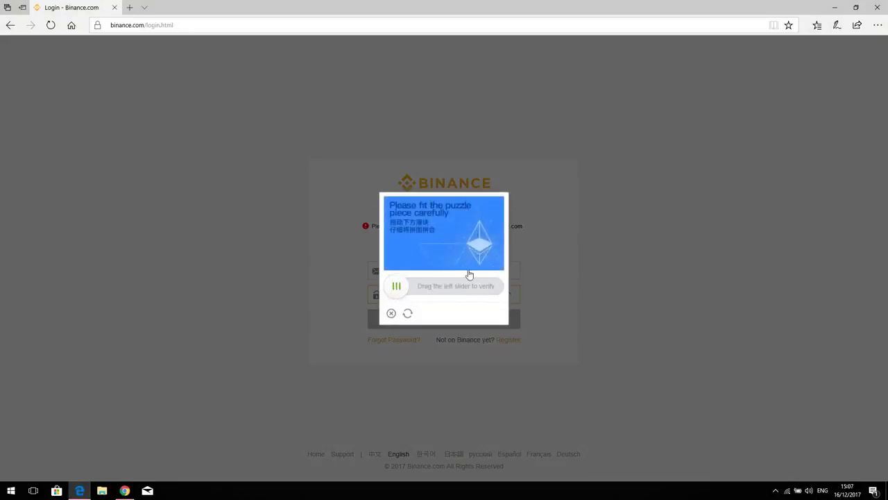
- Solve the slider puzzle and submit the Google Authenticator code
{"action": "left_click_drag", "start_coordinate": [404, 293], "coordinate": [437, 290]}
{"action": "left_click_drag", "start_coordinate": [397, 286], "coordinate": [449, 284]}
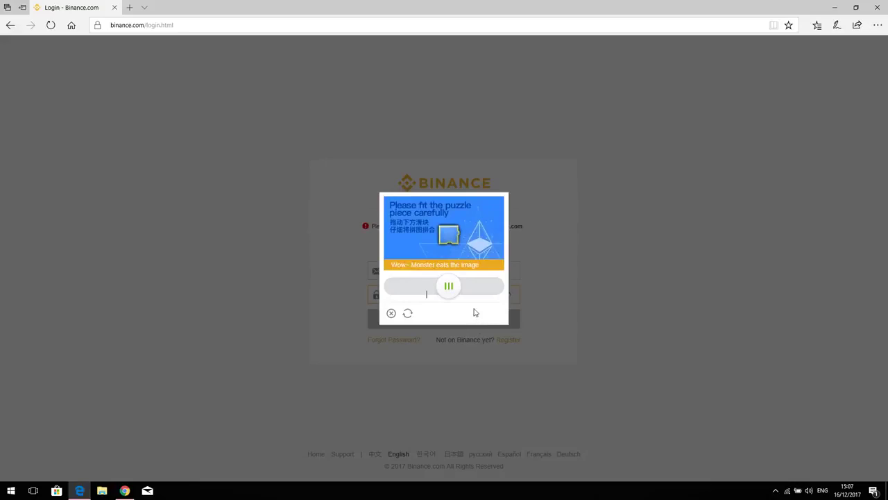
{"action": "left_click_drag", "start_coordinate": [396, 287], "coordinate": [427, 294]}
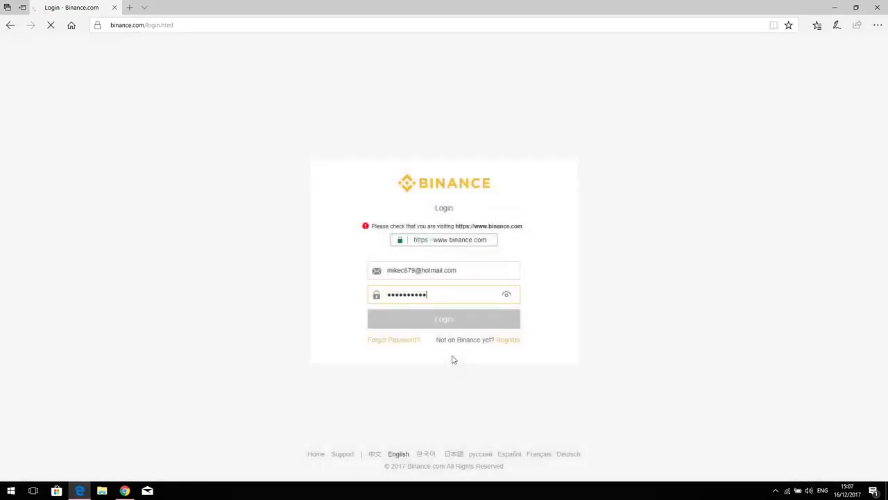
{"action": "left_click", "coordinate": [435, 278]}
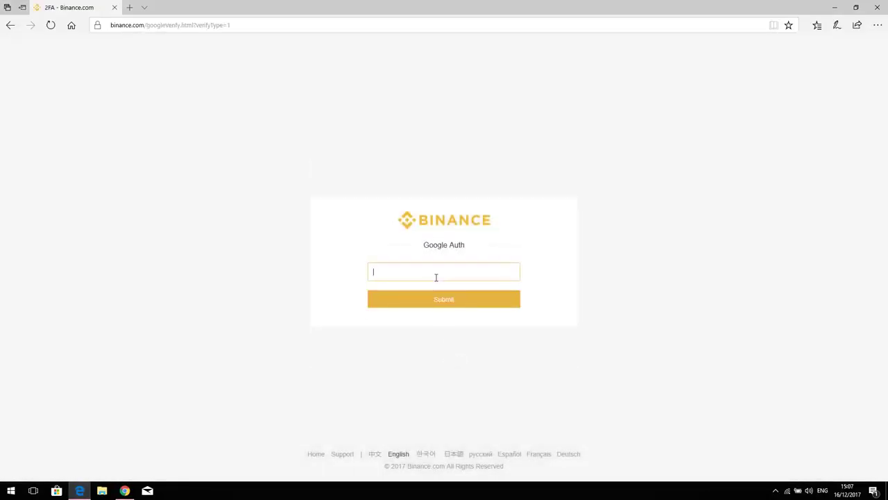
{"action": "key", "text": "Return"}
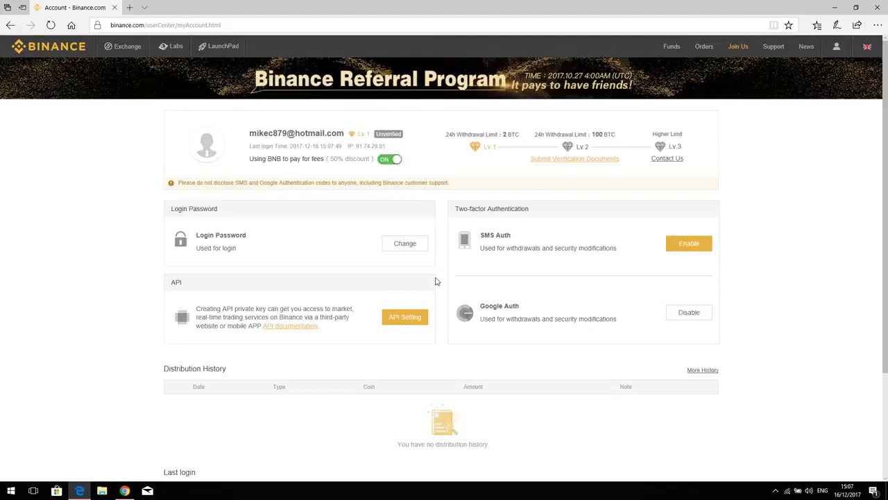
- Log out of the account again from the account menu and sign back in
{"action": "mouse_move", "coordinate": [837, 48]}
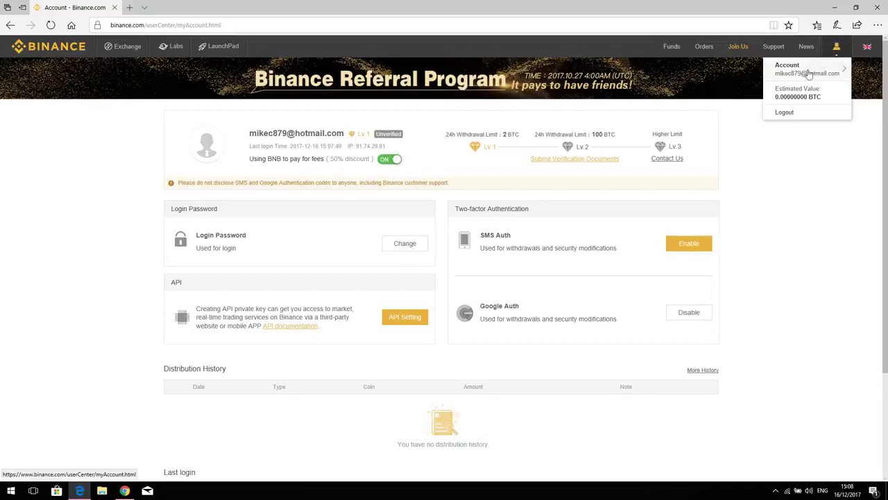
{"action": "left_click", "coordinate": [793, 117]}
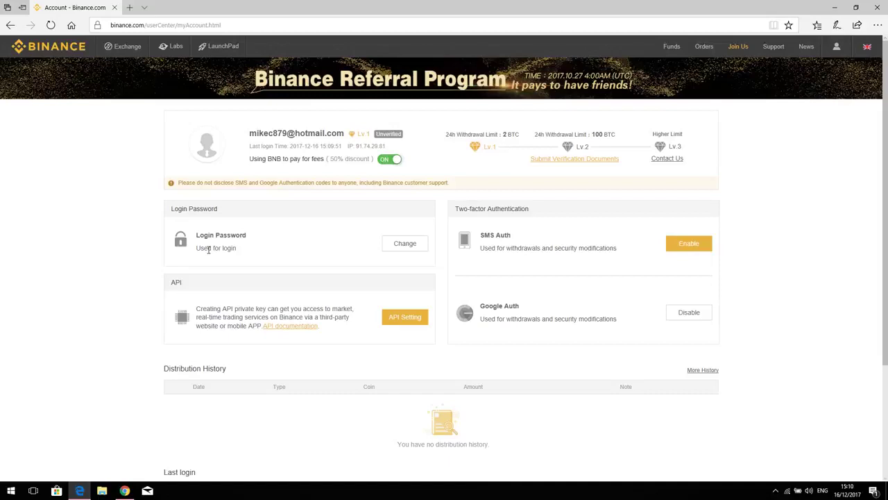
{"action": "mouse_move", "coordinate": [677, 53]}
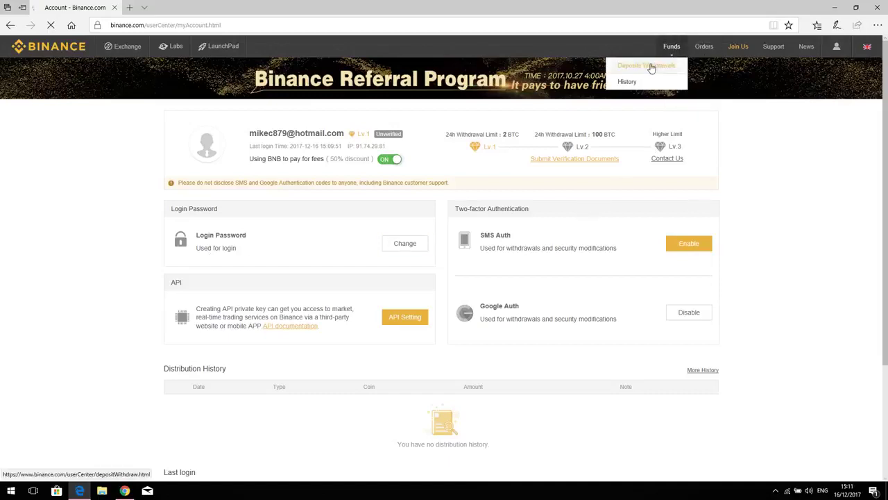
- Open the Deposits & Withdrawals balances page from the Funds menu
{"action": "left_click", "coordinate": [650, 66]}
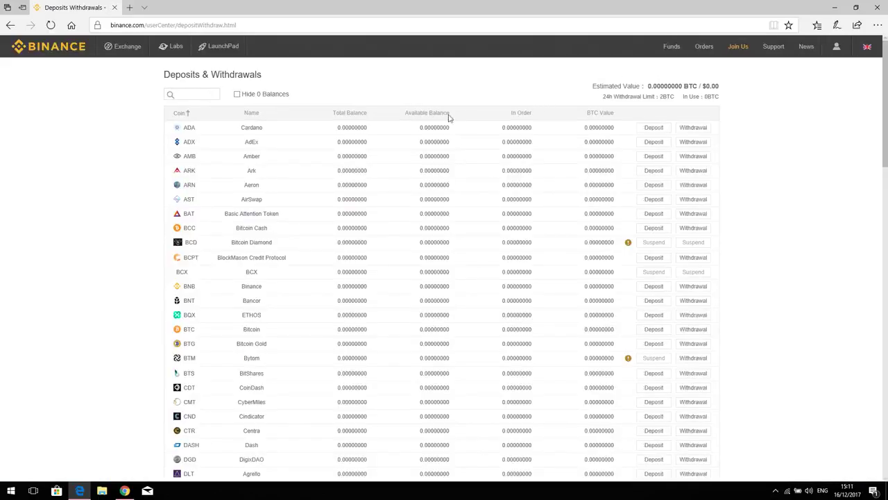
{"action": "left_click_drag", "start_coordinate": [173, 127], "coordinate": [738, 424]}
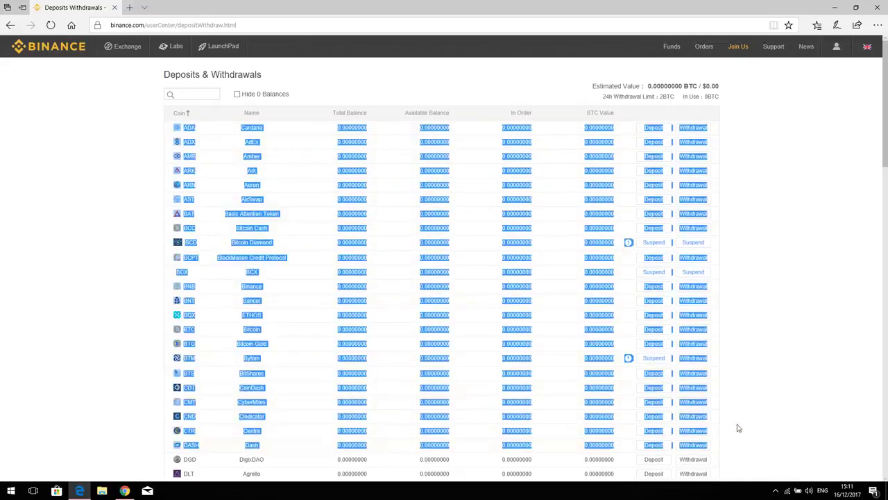
{"action": "left_click", "coordinate": [772, 389]}
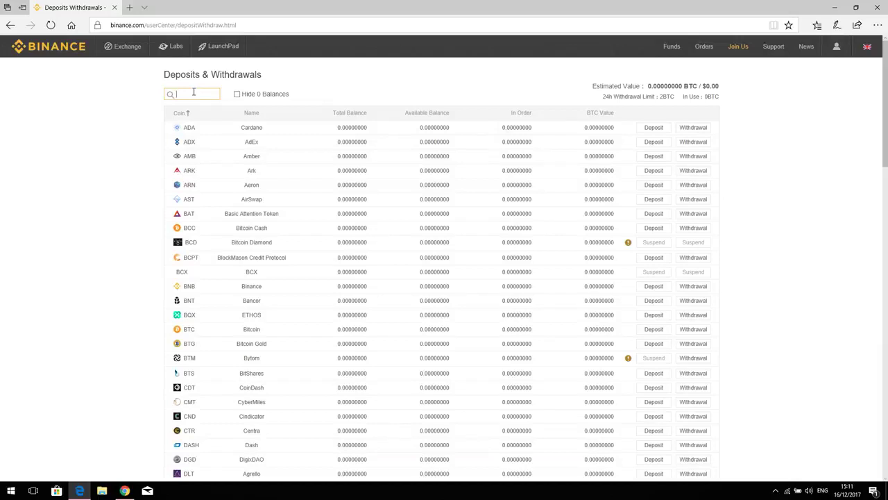
- Search the coin list for 'Bitcoin', then 'btc', selecting the SBTC code
{"action": "type", "text": "B"}
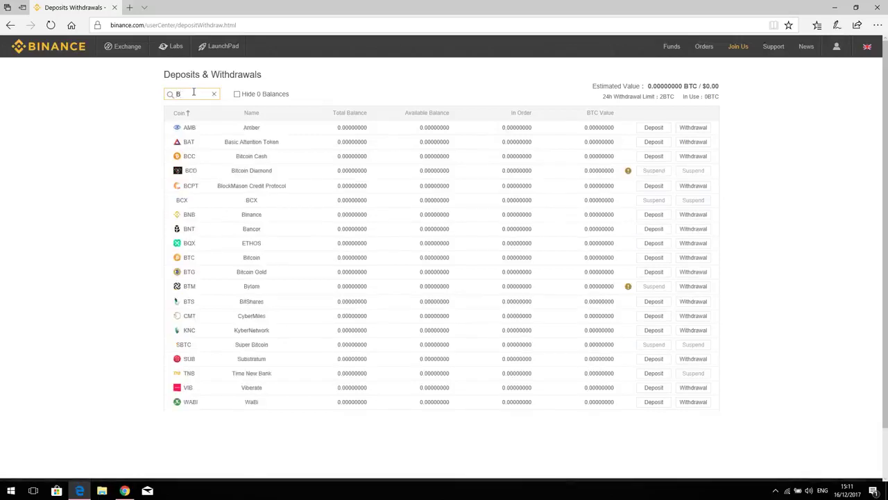
{"action": "type", "text": "itcoin"}
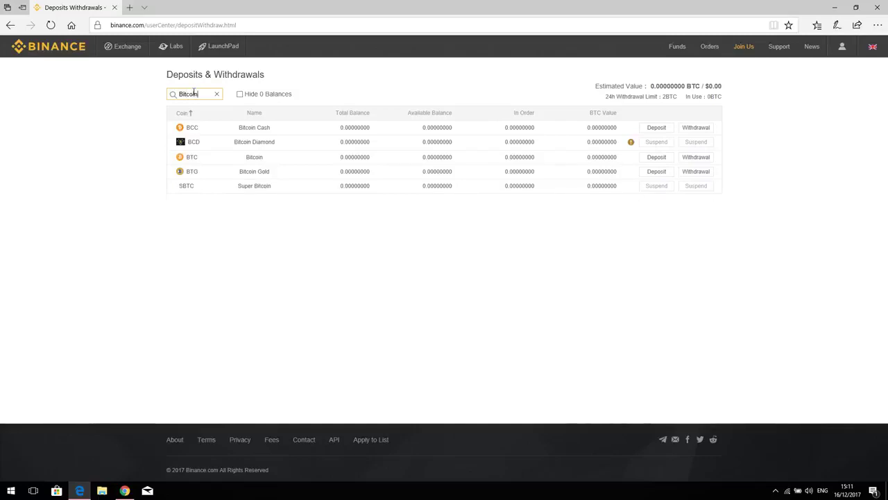
{"action": "key", "text": "BackSpace"}
{"action": "key", "text": "BackSpace"}
{"action": "key", "text": "BackSpace"}
{"action": "key", "text": "BackSpace"}
{"action": "key", "text": "BackSpace"}
{"action": "key", "text": "BackSpace"}
{"action": "key", "text": "BackSpace"}
{"action": "type", "text": "btc"}
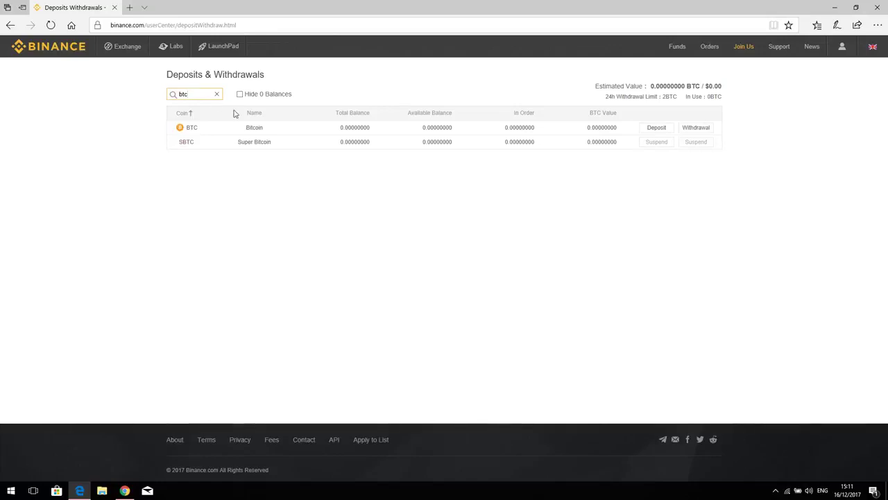
{"action": "left_click_drag", "start_coordinate": [177, 143], "coordinate": [199, 142]}
{"action": "left_click", "coordinate": [181, 145]}
{"action": "double_click", "coordinate": [186, 142]}
- Replace the coin search text with 'eth' to list matching coins
{"action": "left_click", "coordinate": [203, 98]}
{"action": "double_click", "coordinate": [204, 97]}
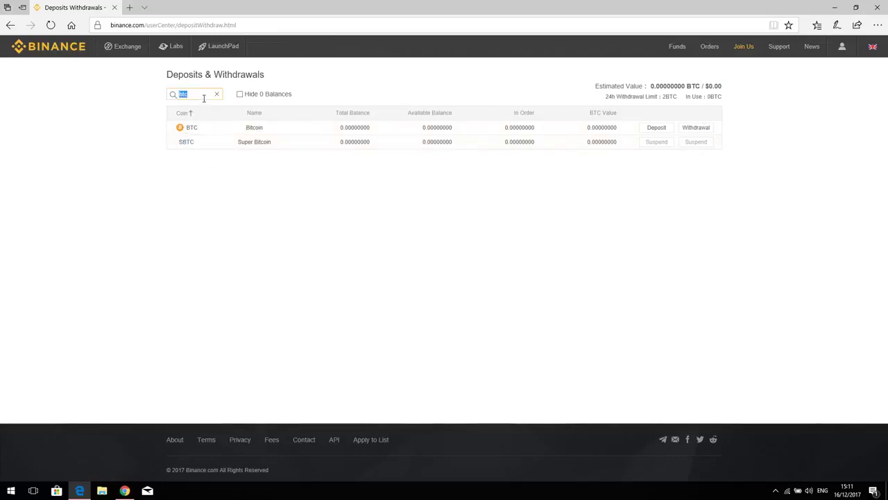
{"action": "type", "text": "eth"}
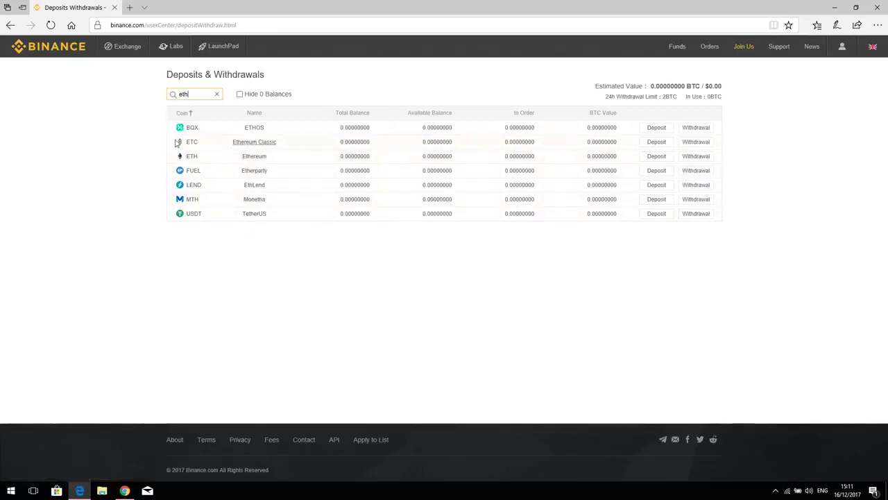
- Extend the search to 'ethereum', then change it to 'btc' to show only BTC and SBTC
{"action": "type", "text": "ereum"}
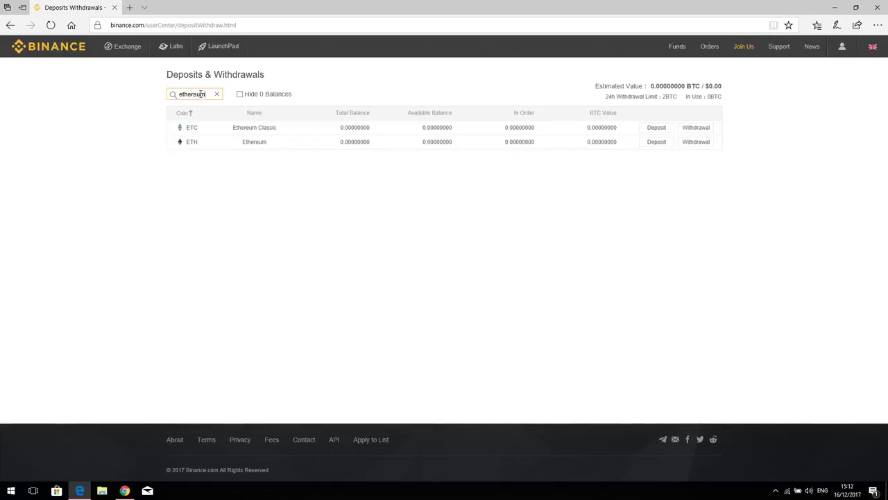
{"action": "key", "text": "BackSpace"}
{"action": "key", "text": "BackSpace"}
{"action": "key", "text": "BackSpace"}
{"action": "key", "text": "BackSpace"}
{"action": "key", "text": "BackSpace"}
{"action": "key", "text": "BackSpace"}
{"action": "key", "text": "BackSpace"}
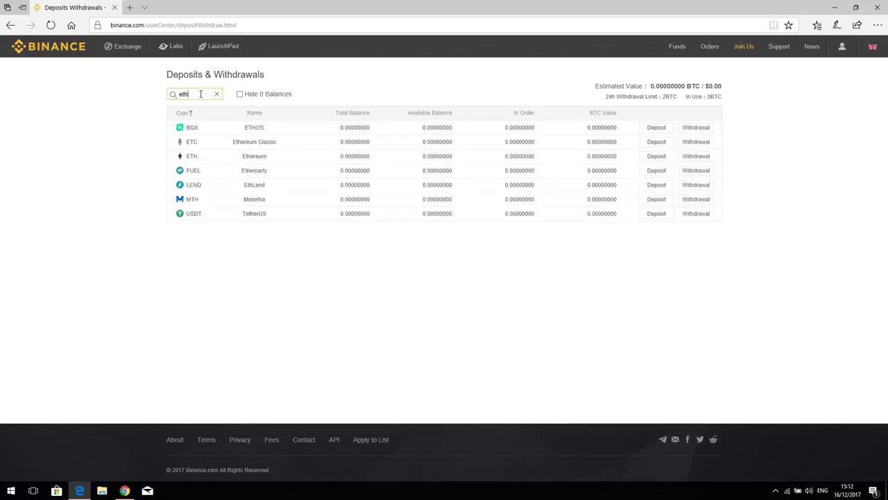
{"action": "key", "text": "BackSpace"}
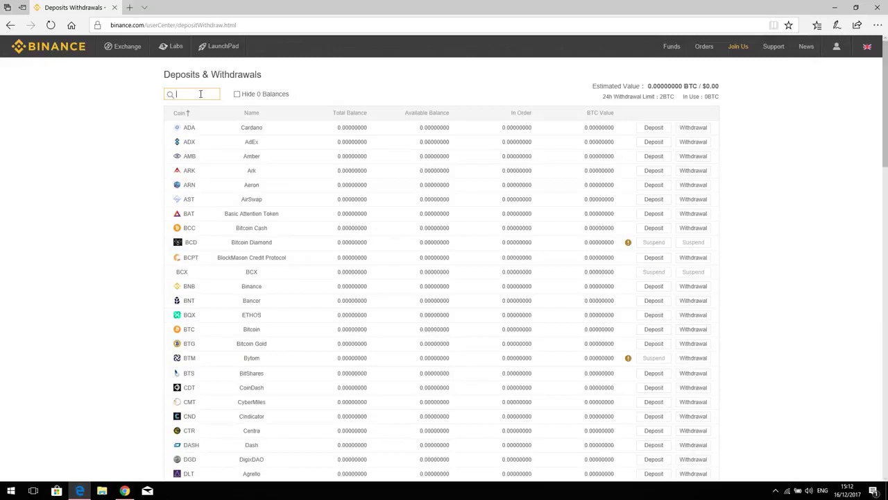
{"action": "type", "text": "btc"}
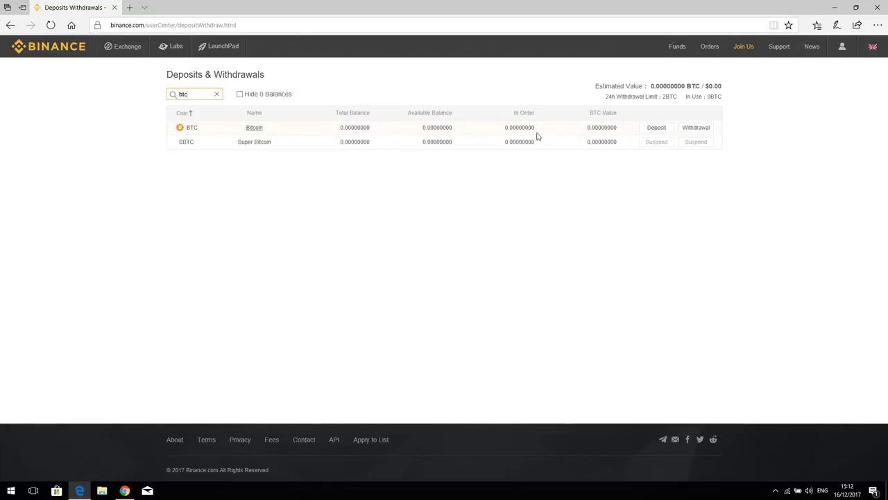
- Expand the BTC deposit panel and copy the Bitcoin deposit address
{"action": "left_click", "coordinate": [657, 127]}
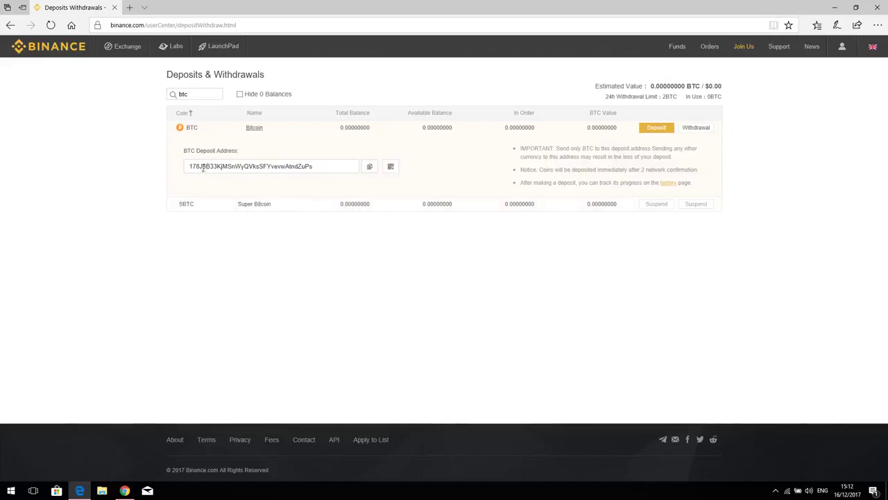
{"action": "left_click_drag", "start_coordinate": [187, 167], "coordinate": [313, 168]}
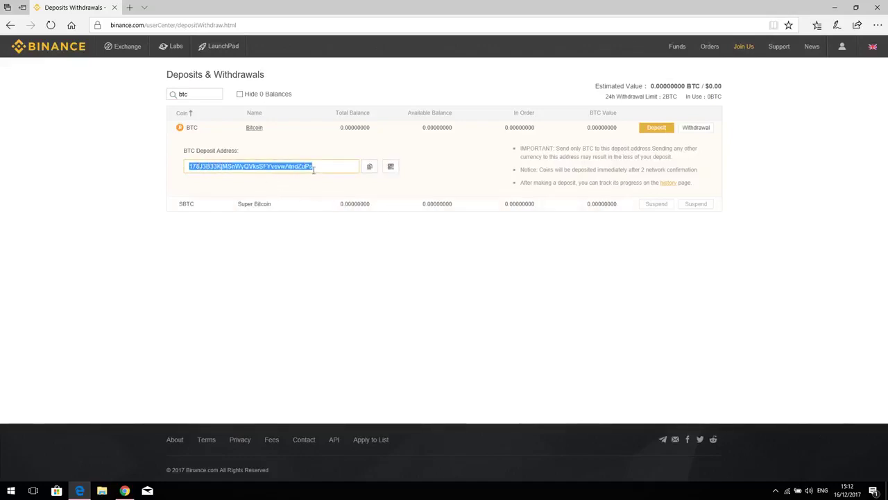
{"action": "left_click", "coordinate": [369, 167]}
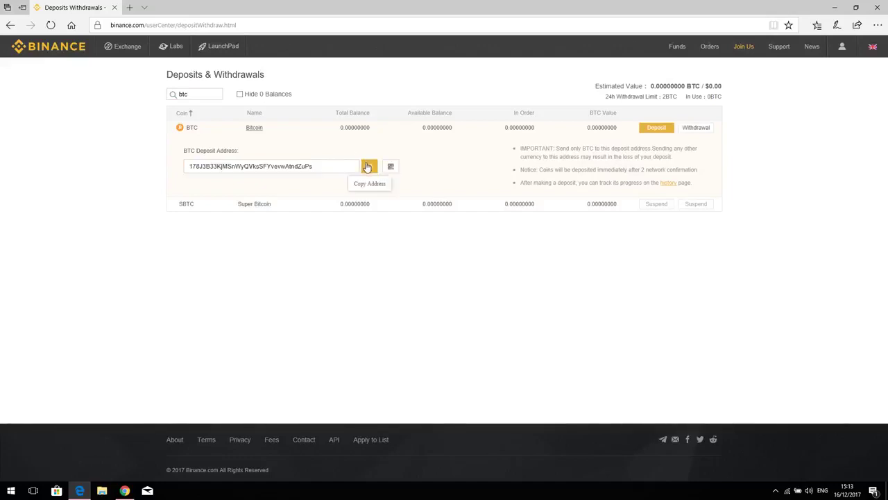
{"action": "left_click", "coordinate": [368, 167]}
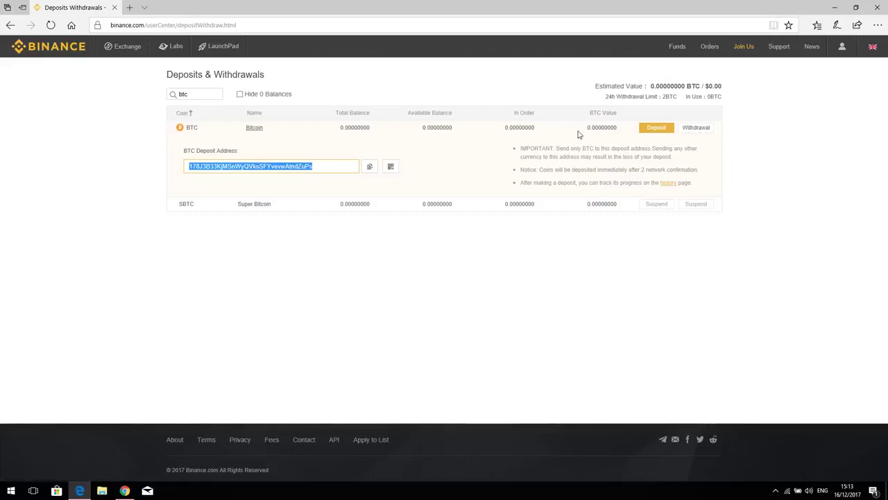
- Open the BTC withdrawal form and paste the copied address as the destination
{"action": "left_click", "coordinate": [696, 129]}
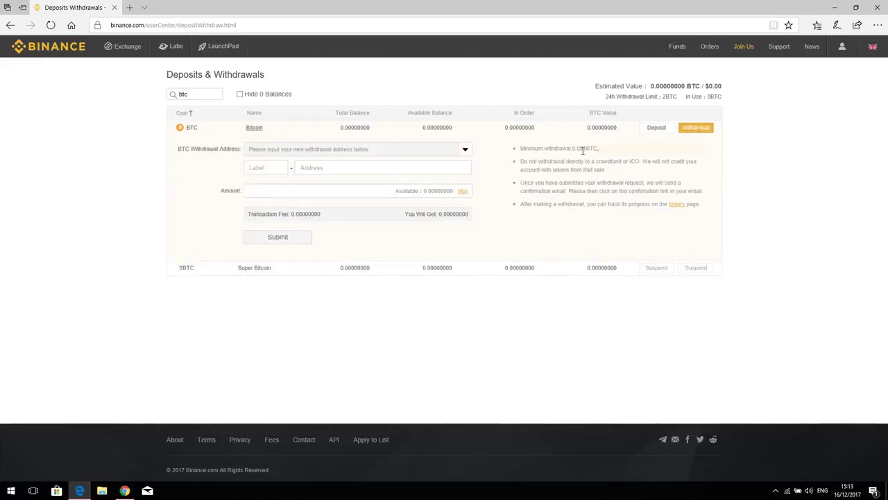
{"action": "left_click", "coordinate": [329, 168]}
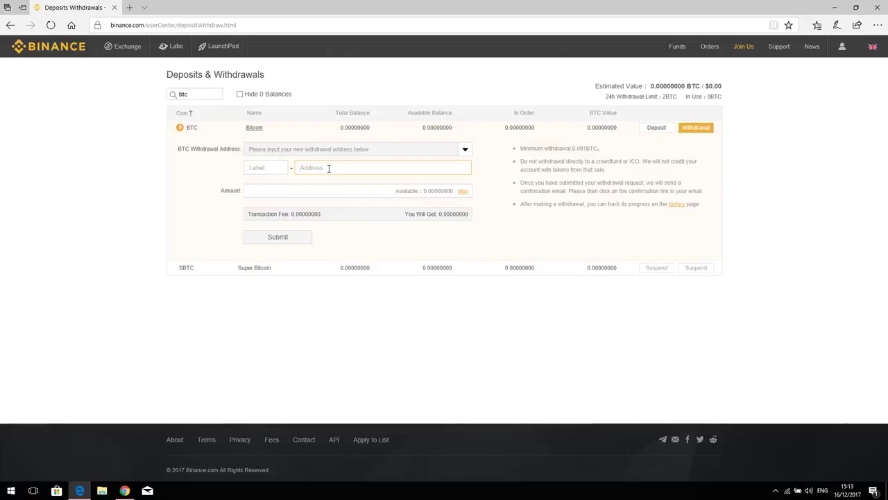
{"action": "right_click", "coordinate": [328, 168]}
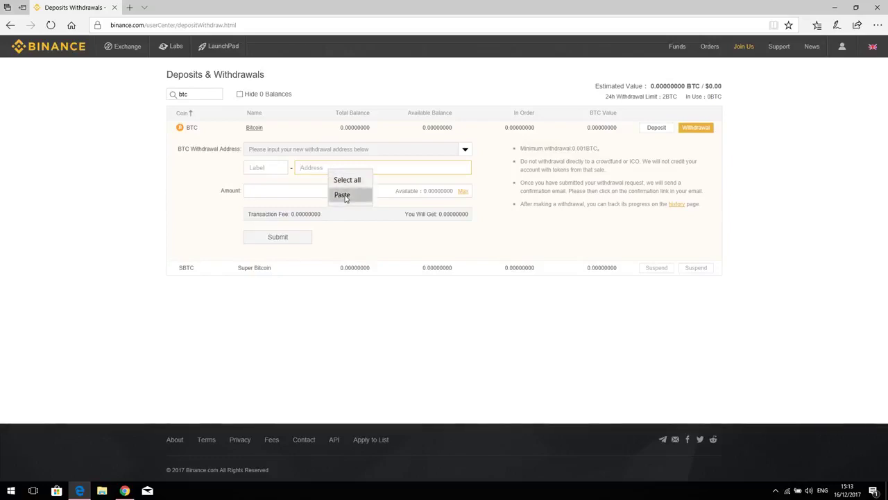
{"action": "left_click", "coordinate": [342, 195]}
- Label the address 'Binance wallet' and check the 0.00000000 BTC balance
{"action": "left_click", "coordinate": [272, 168]}
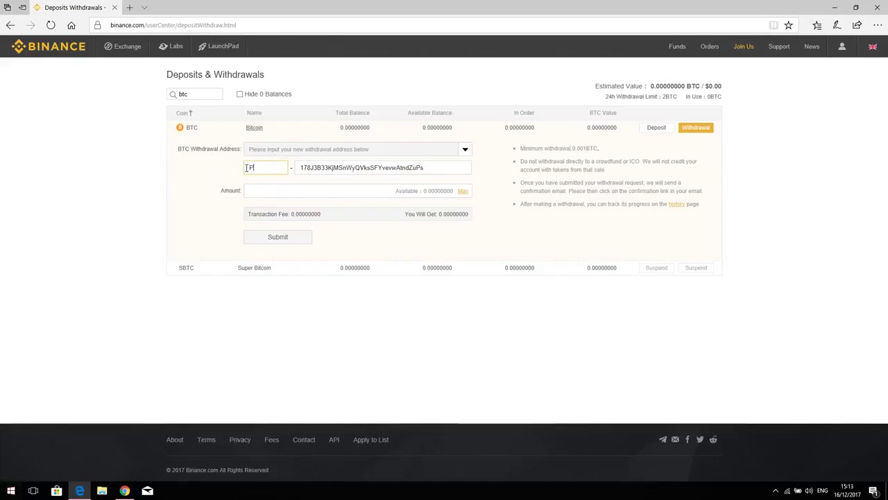
{"action": "type", "text": "C wlalet"}
{"action": "key", "text": "ctrl+a"}
{"action": "key", "text": "BackSpace"}
{"action": "type", "text": "B"}
{"action": "type", "text": "i"}
{"action": "type", "text": "na"}
{"action": "key", "text": "BackSpace"}
{"action": "key", "text": "BackSpace"}
{"action": "key", "text": "BackSpace"}
{"action": "type", "text": "inance wallet"}
{"action": "left_click_drag", "start_coordinate": [340, 128], "coordinate": [382, 131]}
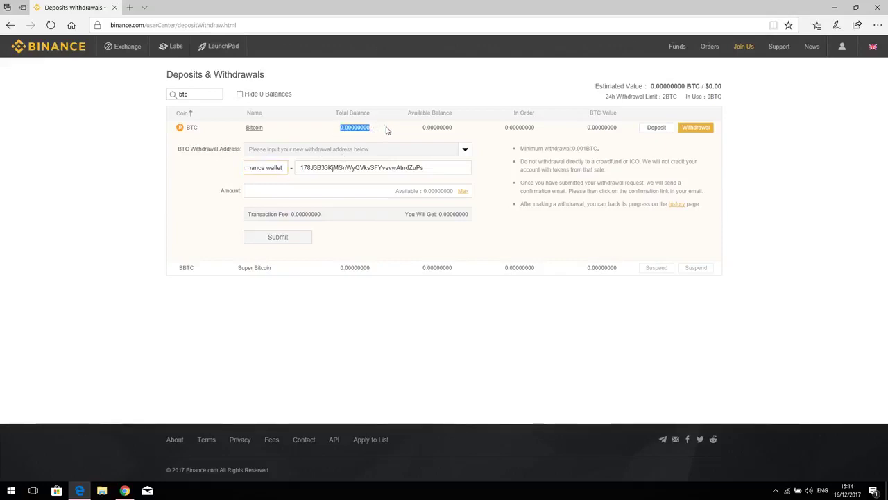
{"action": "left_click", "coordinate": [384, 130]}
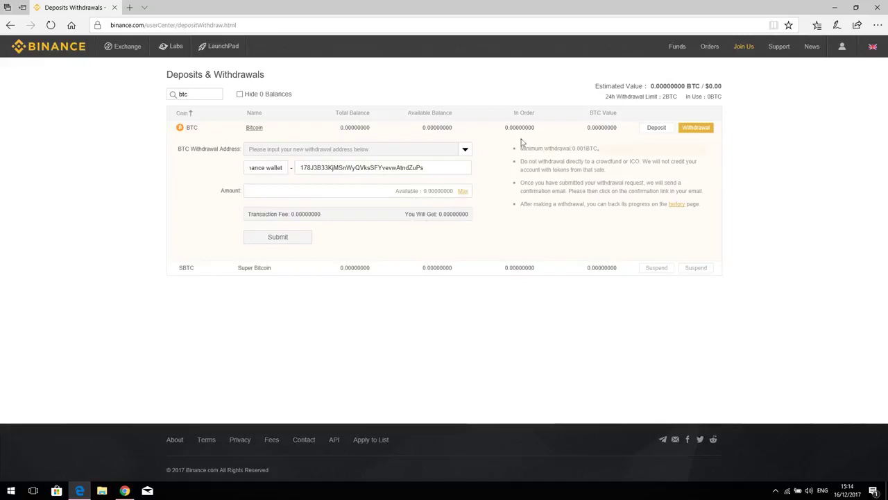
{"action": "left_click_drag", "start_coordinate": [339, 128], "coordinate": [373, 130]}
- Try 6200 as the BTC withdrawal amount, then delete it, leaving the amount empty
{"action": "left_click", "coordinate": [350, 193]}
{"action": "left_click", "coordinate": [350, 193]}
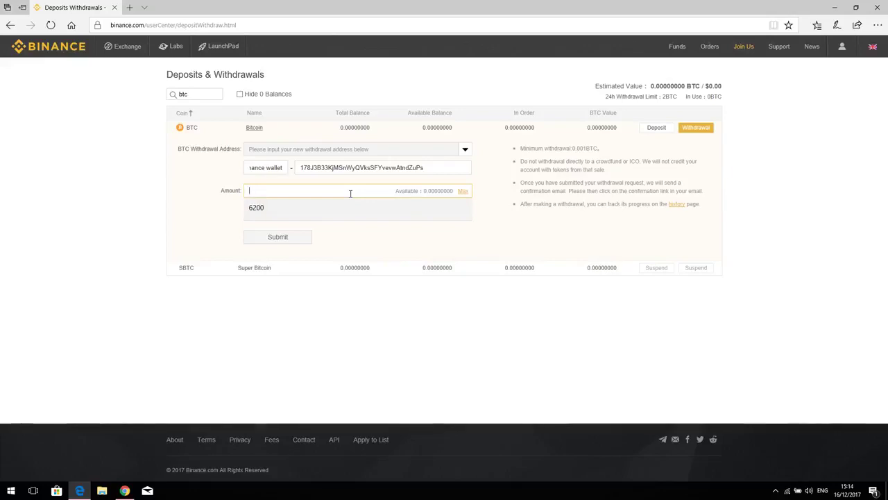
{"action": "left_click", "coordinate": [336, 207]}
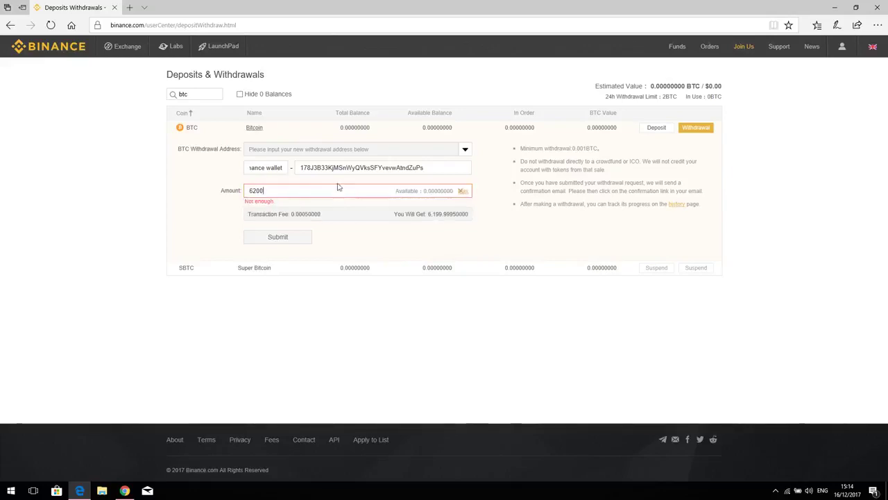
{"action": "key", "text": "BackSpace"}
{"action": "key", "text": "BackSpace"}
{"action": "key", "text": "BackSpace"}
{"action": "key", "text": "BackSpace"}
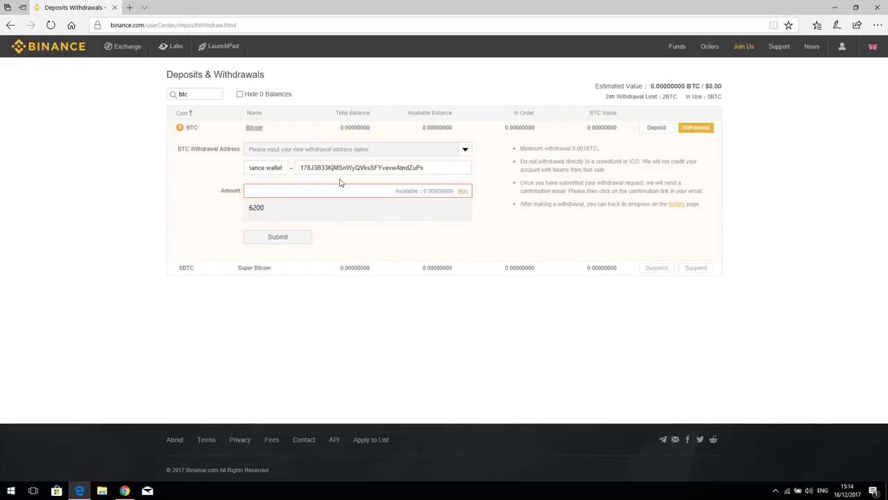
{"action": "left_click", "coordinate": [131, 208]}
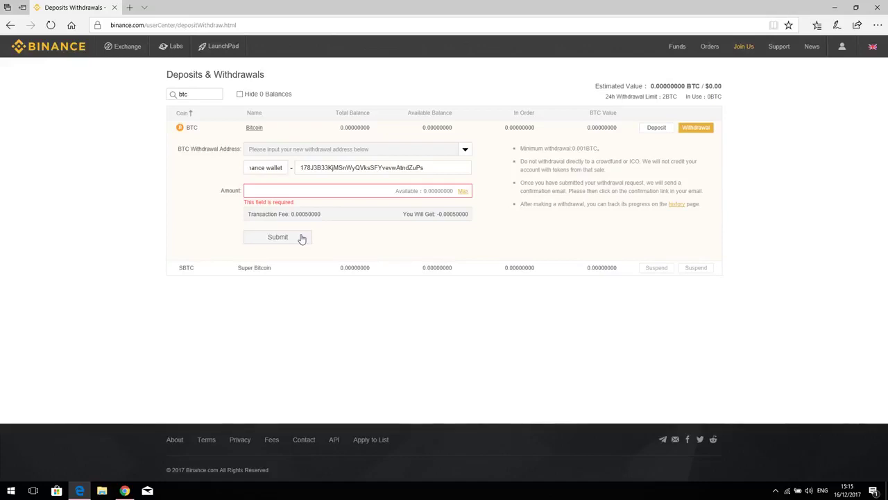
{"action": "mouse_move", "coordinate": [683, 50]}
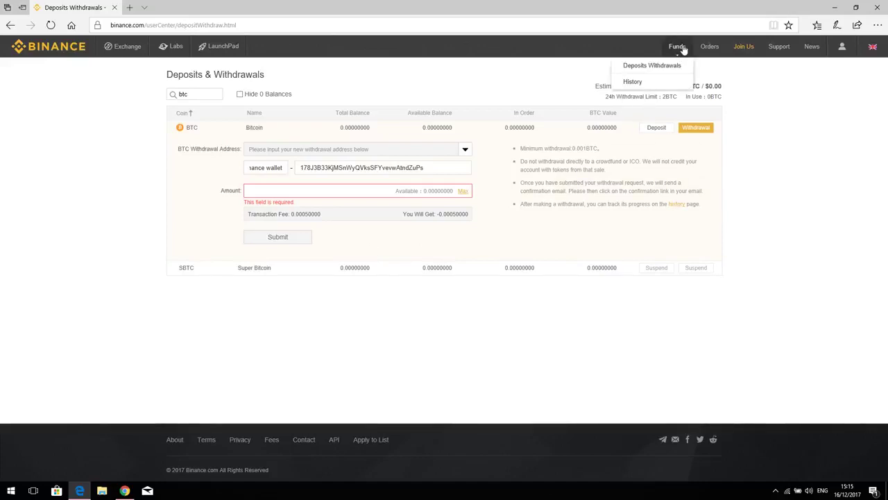
- Open the History page showing the 5 BNB deposit at 6 of 30 confirmations
{"action": "left_click", "coordinate": [633, 88]}
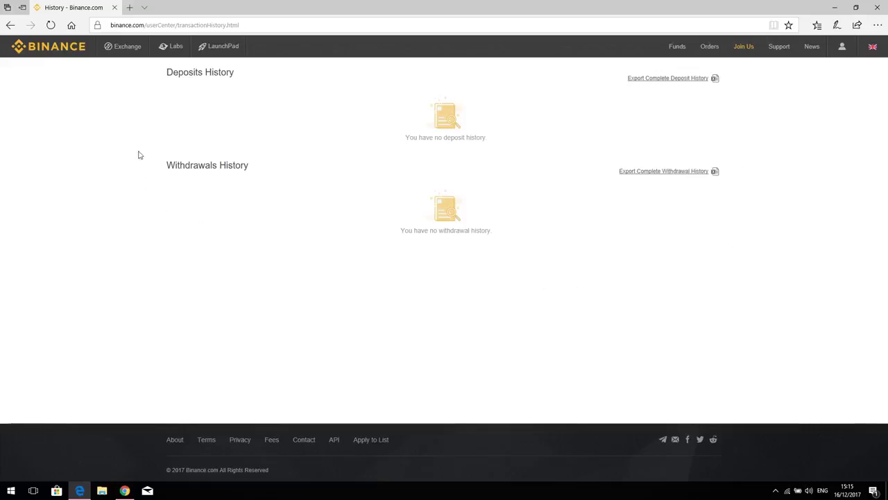
{"action": "left_click_drag", "start_coordinate": [170, 70], "coordinate": [234, 78]}
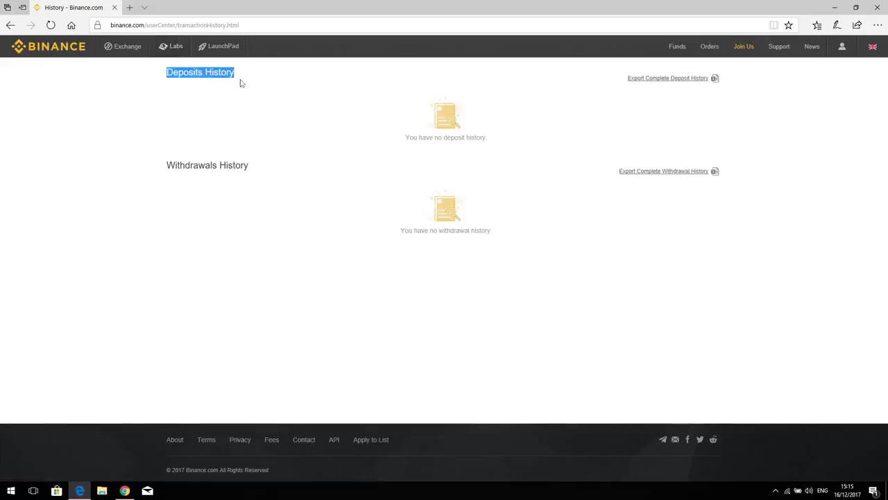
{"action": "left_click", "coordinate": [283, 96]}
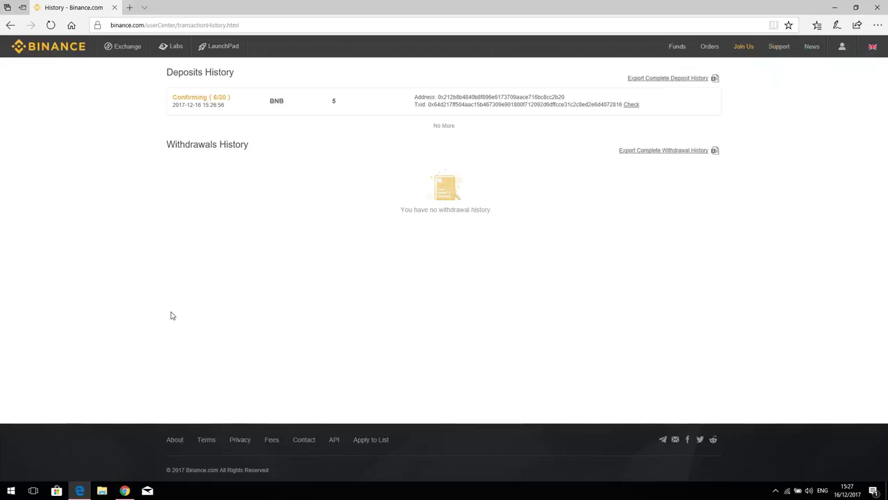
- Review the Deposits History entry: its status, date, BNB coin and amount of 5
{"action": "mouse_move", "coordinate": [688, 54]}
{"action": "left_click_drag", "start_coordinate": [164, 74], "coordinate": [234, 81]}
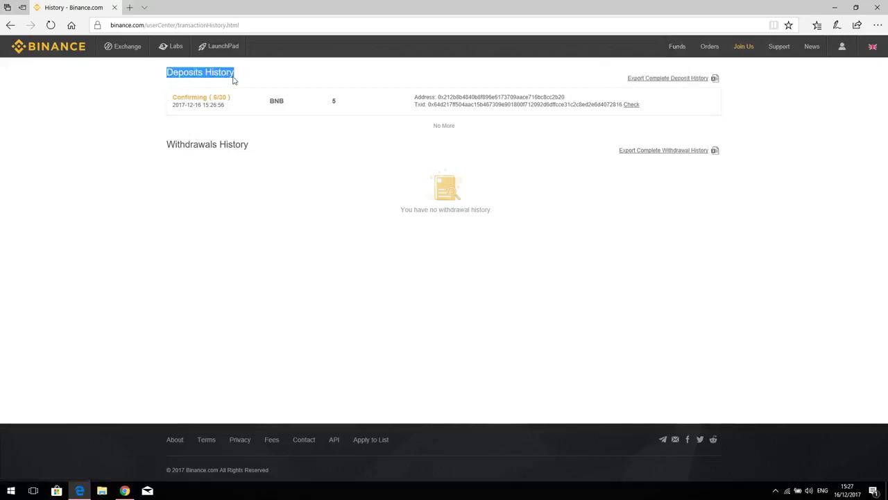
{"action": "left_click_drag", "start_coordinate": [172, 102], "coordinate": [243, 106]}
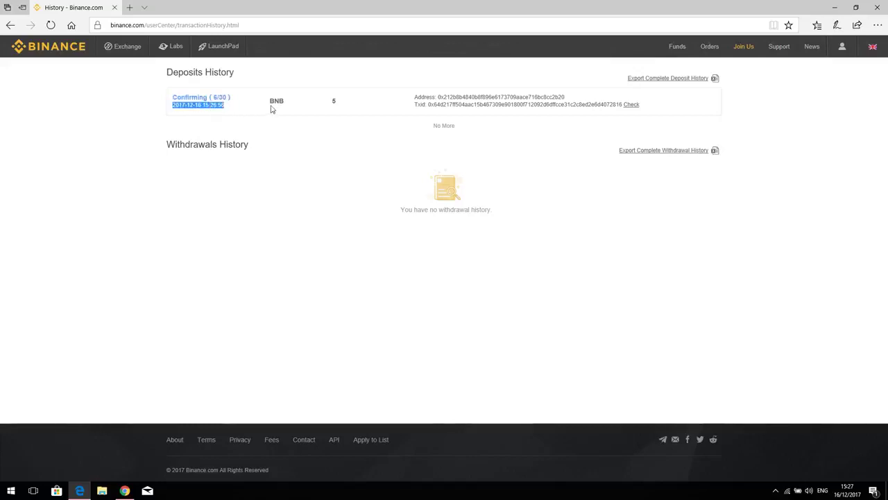
{"action": "left_click", "coordinate": [274, 106]}
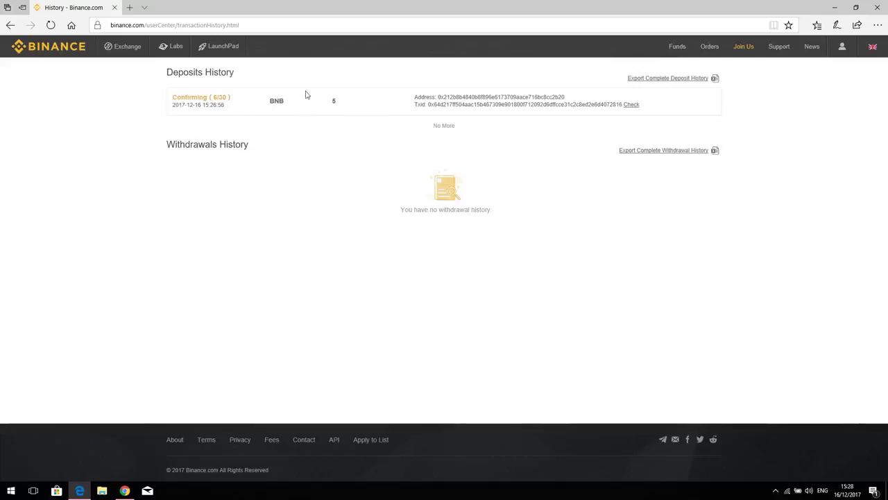
{"action": "double_click", "coordinate": [290, 108]}
{"action": "left_click", "coordinate": [404, 106]}
{"action": "double_click", "coordinate": [333, 103]}
{"action": "left_click", "coordinate": [371, 113]}
- Reload the History page so the deposit shows 11/30 confirmations
{"action": "key", "text": "F5"}
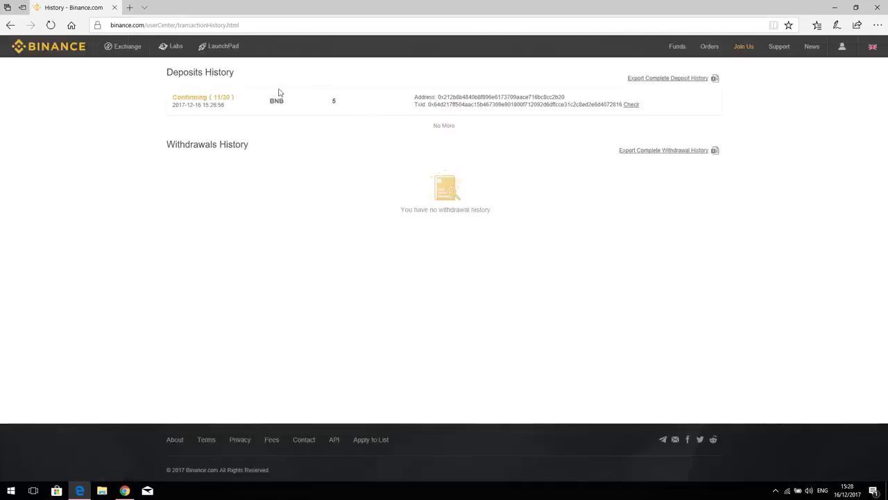
{"action": "left_click_drag", "start_coordinate": [214, 98], "coordinate": [229, 97]}
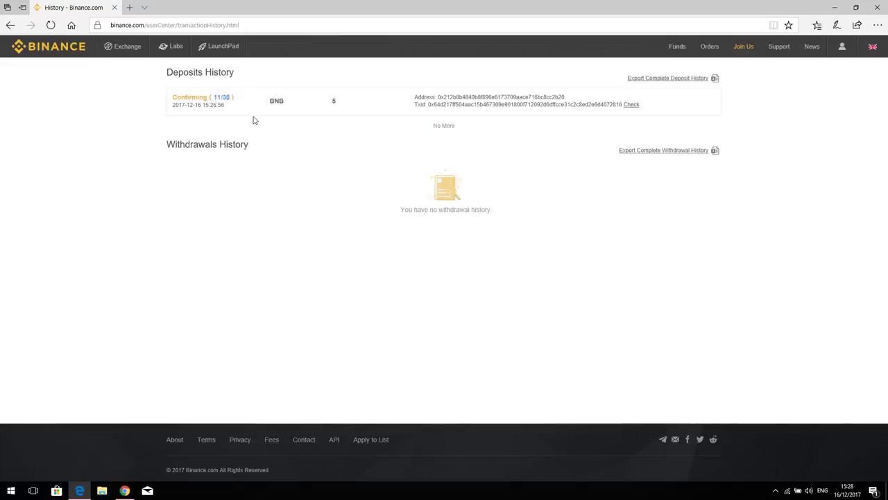
{"action": "left_click", "coordinate": [254, 119]}
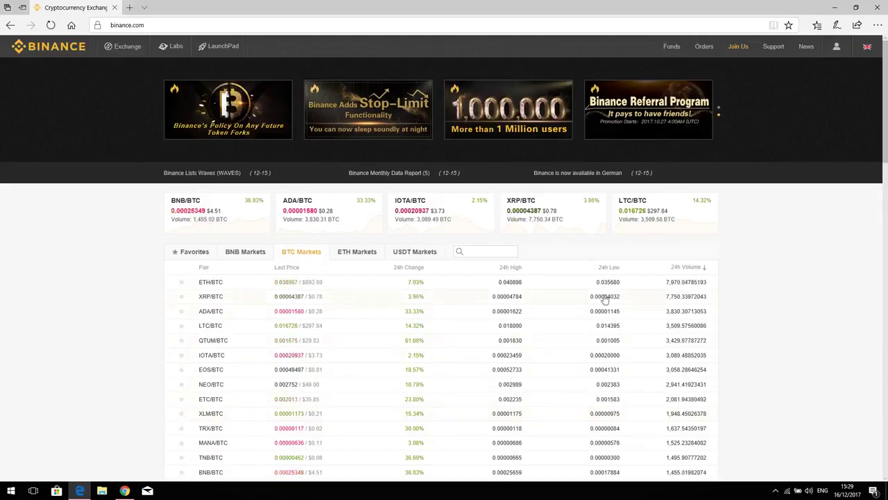
{"action": "mouse_move", "coordinate": [836, 56]}
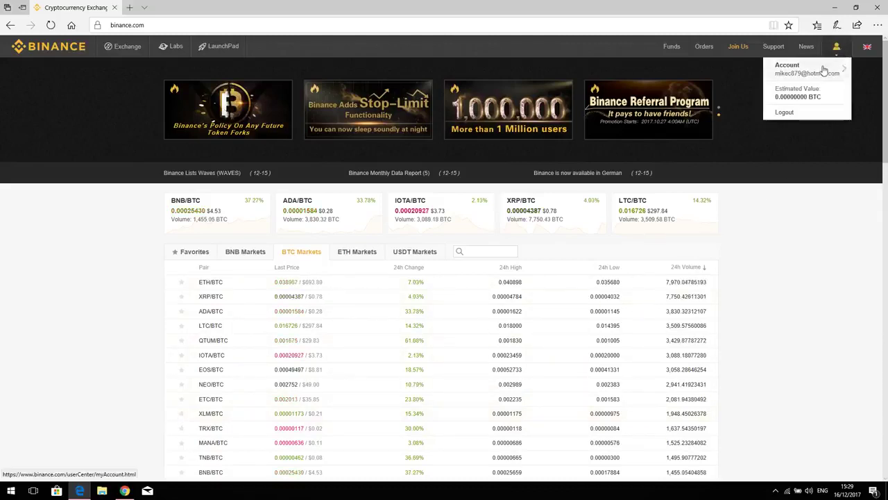
{"action": "left_click", "coordinate": [819, 75]}
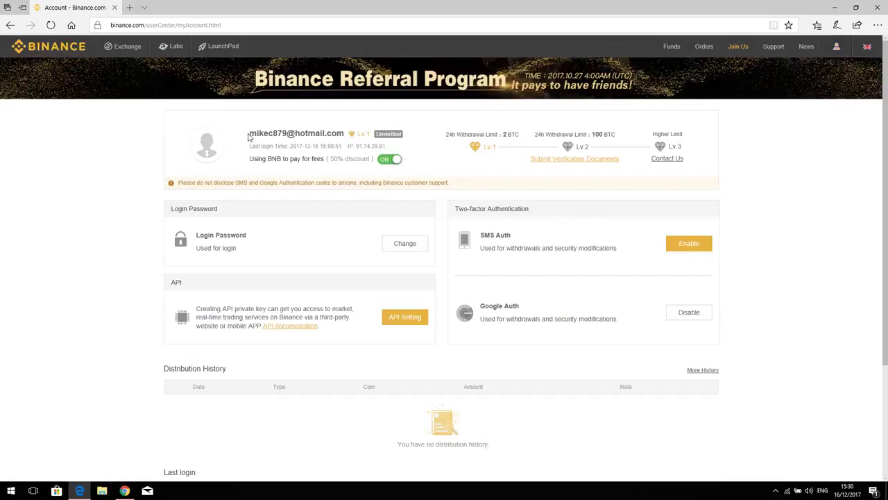
{"action": "left_click_drag", "start_coordinate": [248, 133], "coordinate": [370, 129]}
{"action": "left_click", "coordinate": [377, 120]}
{"action": "left_click_drag", "start_coordinate": [446, 135], "coordinate": [486, 135]}
{"action": "left_click", "coordinate": [456, 156]}
{"action": "left_click_drag", "start_coordinate": [445, 135], "coordinate": [512, 138]}
{"action": "left_click", "coordinate": [522, 125]}
{"action": "left_click_drag", "start_coordinate": [445, 135], "coordinate": [510, 135]}
{"action": "left_click", "coordinate": [512, 148]}
{"action": "left_click_drag", "start_coordinate": [535, 134], "coordinate": [609, 140]}
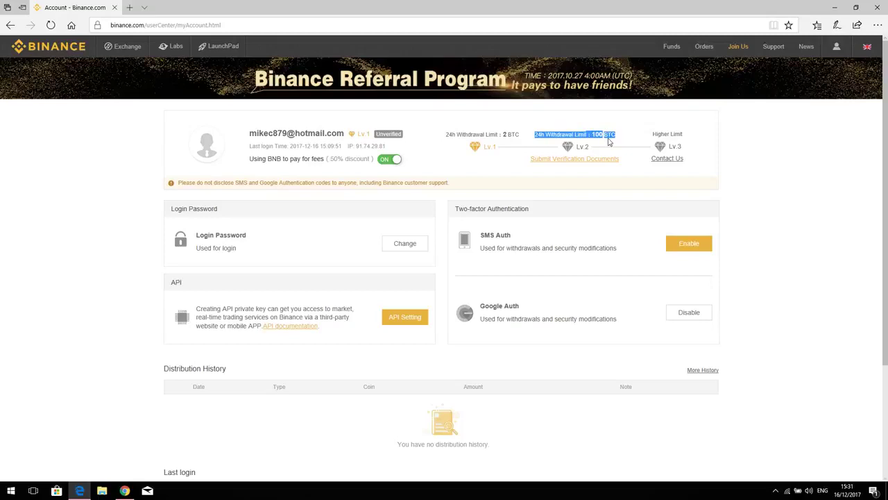
{"action": "left_click", "coordinate": [604, 146]}
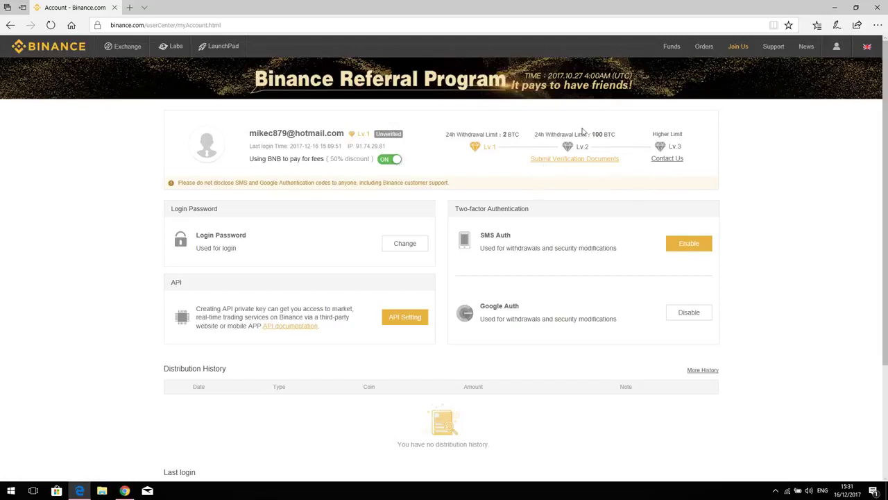
- Open the verification documents form, choose International type, and read the accepted passport and licence documents
{"action": "left_click", "coordinate": [552, 161]}
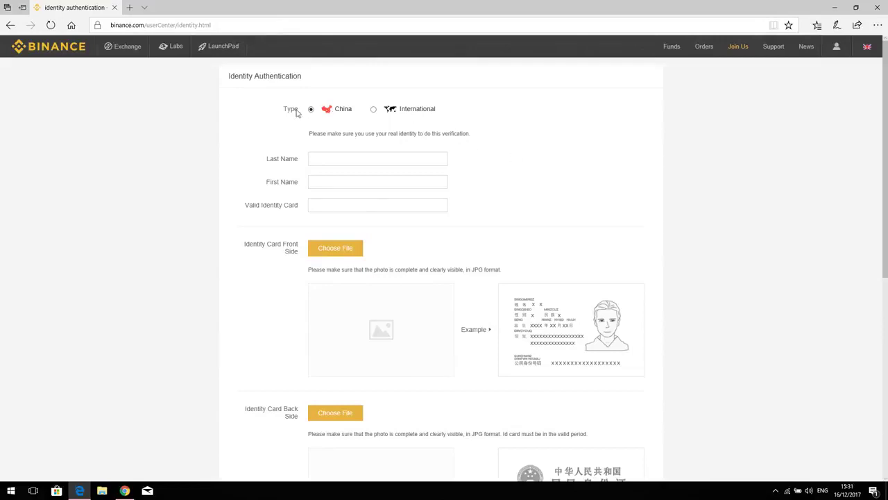
{"action": "left_click", "coordinate": [373, 109]}
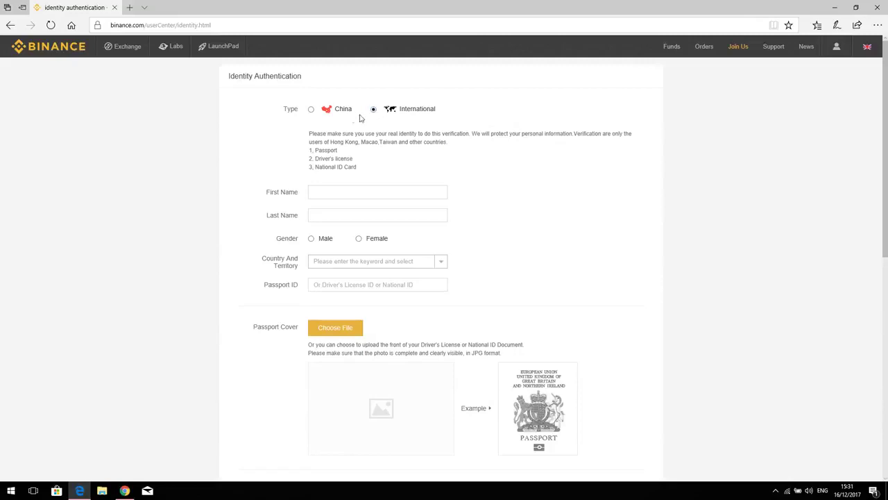
{"action": "left_click", "coordinate": [311, 109]}
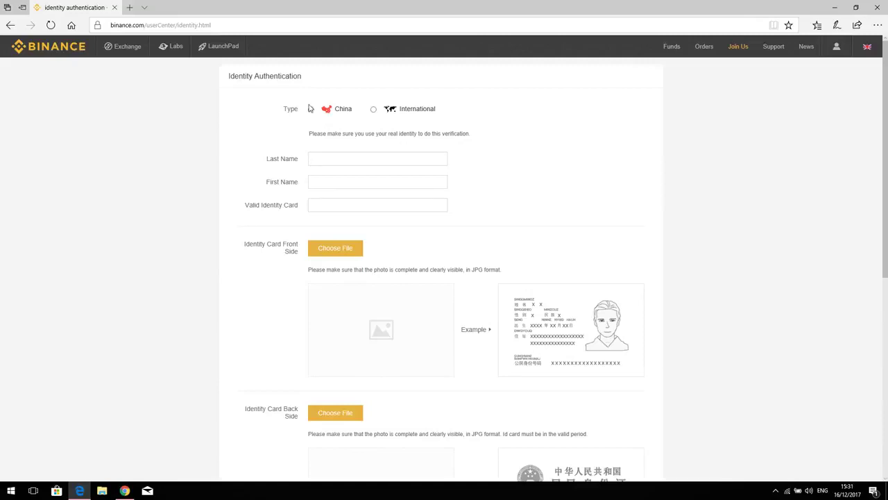
{"action": "left_click", "coordinate": [373, 110]}
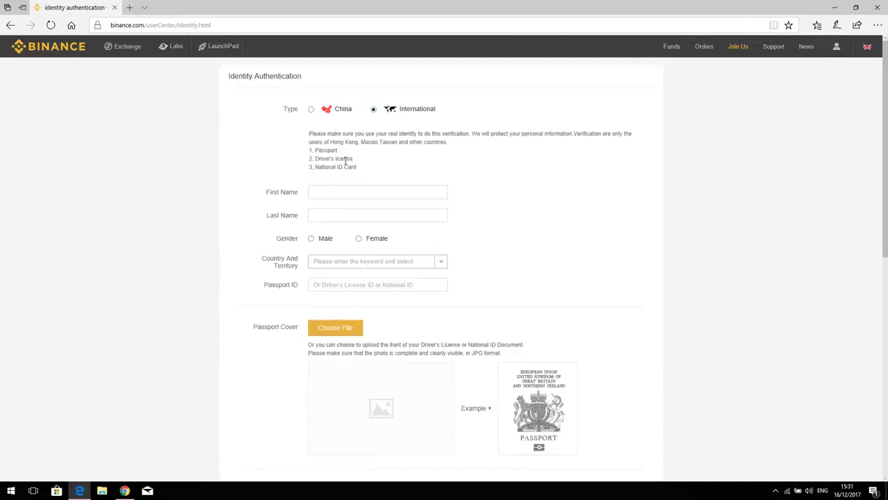
{"action": "left_click_drag", "start_coordinate": [305, 121], "coordinate": [381, 172]}
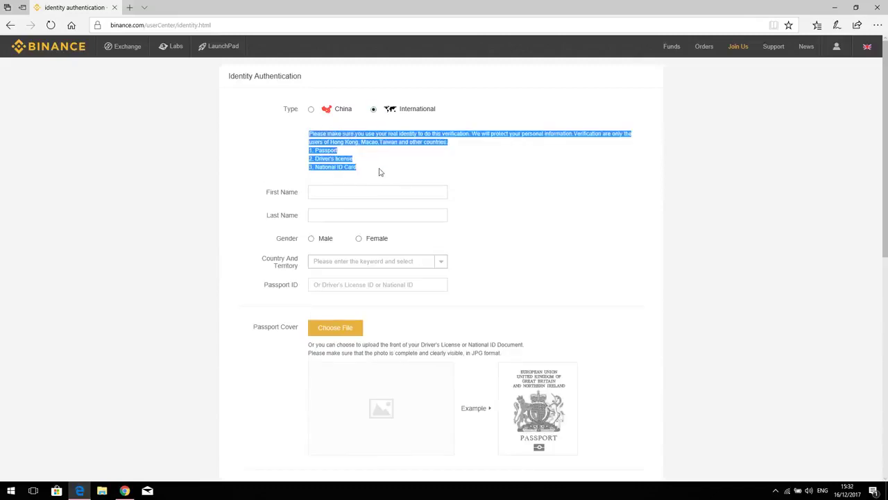
{"action": "left_click", "coordinate": [388, 172]}
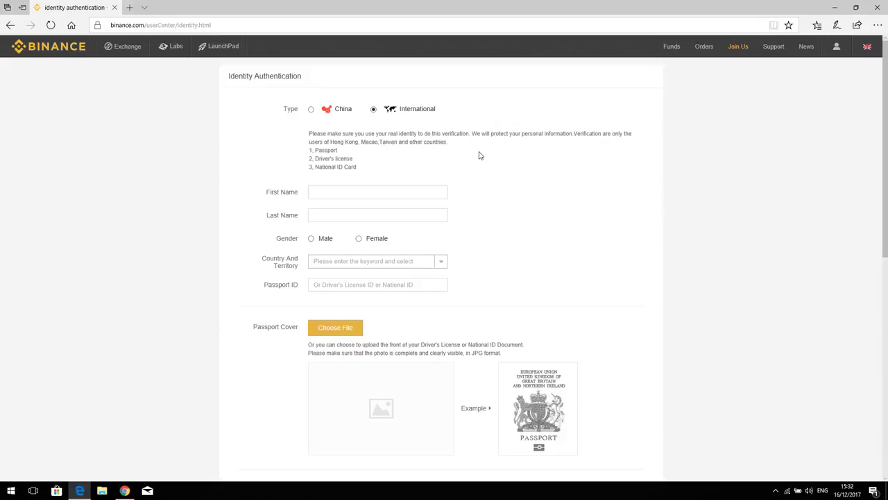
{"action": "left_click_drag", "start_coordinate": [309, 151], "coordinate": [351, 175]}
- Enter the first name and last name in the identity form
{"action": "left_click", "coordinate": [318, 168]}
{"action": "left_click", "coordinate": [371, 186]}
{"action": "left_click", "coordinate": [365, 194]}
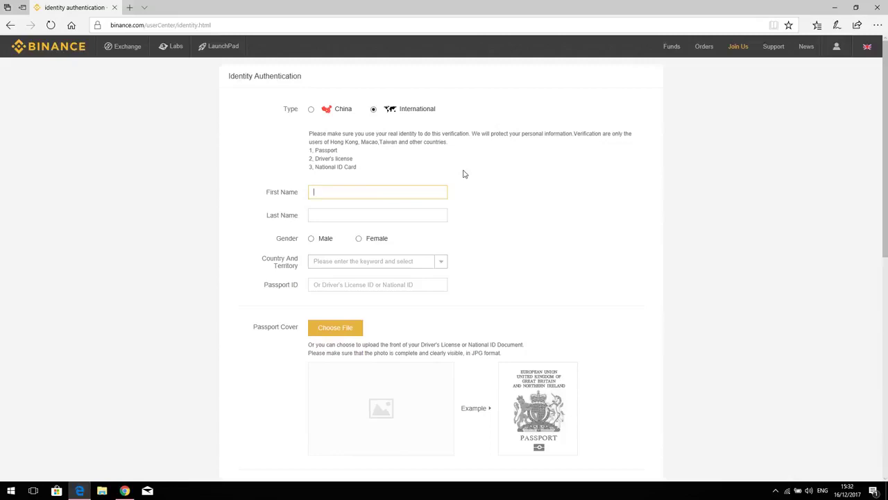
{"action": "left_click", "coordinate": [350, 217]}
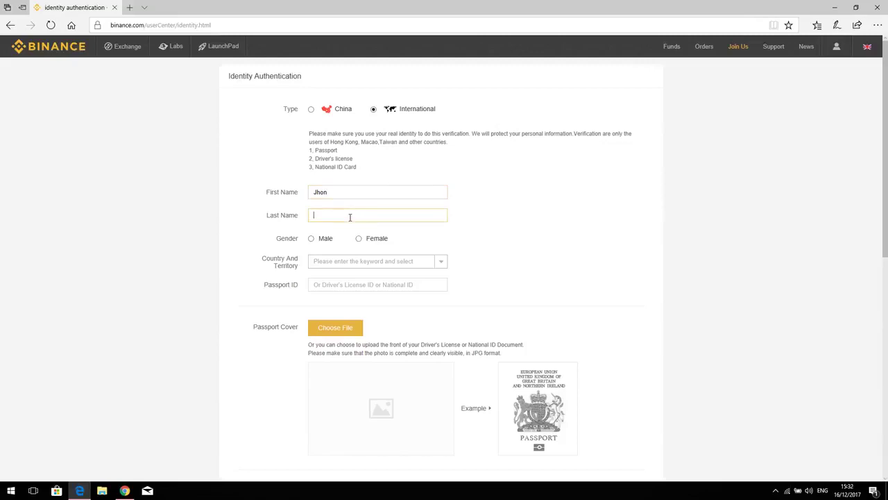
{"action": "left_click", "coordinate": [315, 241]}
- Set gender to Male, country to Argentina, and enter the passport number
{"action": "left_click", "coordinate": [312, 240]}
{"action": "left_click", "coordinate": [351, 261]}
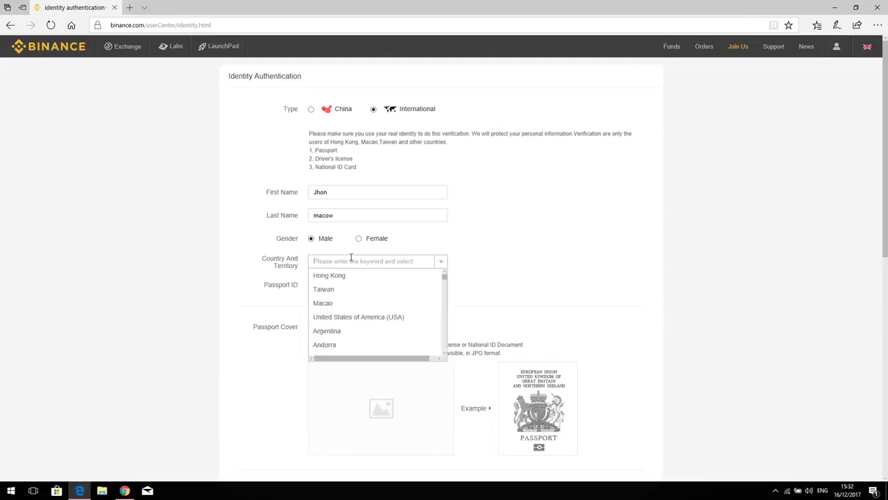
{"action": "left_click", "coordinate": [367, 331]}
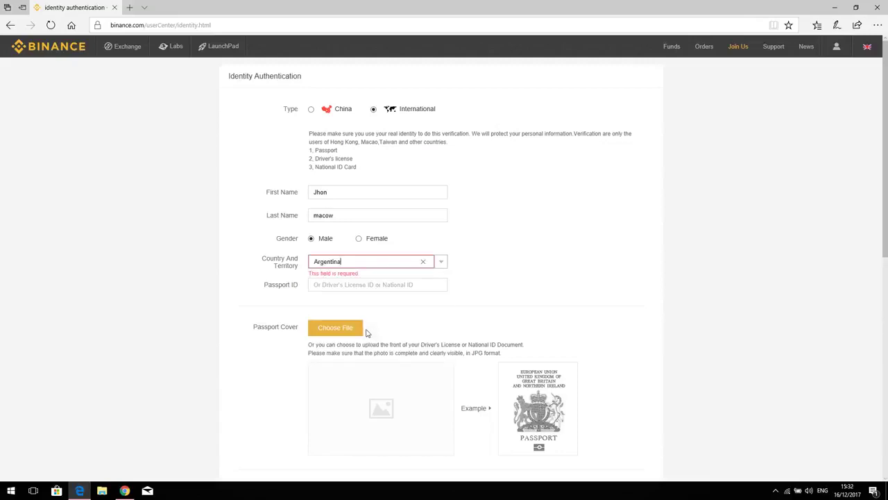
{"action": "left_click", "coordinate": [379, 284]}
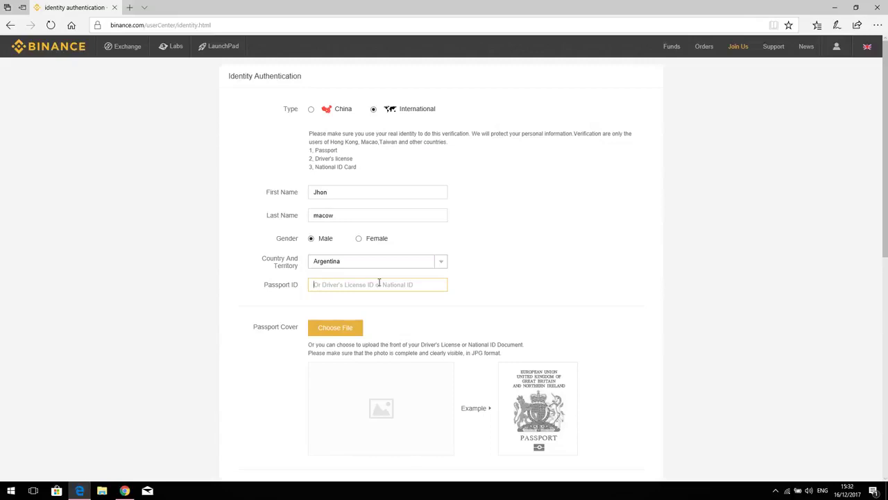
{"action": "scroll", "coordinate": [317, 333], "scroll_direction": "down", "scroll_amount": 2}
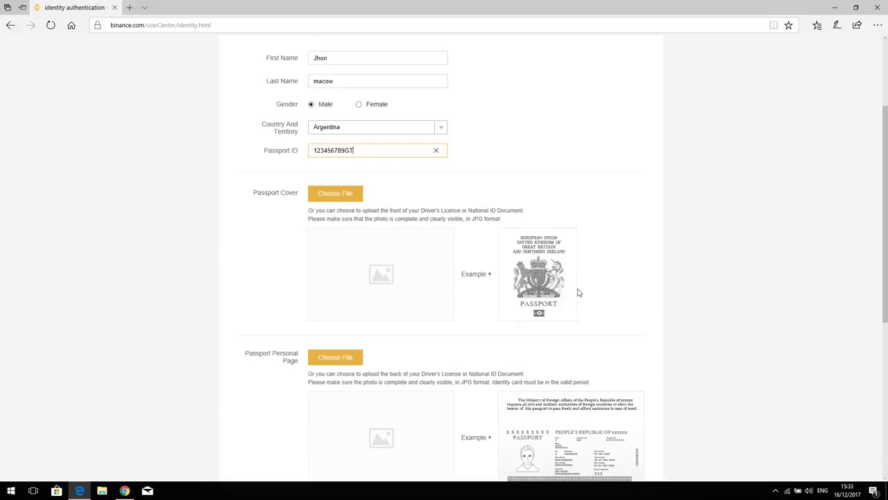
{"action": "scroll", "coordinate": [399, 261], "scroll_direction": "down", "scroll_amount": 1}
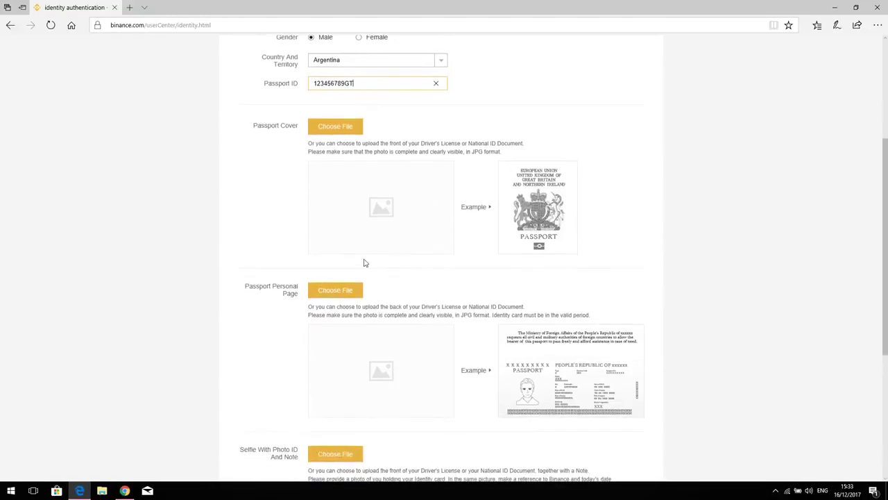
{"action": "scroll", "coordinate": [312, 286], "scroll_direction": "down", "scroll_amount": 2}
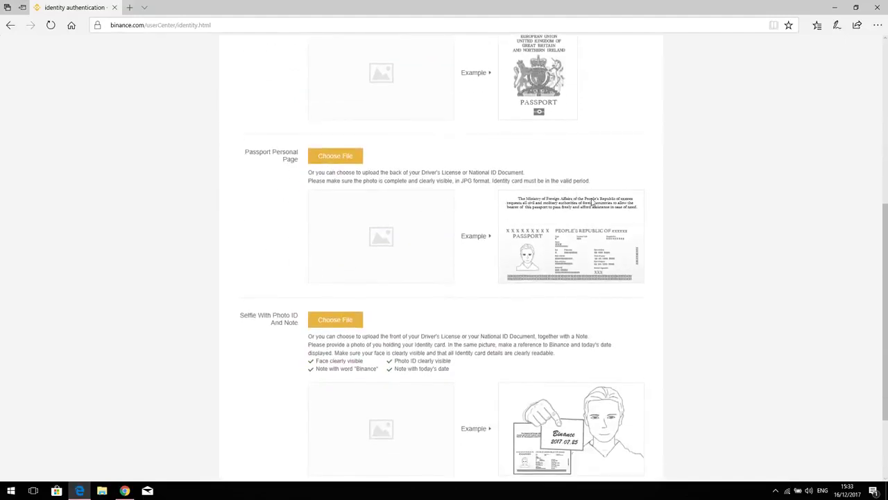
{"action": "scroll", "coordinate": [401, 270], "scroll_direction": "down", "scroll_amount": 2}
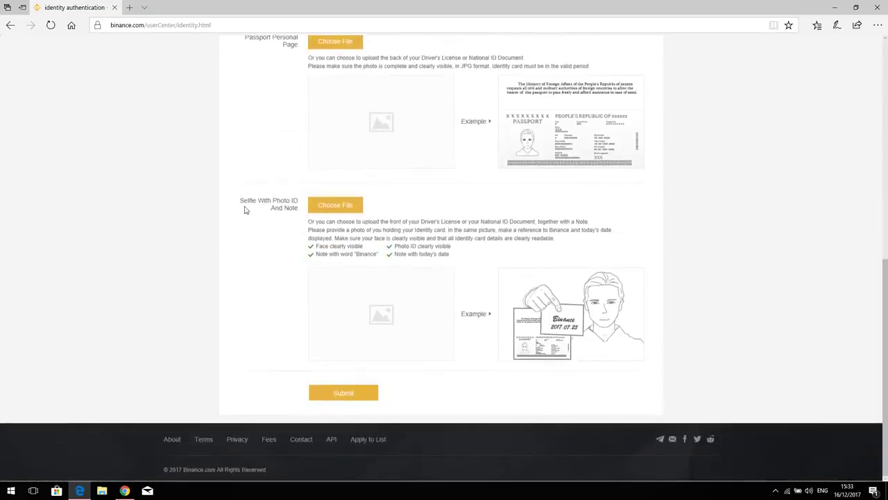
{"action": "left_click_drag", "start_coordinate": [235, 202], "coordinate": [294, 216]}
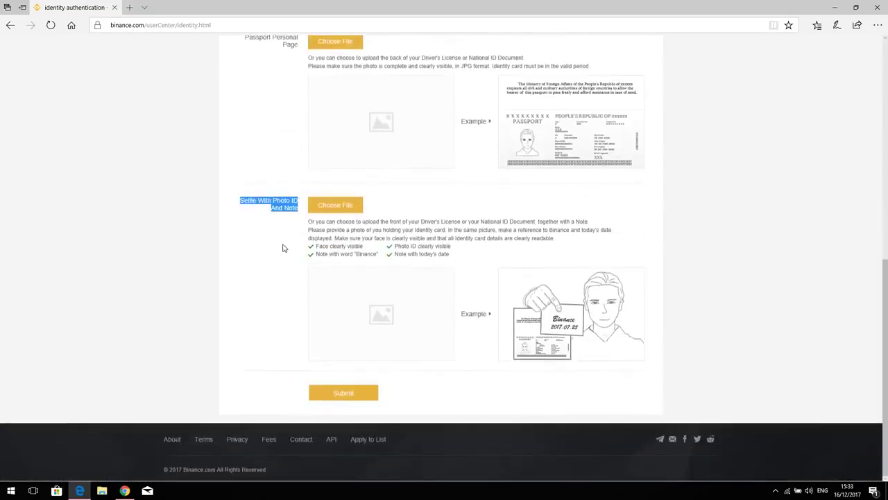
{"action": "left_click", "coordinate": [540, 261]}
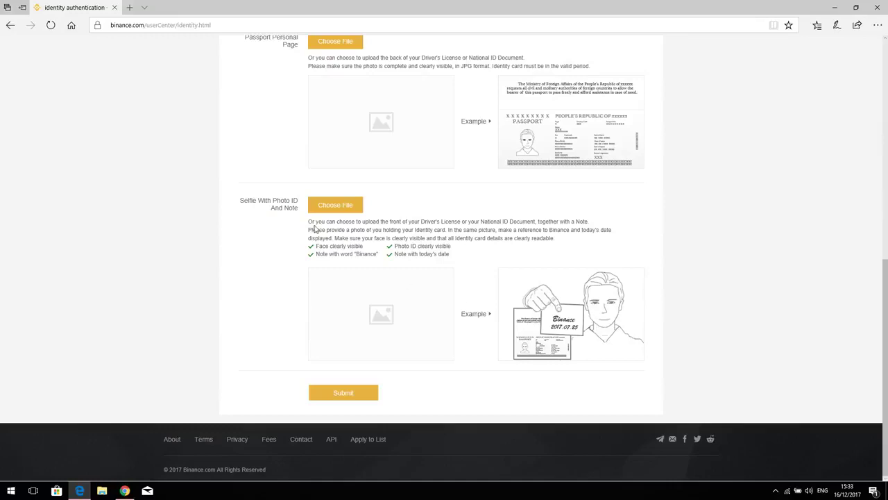
{"action": "left_click_drag", "start_coordinate": [308, 222], "coordinate": [429, 257]}
{"action": "left_click", "coordinate": [318, 273]}
{"action": "left_click_drag", "start_coordinate": [308, 229], "coordinate": [317, 230]}
{"action": "left_click", "coordinate": [285, 283]}
{"action": "left_click_drag", "start_coordinate": [309, 247], "coordinate": [349, 259]}
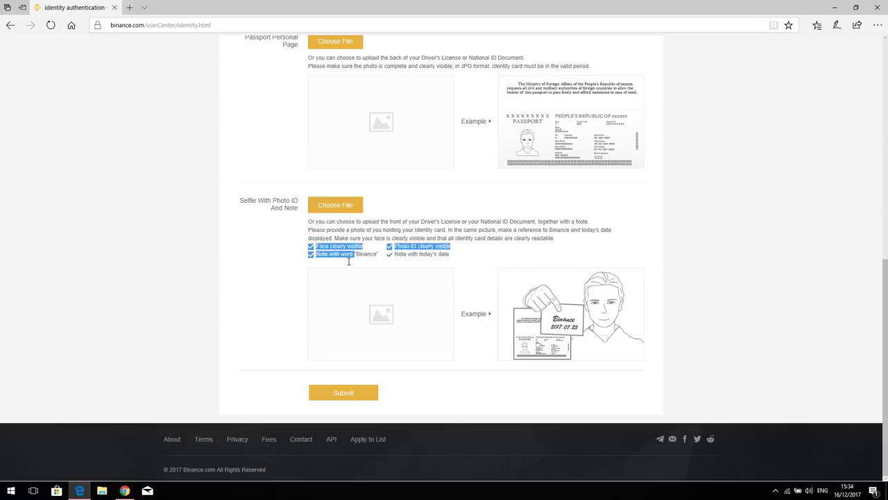
{"action": "left_click", "coordinate": [355, 266]}
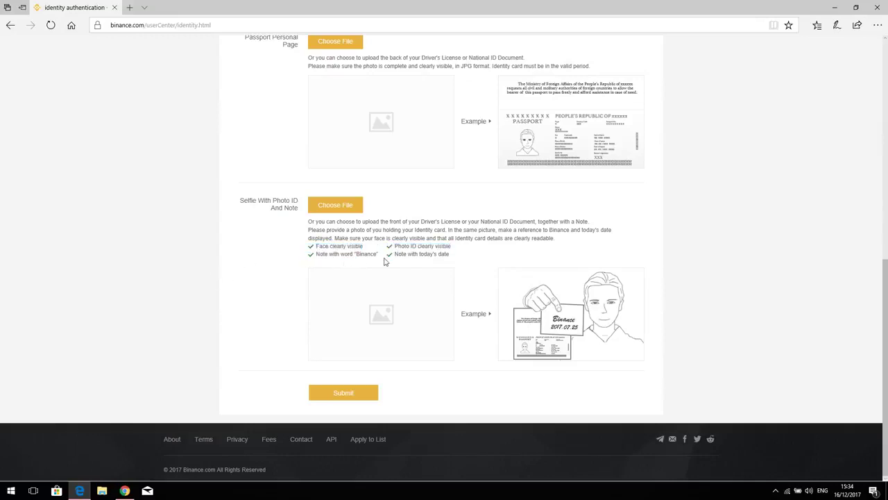
{"action": "left_click_drag", "start_coordinate": [396, 248], "coordinate": [451, 247]}
{"action": "left_click", "coordinate": [445, 261]}
{"action": "left_click_drag", "start_coordinate": [396, 254], "coordinate": [450, 253]}
{"action": "left_click", "coordinate": [435, 286]}
- Read the pinned Binance Angels and support representatives list, then make the calculator taller
{"action": "scroll", "coordinate": [290, 341], "scroll_direction": "up", "scroll_amount": 10}
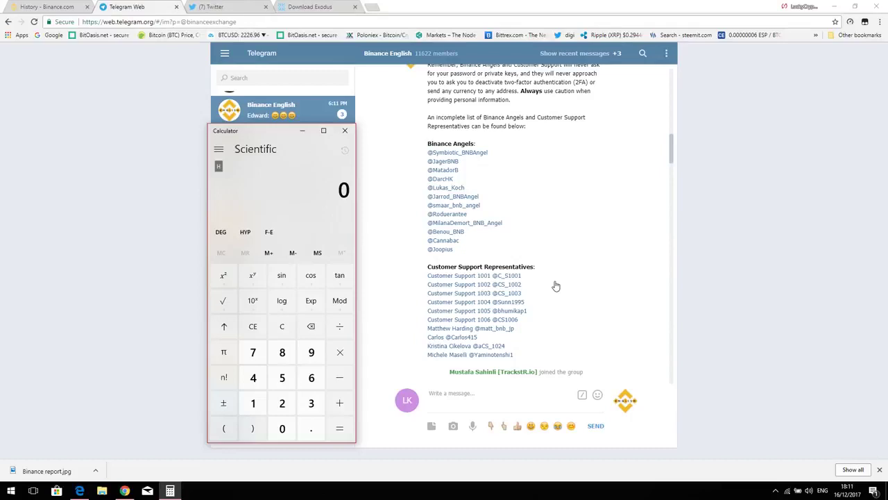
{"action": "scroll", "coordinate": [556, 285], "scroll_direction": "down", "scroll_amount": 2}
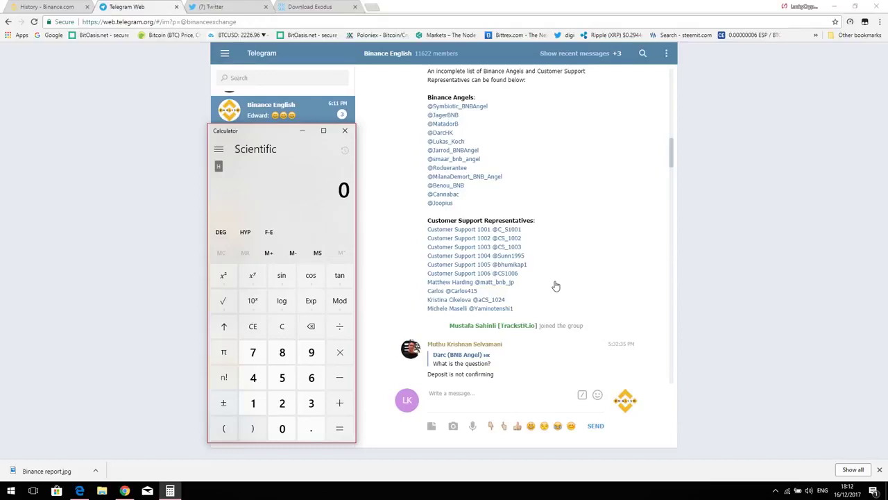
{"action": "scroll", "coordinate": [495, 294], "scroll_direction": "down", "scroll_amount": 10}
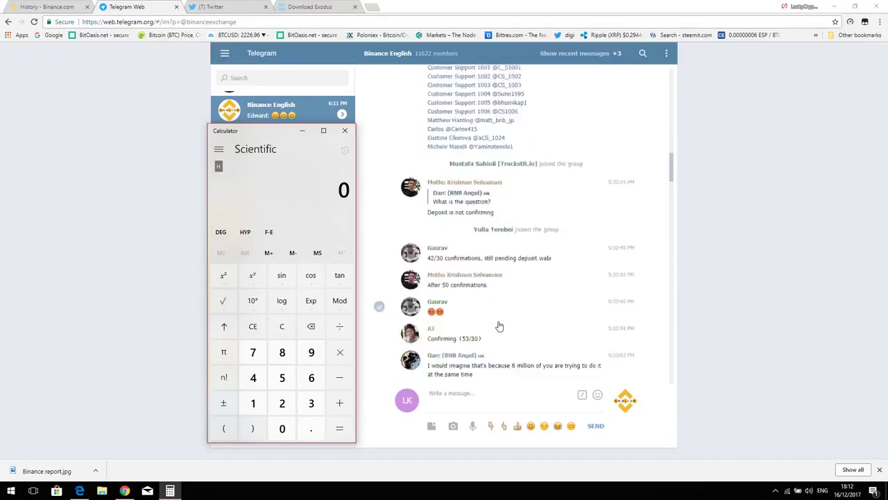
{"action": "scroll", "coordinate": [499, 316], "scroll_direction": "down", "scroll_amount": 10}
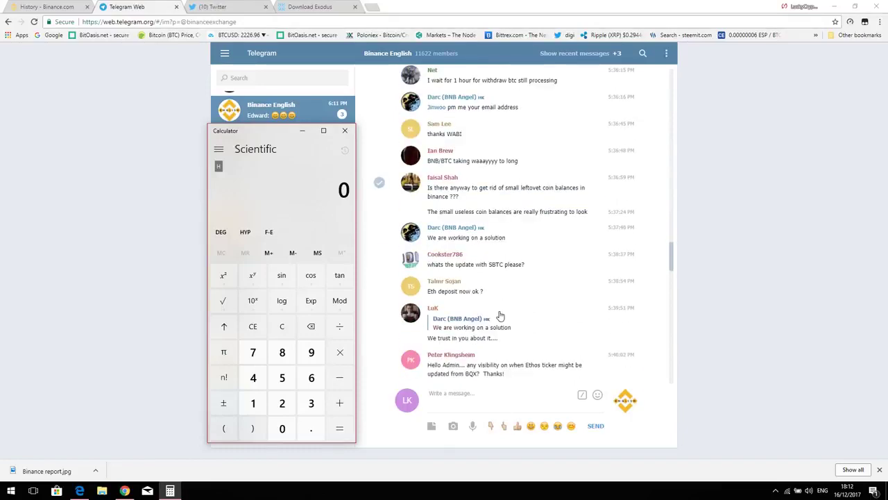
{"action": "scroll", "coordinate": [500, 316], "scroll_direction": "down", "scroll_amount": 7}
{"action": "scroll", "coordinate": [500, 316], "scroll_direction": "up", "scroll_amount": 6}
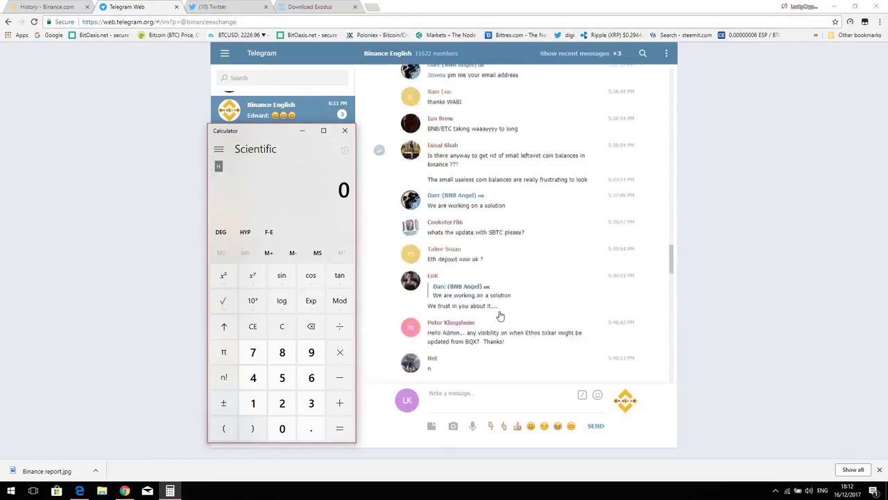
{"action": "scroll", "coordinate": [501, 316], "scroll_direction": "up", "scroll_amount": 10}
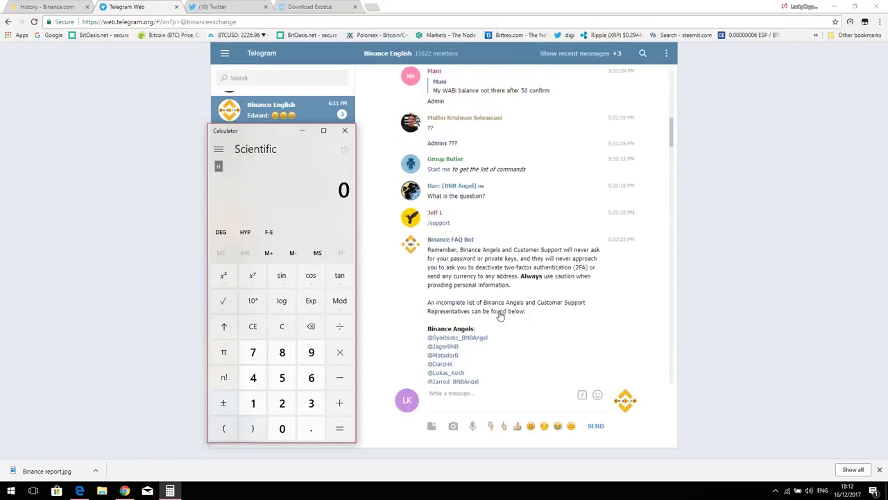
{"action": "scroll", "coordinate": [501, 316], "scroll_direction": "down", "scroll_amount": 1}
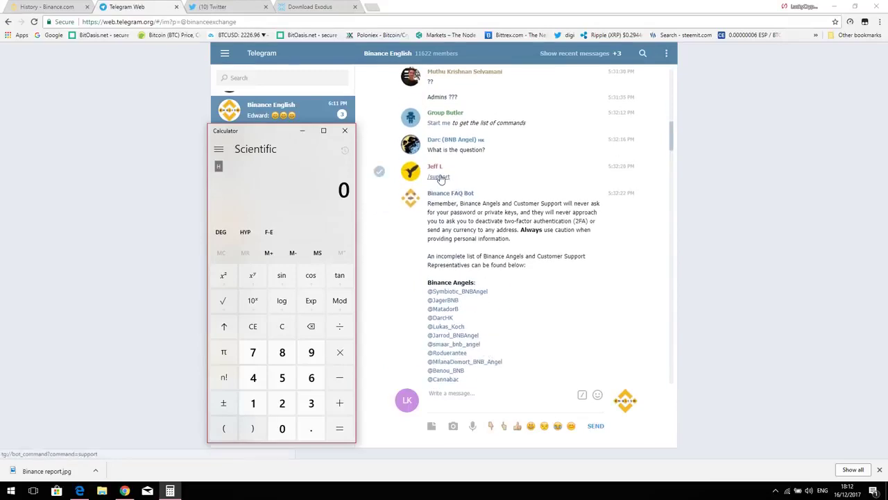
{"action": "scroll", "coordinate": [446, 215], "scroll_direction": "down", "scroll_amount": 3}
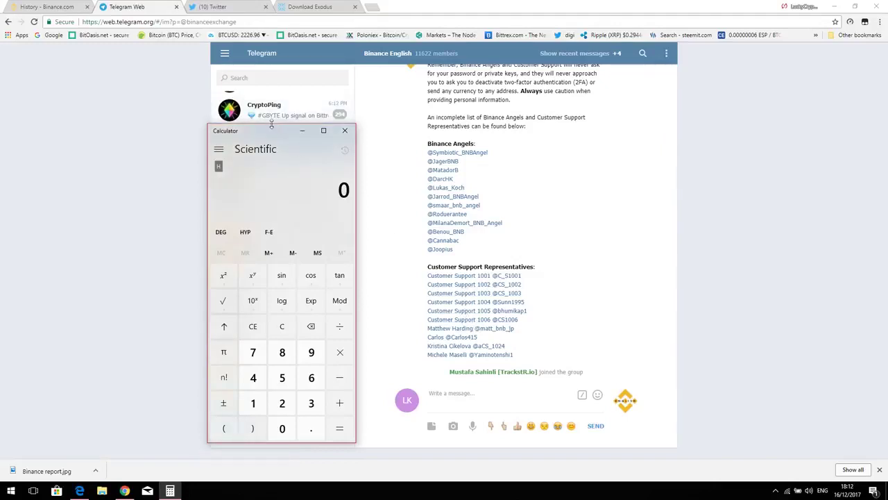
{"action": "left_click_drag", "start_coordinate": [272, 125], "coordinate": [278, 87]}
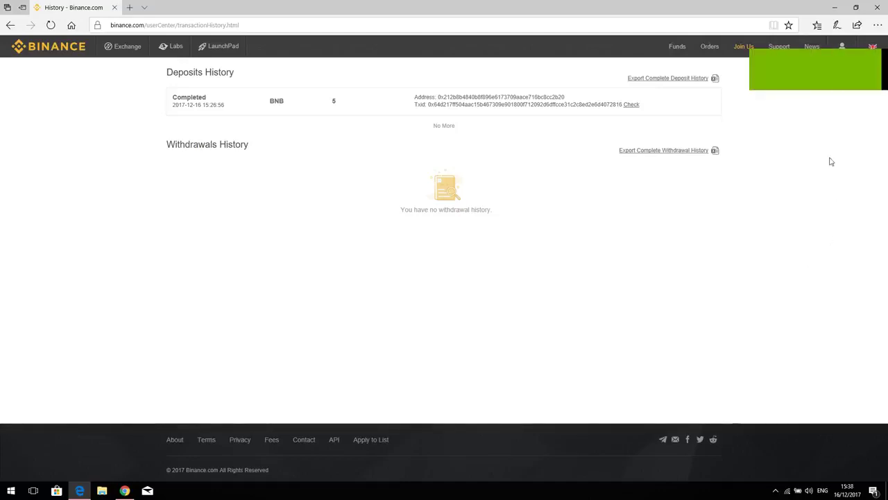
- Open the Funds History page showing the completed 5 BNB deposit
{"action": "mouse_move", "coordinate": [677, 46]}
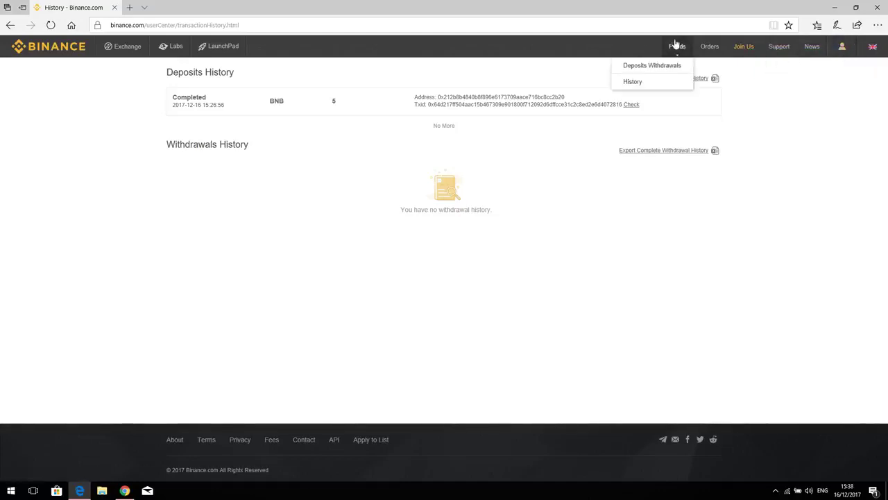
{"action": "left_click", "coordinate": [644, 86]}
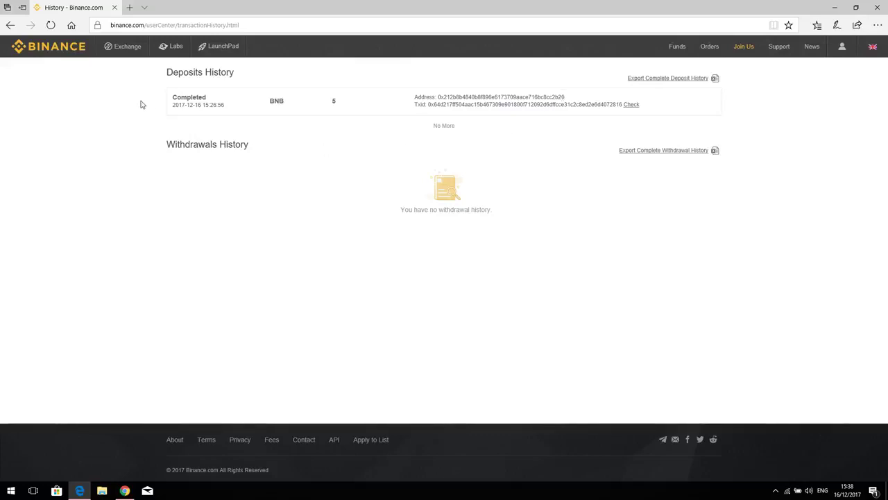
- Return to the Binance homepage and look over its market list
{"action": "left_click", "coordinate": [59, 48]}
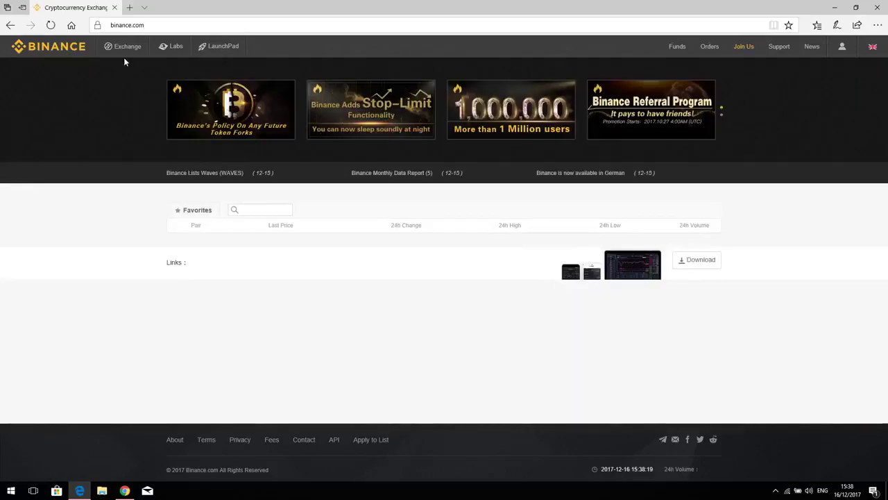
{"action": "mouse_move", "coordinate": [132, 52]}
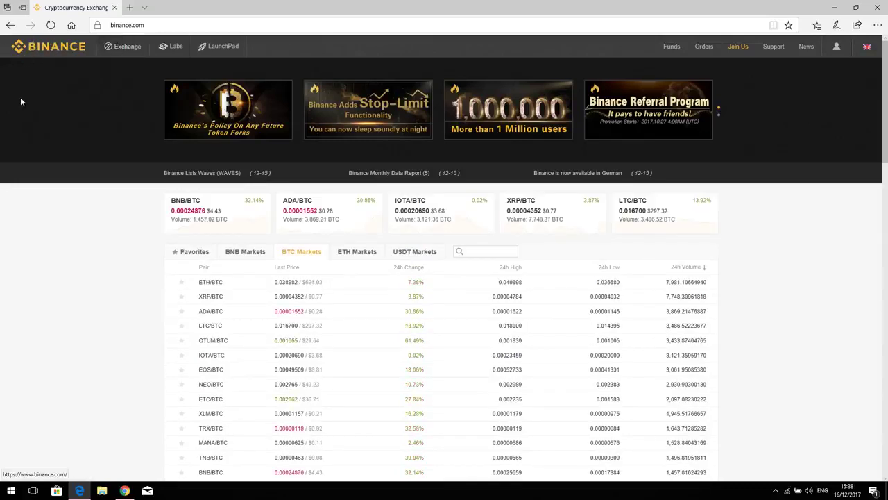
{"action": "scroll", "coordinate": [232, 299], "scroll_direction": "down", "scroll_amount": 20}
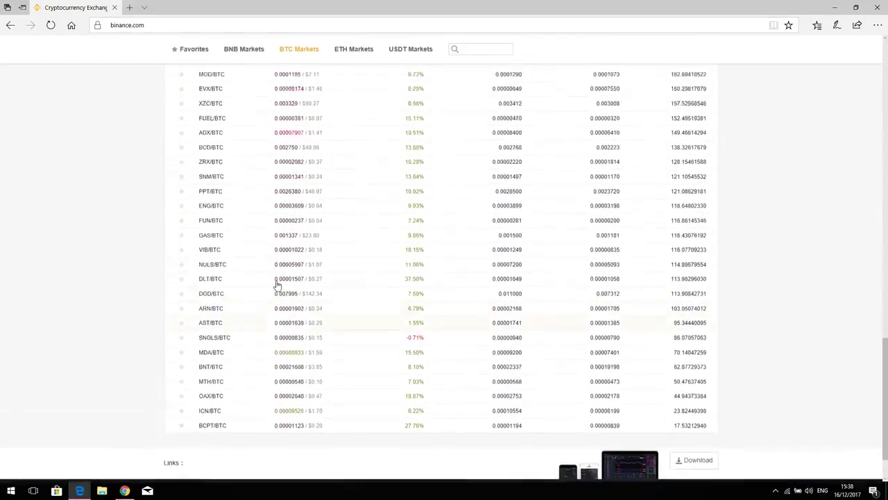
{"action": "scroll", "coordinate": [276, 284], "scroll_direction": "up", "scroll_amount": 20}
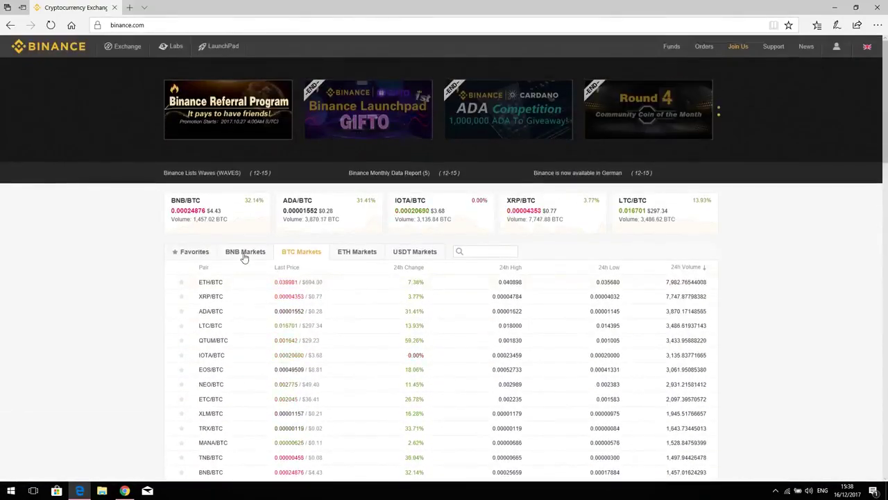
- Compare the BNB, BTC and ETH market pair lists, then open the ETH/BTC trading page
{"action": "left_click", "coordinate": [236, 255]}
{"action": "scroll", "coordinate": [238, 255], "scroll_direction": "down", "scroll_amount": 3}
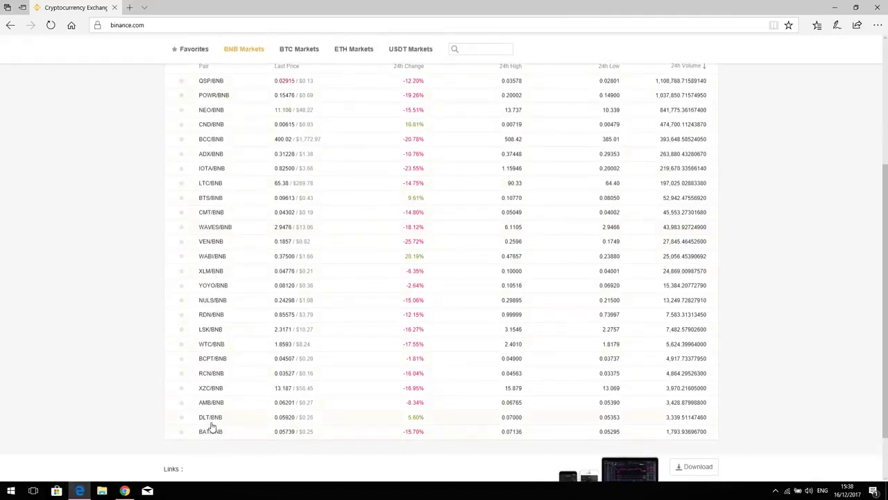
{"action": "scroll", "coordinate": [212, 424], "scroll_direction": "up", "scroll_amount": 3}
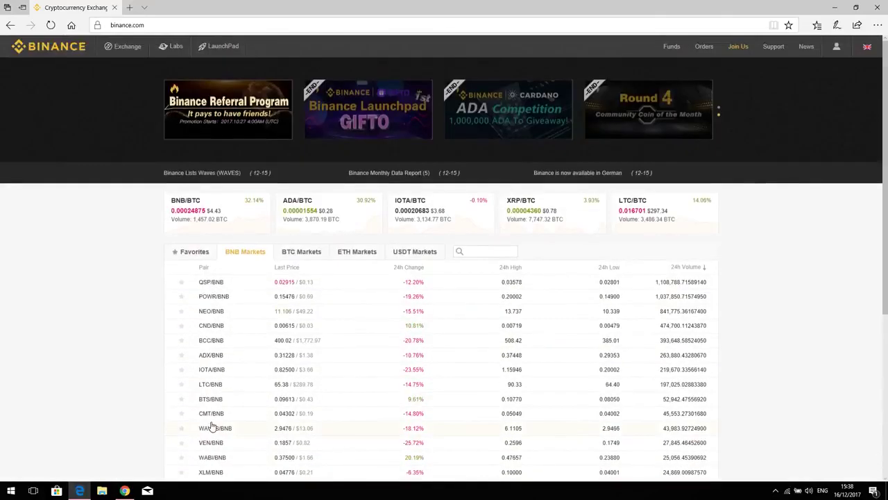
{"action": "left_click", "coordinate": [290, 254]}
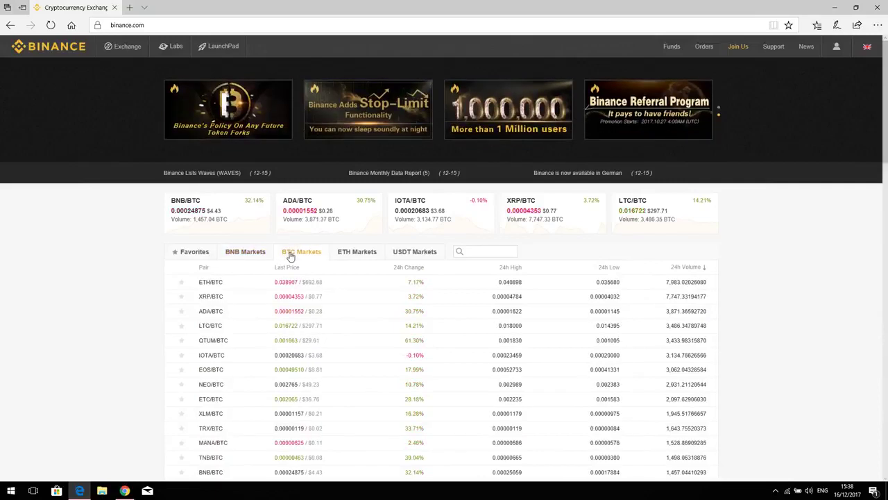
{"action": "left_click", "coordinate": [255, 259]}
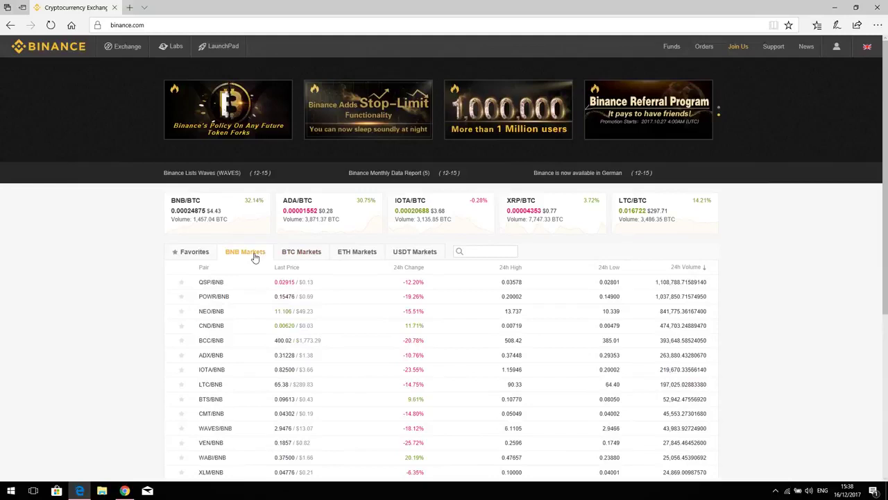
{"action": "left_click", "coordinate": [338, 256]}
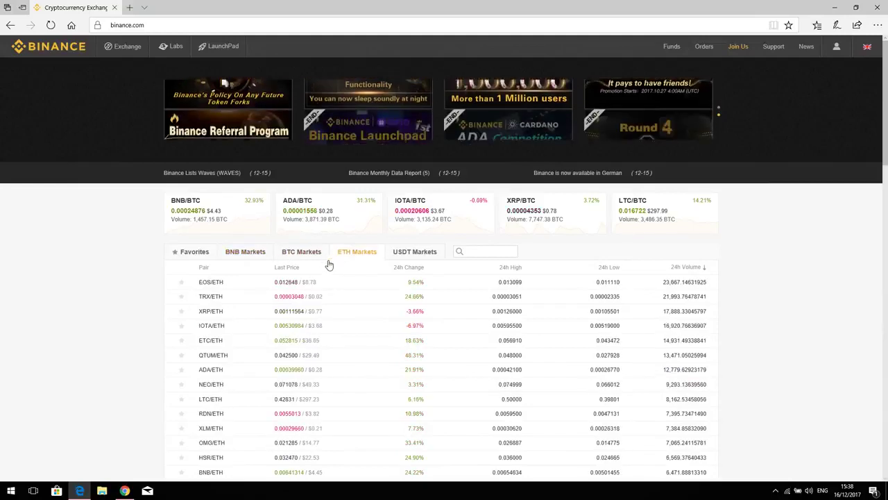
{"action": "left_click", "coordinate": [304, 254]}
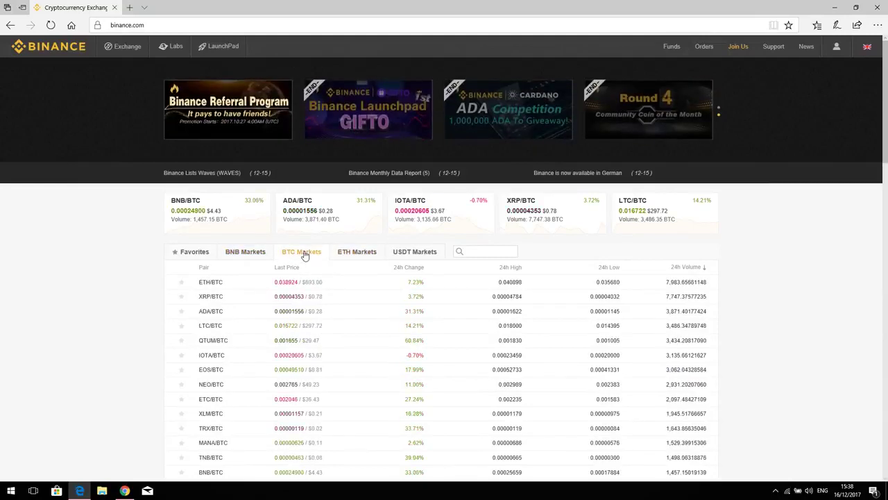
{"action": "left_click", "coordinate": [349, 255]}
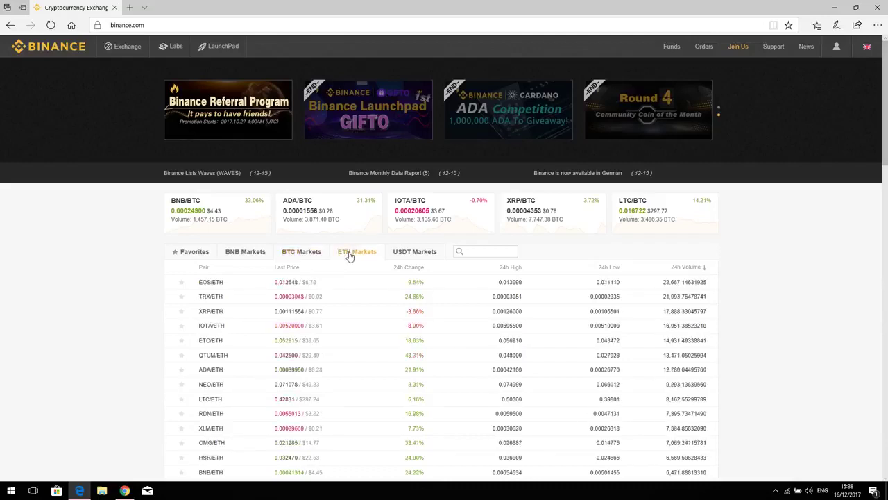
{"action": "left_click", "coordinate": [306, 253]}
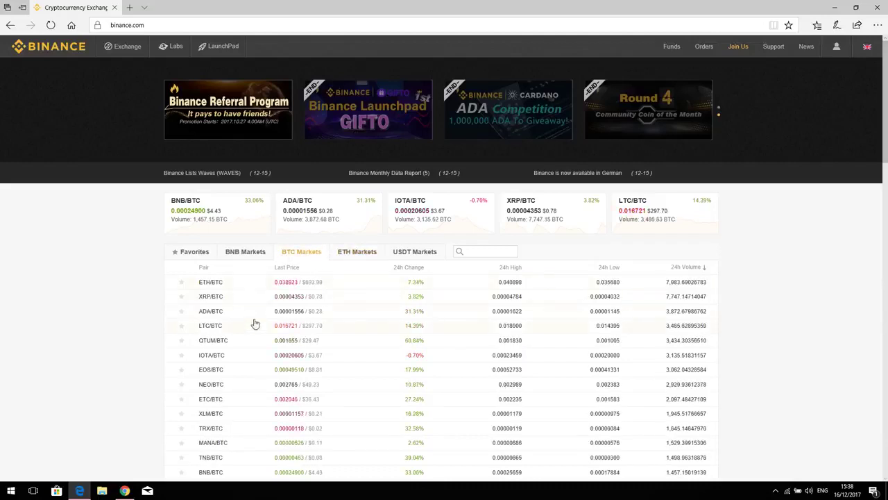
{"action": "left_click", "coordinate": [220, 285]}
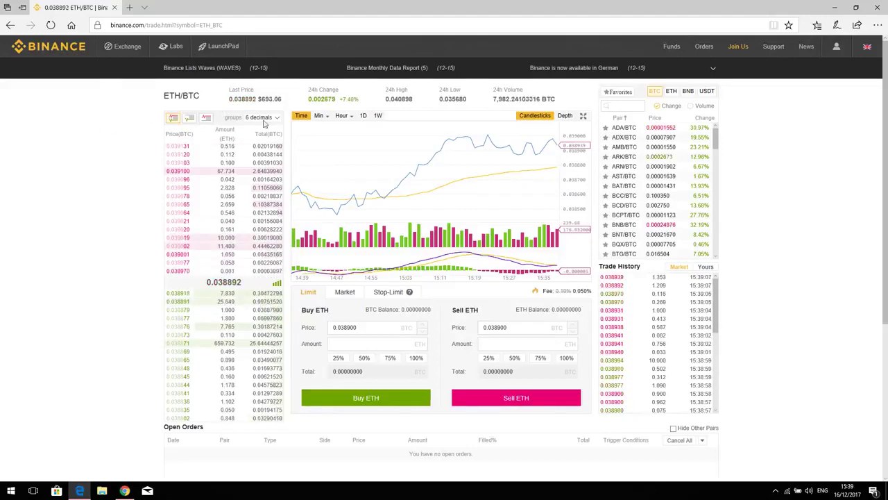
- Cycle the side pair list through ETH, BTC, BNB and USDT quotes, ending on BNB pairs
{"action": "left_click", "coordinate": [616, 107]}
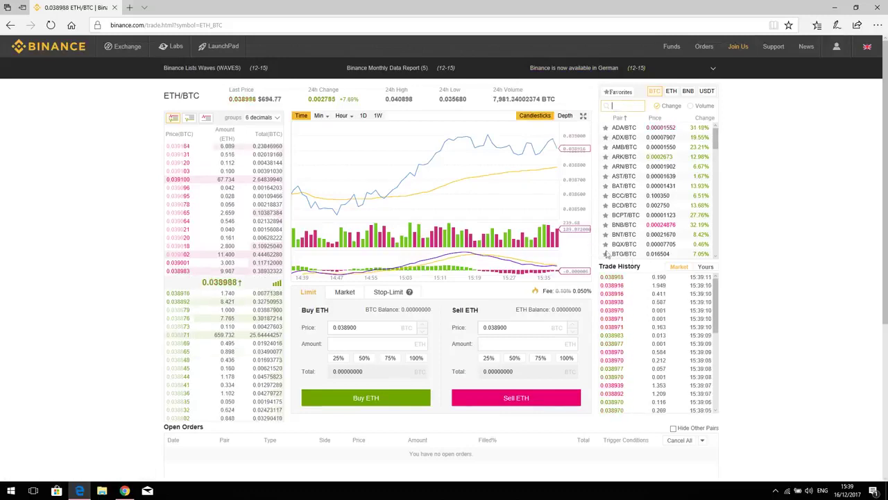
{"action": "left_click", "coordinate": [670, 93]}
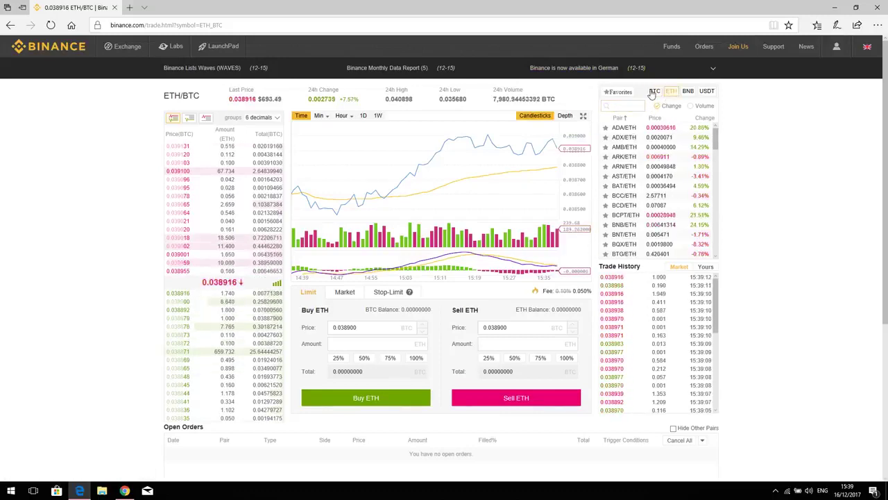
{"action": "left_click", "coordinate": [654, 93]}
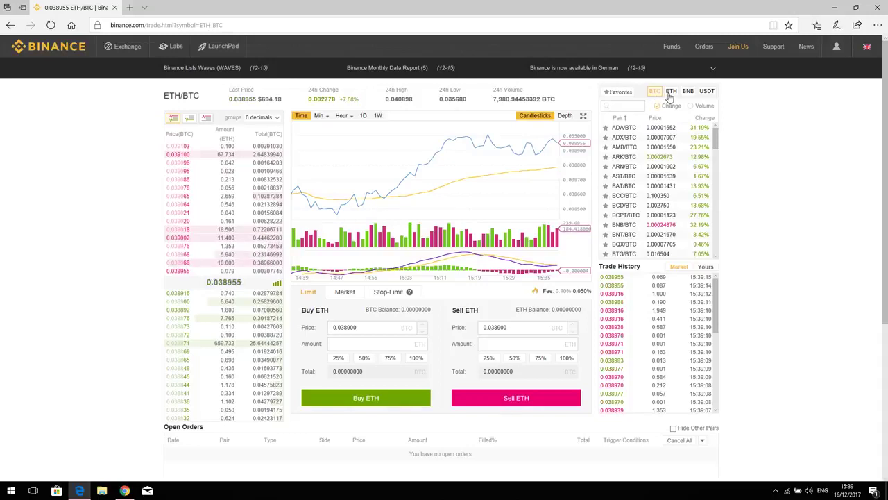
{"action": "left_click", "coordinate": [687, 93]}
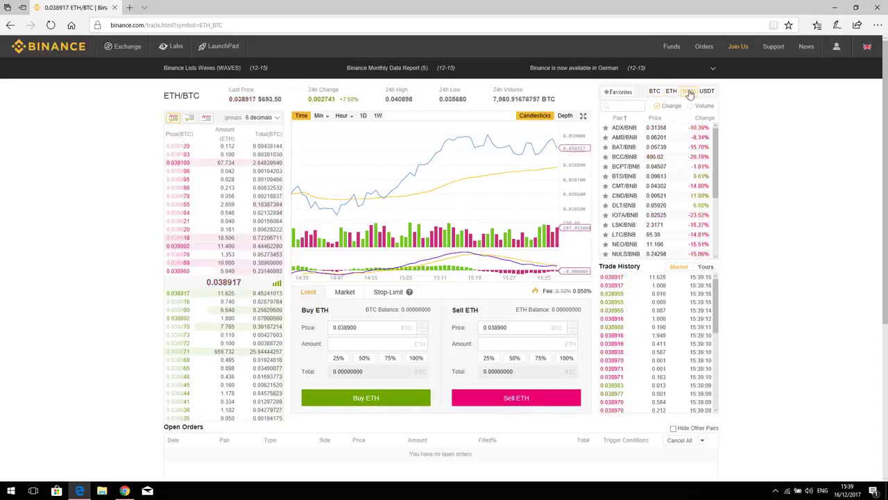
{"action": "left_click", "coordinate": [707, 92]}
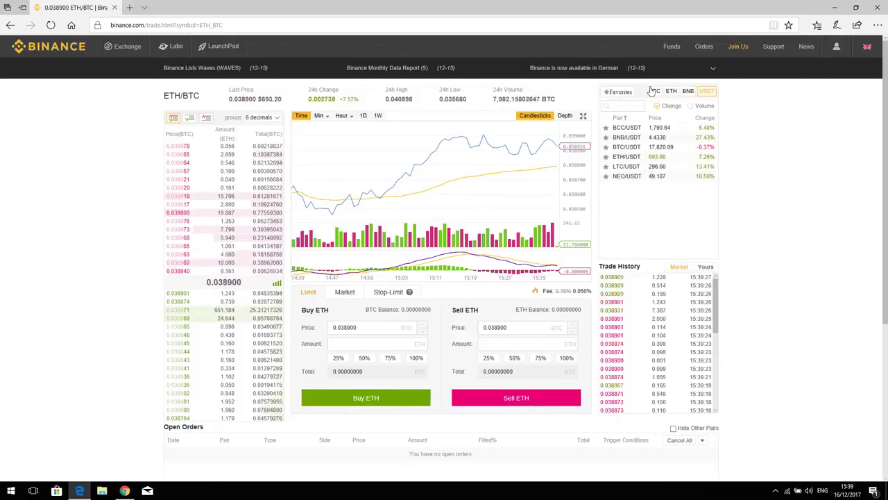
{"action": "left_click", "coordinate": [687, 94]}
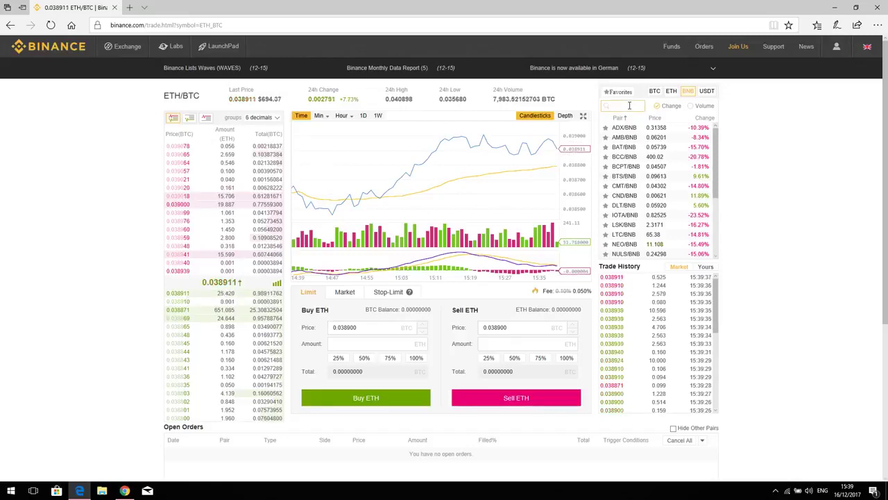
- Filter the BTC pair list by 'bnb' and open the BNB/BTC trading page
{"action": "type", "text": "btc"}
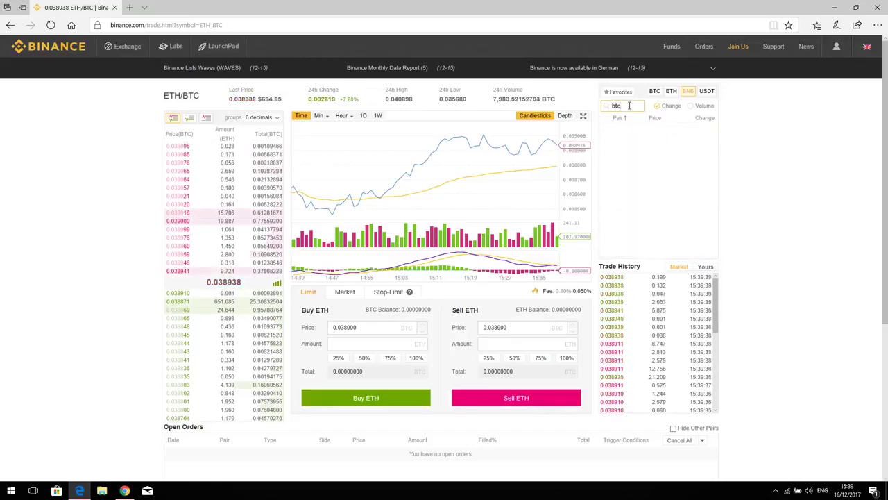
{"action": "key", "text": "BackSpace"}
{"action": "key", "text": "BackSpace"}
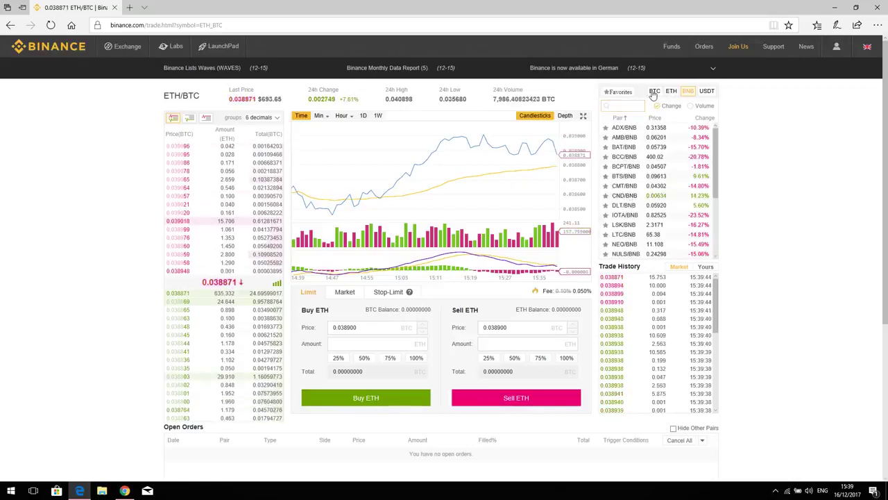
{"action": "left_click", "coordinate": [653, 91]}
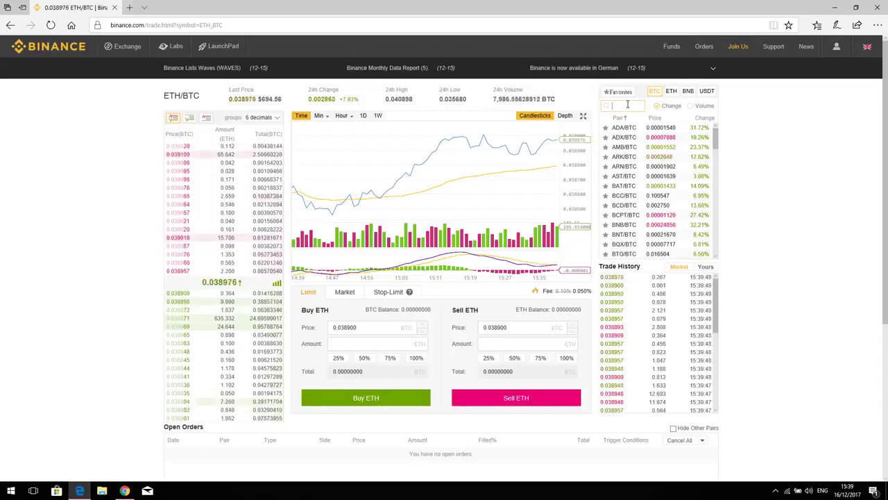
{"action": "type", "text": "bnb"}
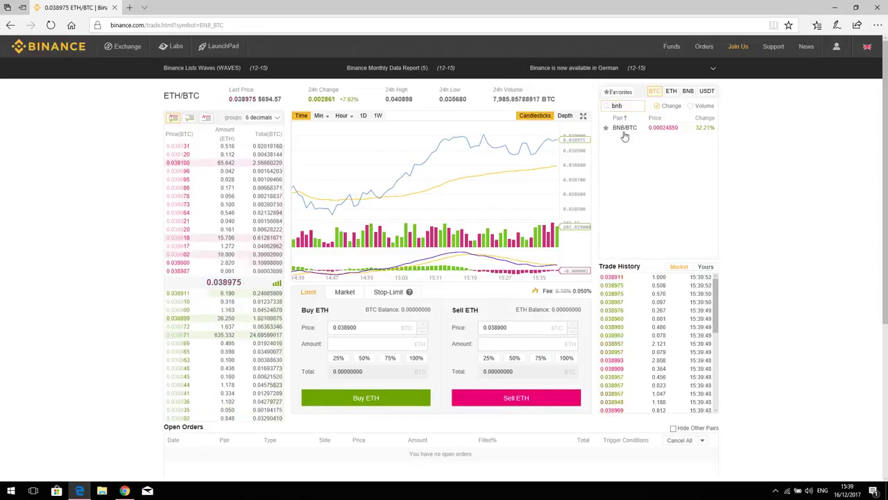
{"action": "left_click", "coordinate": [624, 129]}
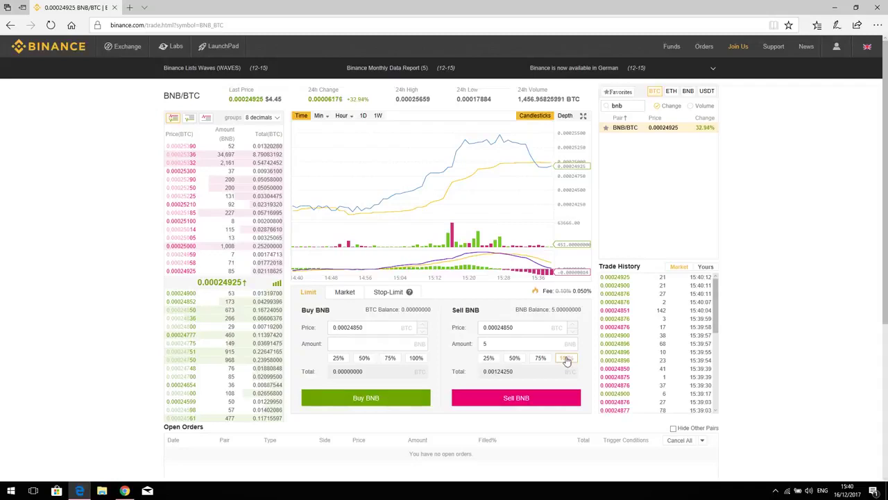
- Set the sell amount to 3 BNB with the 75% button and inspect the order total
{"action": "left_click", "coordinate": [545, 359]}
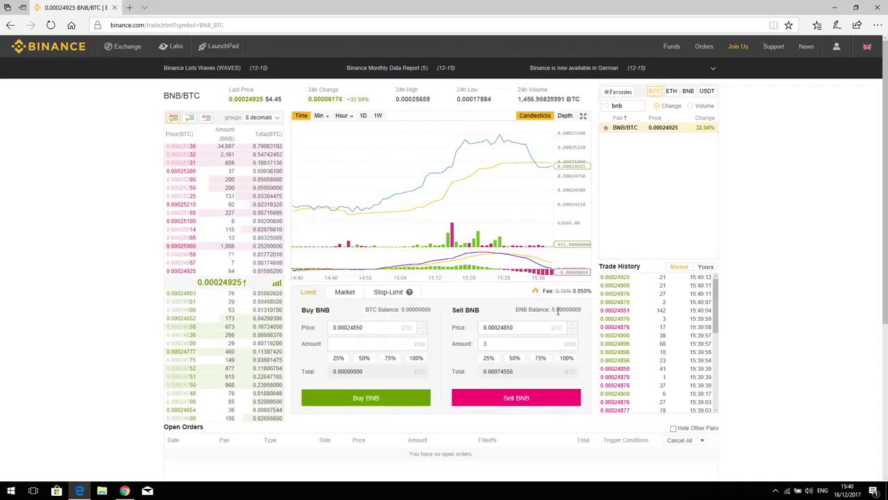
{"action": "left_click", "coordinate": [537, 345]}
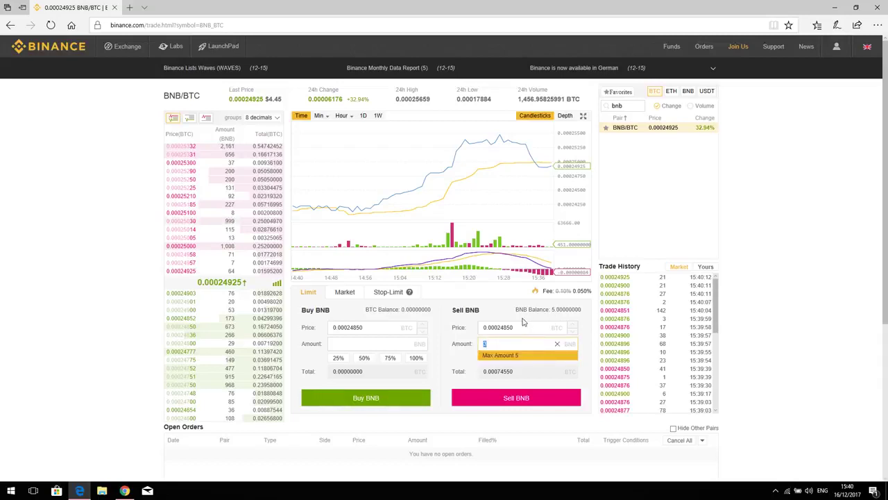
{"action": "left_click", "coordinate": [501, 311]}
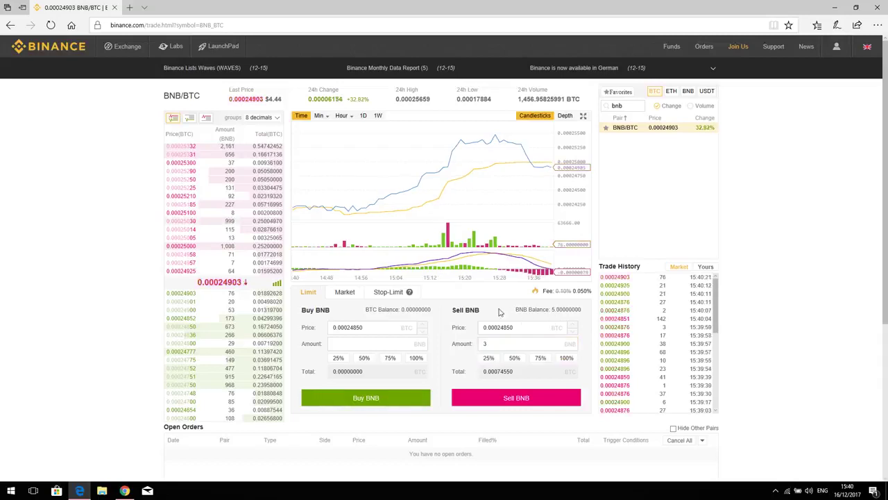
{"action": "double_click", "coordinate": [521, 375]}
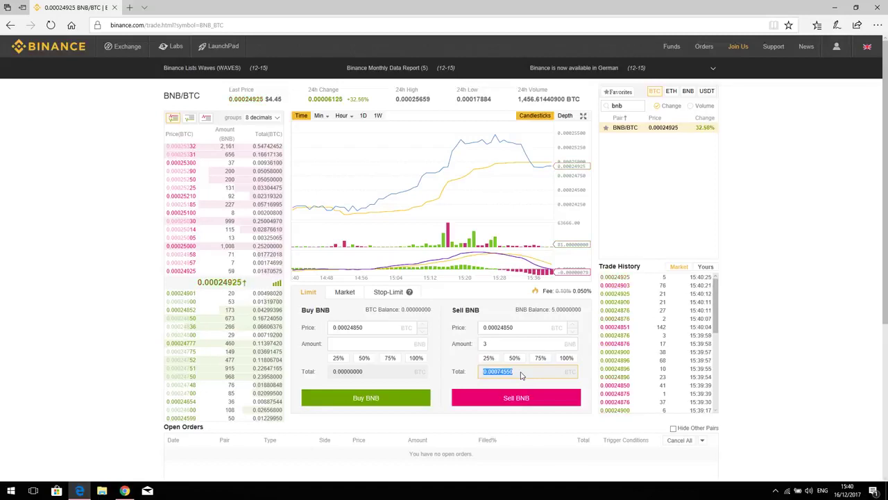
{"action": "left_click", "coordinate": [497, 343]}
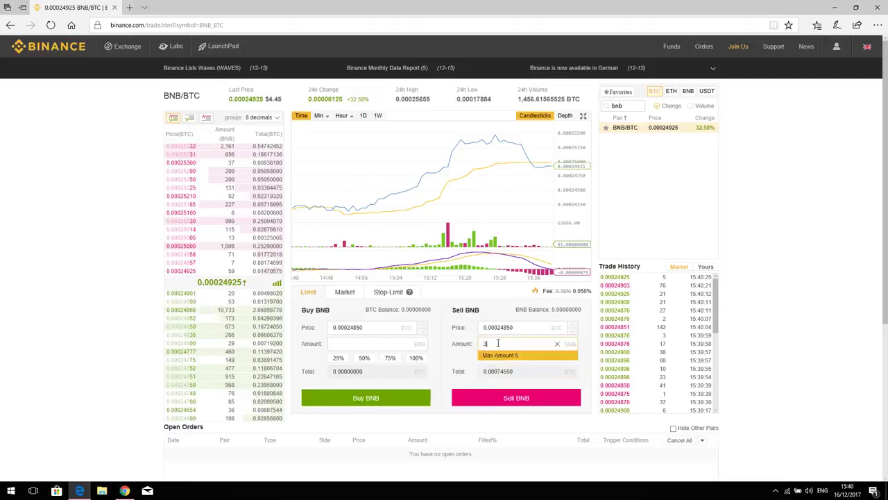
{"action": "left_click", "coordinate": [463, 349]}
{"action": "left_click", "coordinate": [502, 345]}
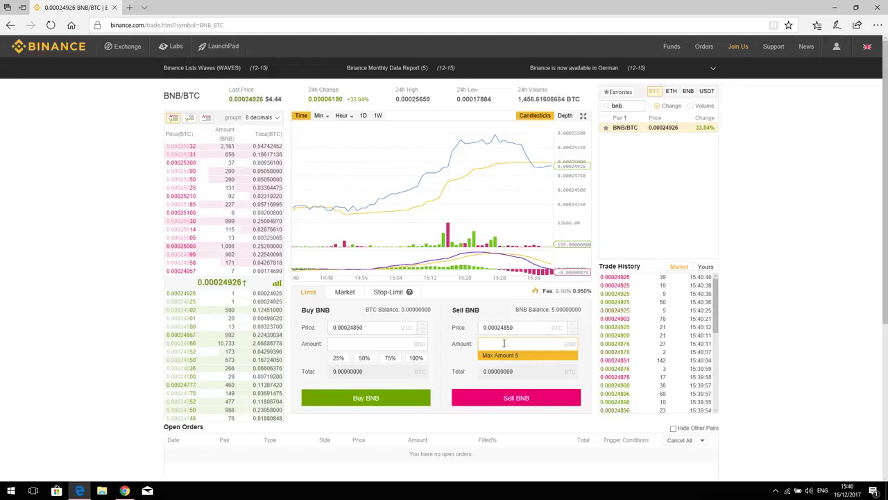
- Try sell amounts 5, 1 and 2, then set the full 5 BNB balance with 100%
{"action": "type", "text": "5"}
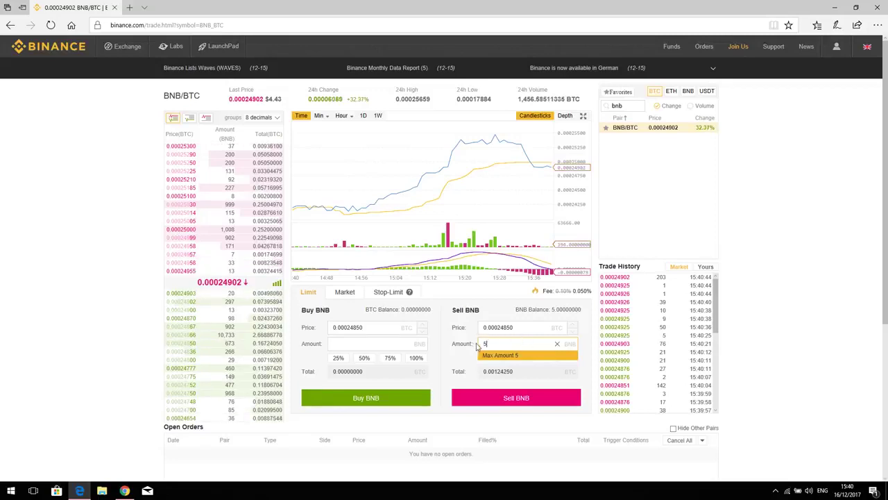
{"action": "left_click", "coordinate": [557, 345]}
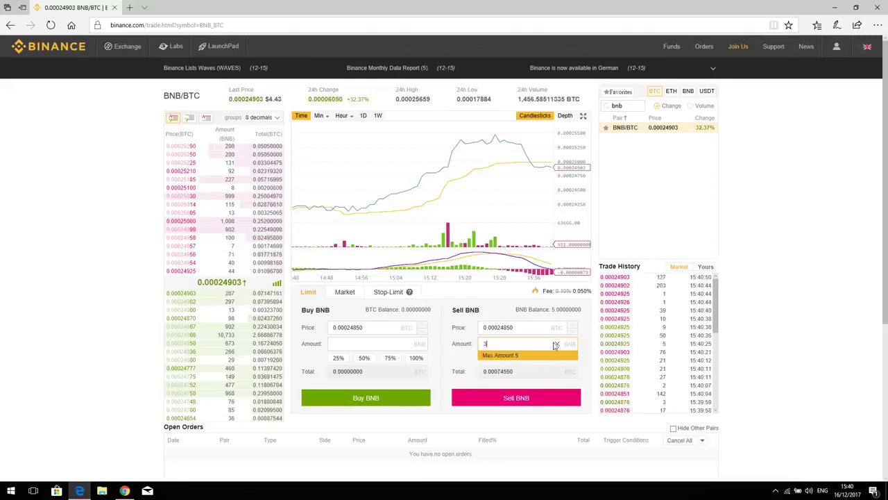
{"action": "left_click", "coordinate": [556, 345]}
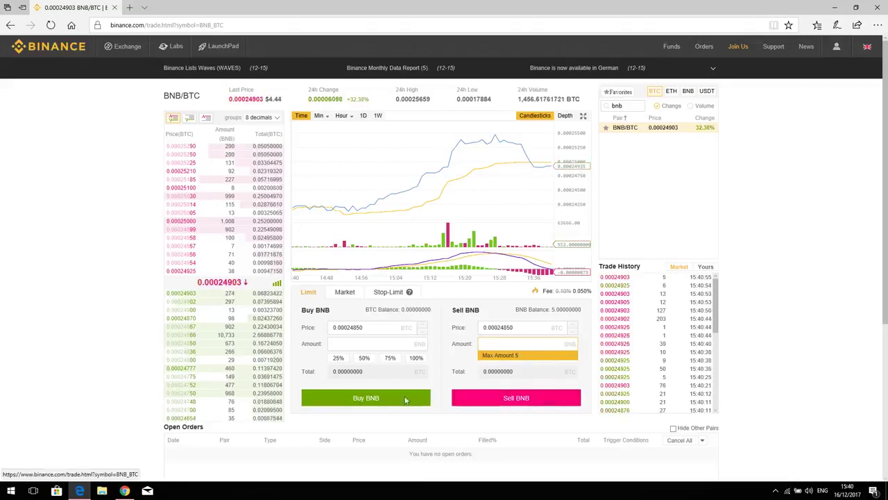
{"action": "type", "text": "1"}
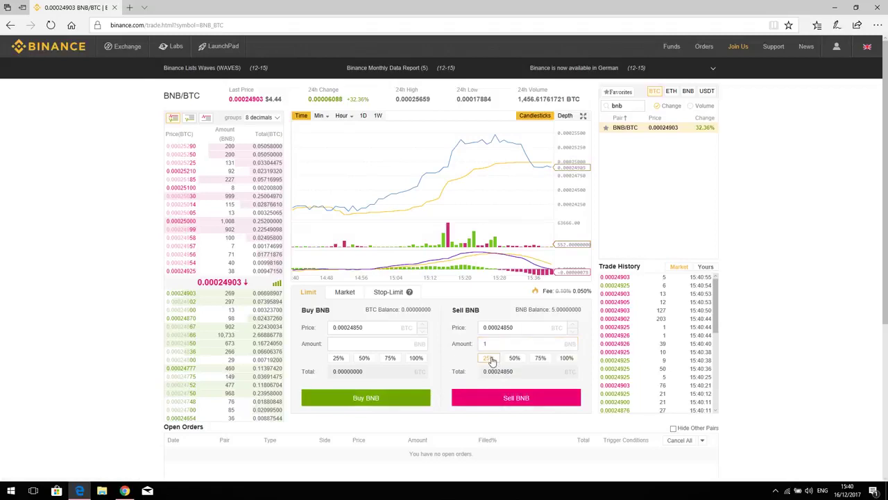
{"action": "key", "text": "BackSpace"}
{"action": "type", "text": "2"}
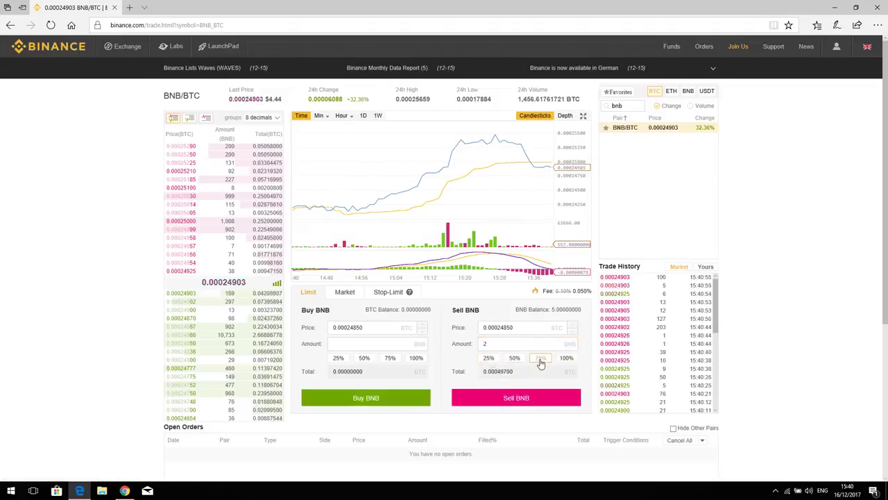
{"action": "left_click", "coordinate": [567, 358]}
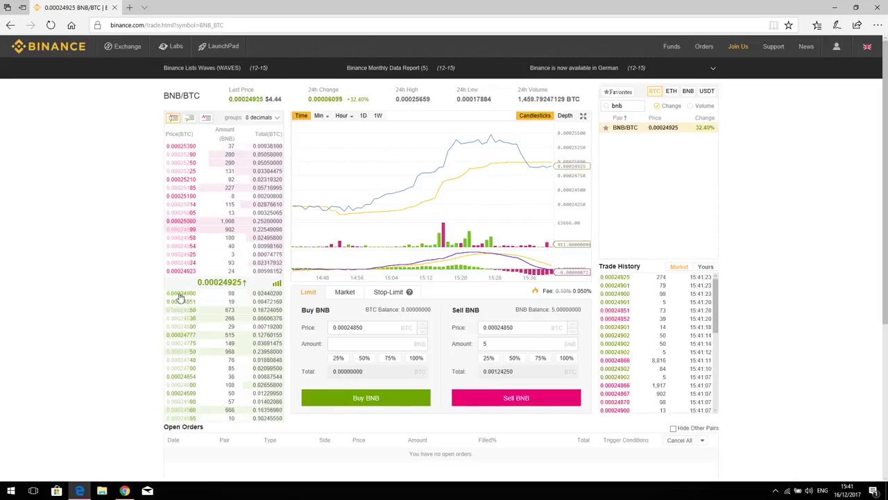
{"action": "left_click", "coordinate": [192, 118]}
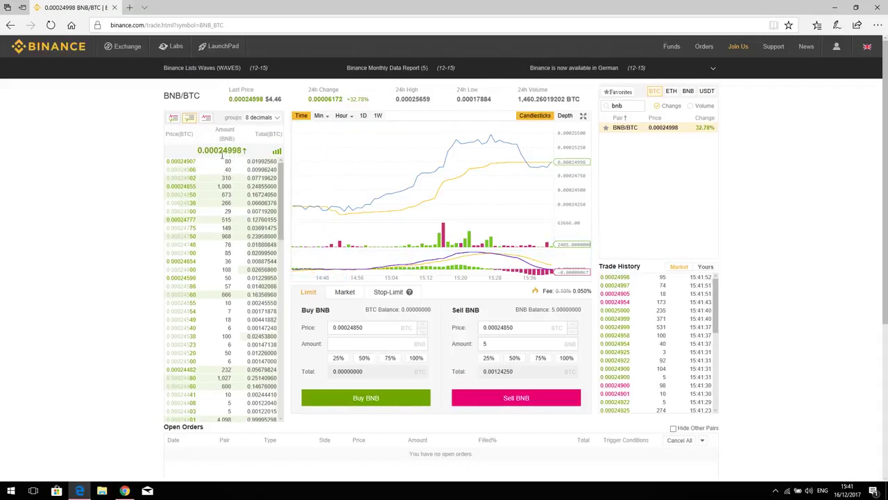
{"action": "left_click", "coordinate": [177, 119]}
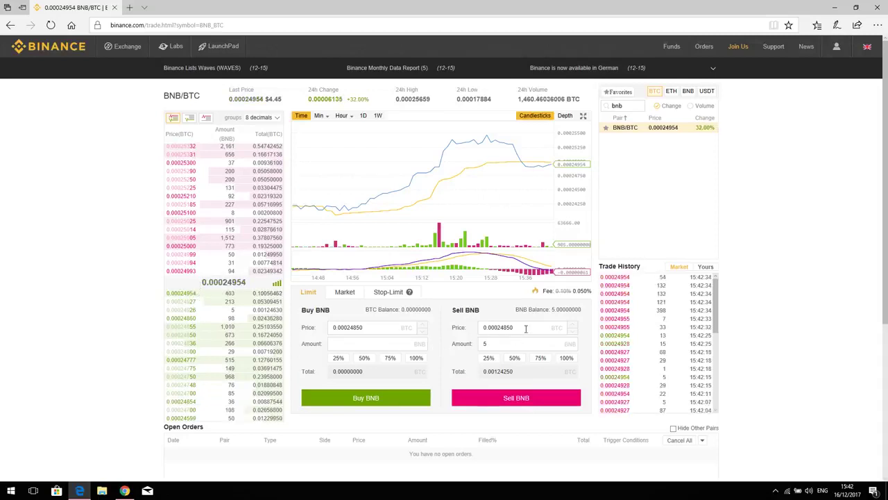
- Try order-book prices between 0.00024750 and 0.00024930 as the sell price
{"action": "left_click_drag", "start_coordinate": [526, 329], "coordinate": [501, 328]}
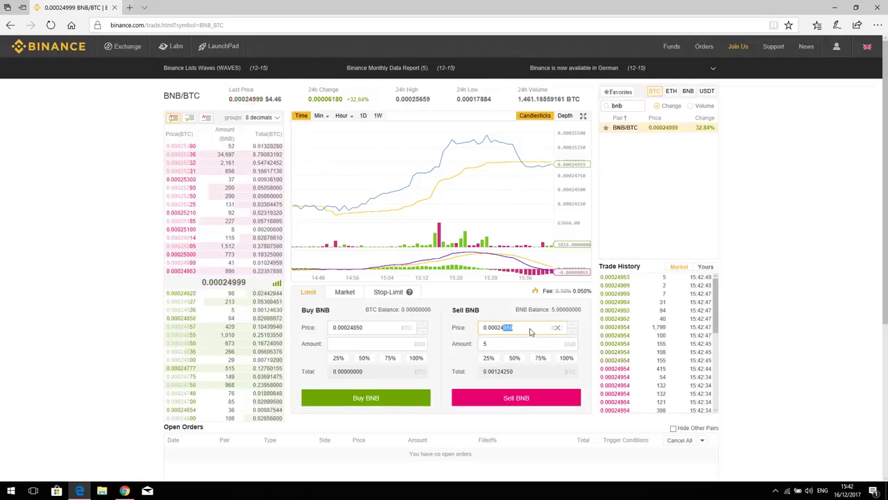
{"action": "double_click", "coordinate": [188, 293]}
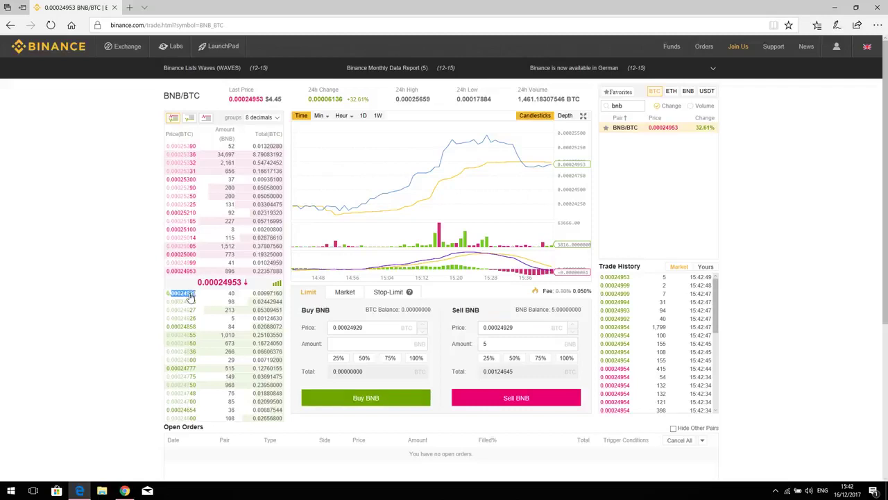
{"action": "left_click", "coordinate": [117, 297]}
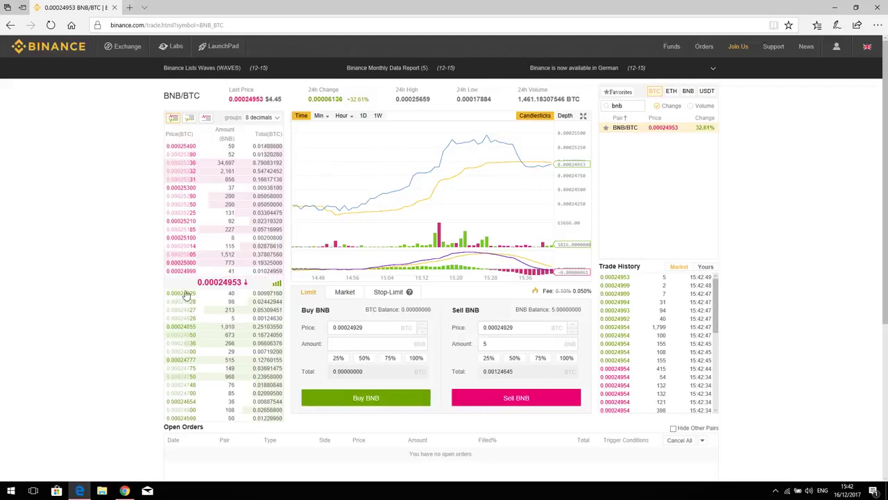
{"action": "left_click_drag", "start_coordinate": [539, 327], "coordinate": [480, 334]}
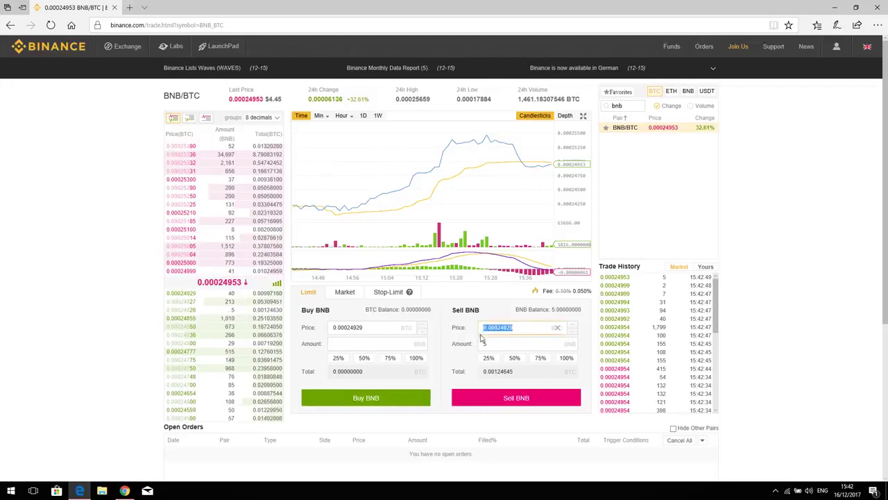
{"action": "left_click", "coordinate": [176, 312]}
{"action": "left_click", "coordinate": [191, 351]}
{"action": "left_click", "coordinate": [194, 368]}
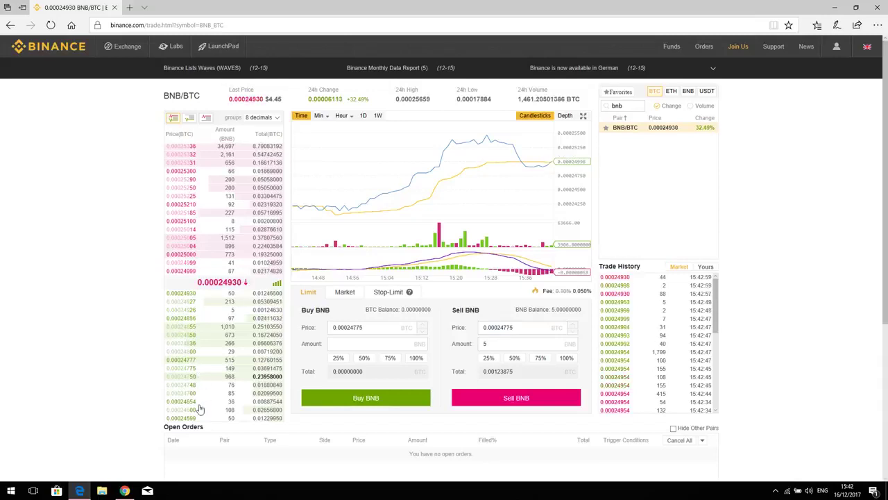
{"action": "left_click", "coordinate": [184, 376]}
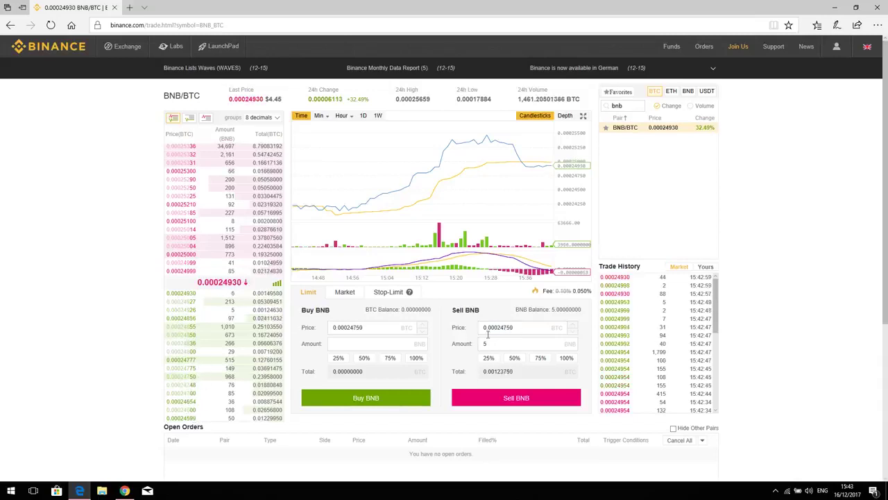
{"action": "left_click", "coordinate": [192, 301]}
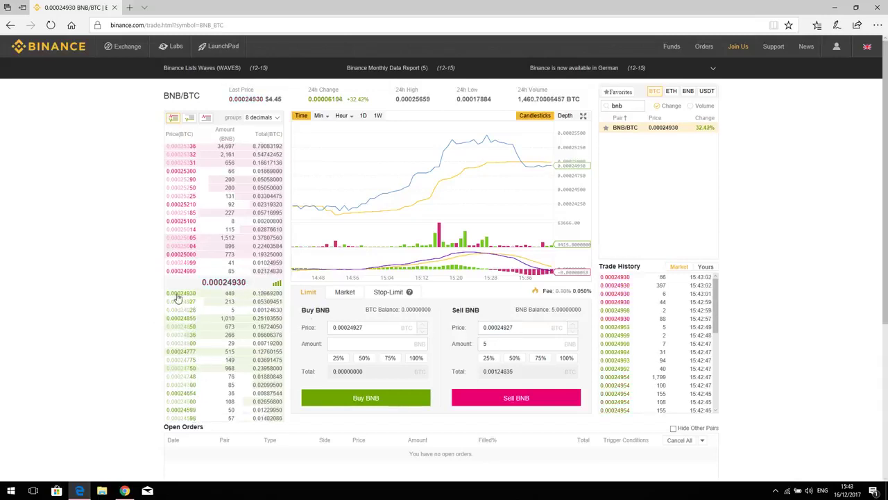
{"action": "left_click", "coordinate": [177, 294]}
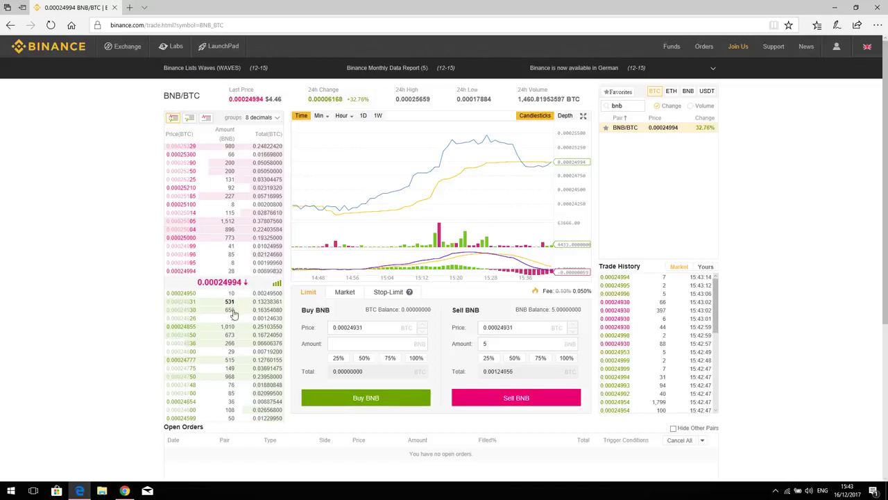
{"action": "left_click", "coordinate": [233, 318]}
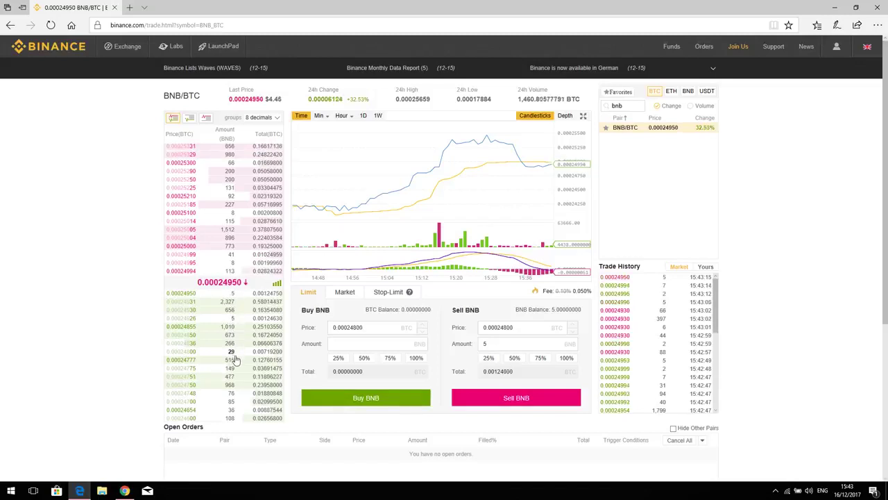
- Scroll the order book, set the price to 0.00024926, and check the maximum BNB available
{"action": "scroll", "coordinate": [233, 416], "scroll_direction": "down", "scroll_amount": 2}
{"action": "scroll", "coordinate": [232, 312], "scroll_direction": "up", "scroll_amount": 2}
{"action": "scroll", "coordinate": [214, 271], "scroll_direction": "down", "scroll_amount": 3}
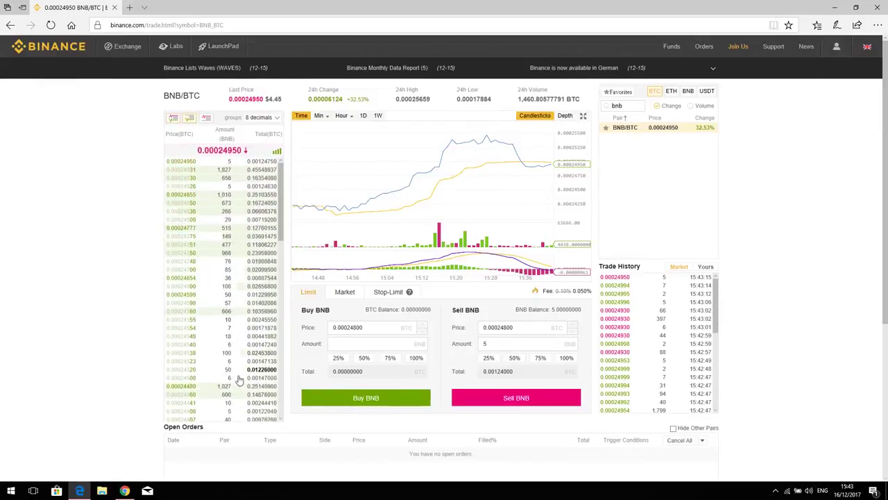
{"action": "scroll", "coordinate": [234, 360], "scroll_direction": "down", "scroll_amount": 3}
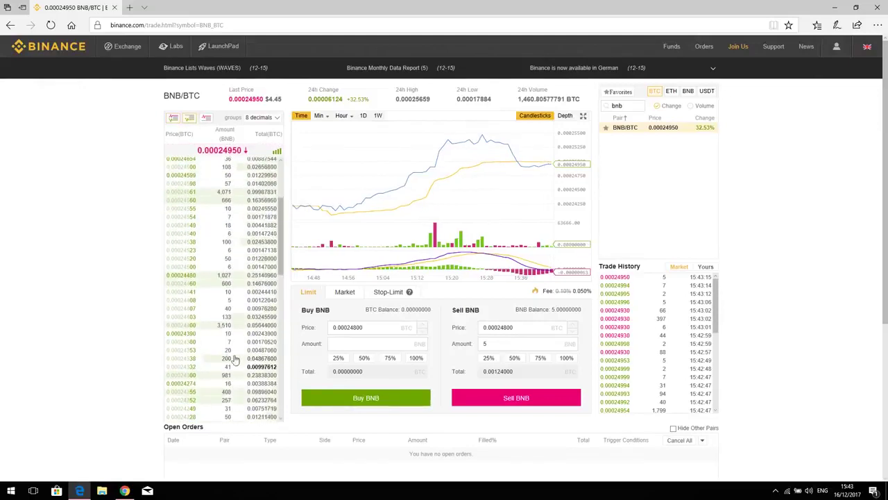
{"action": "scroll", "coordinate": [235, 359], "scroll_direction": "down", "scroll_amount": 6}
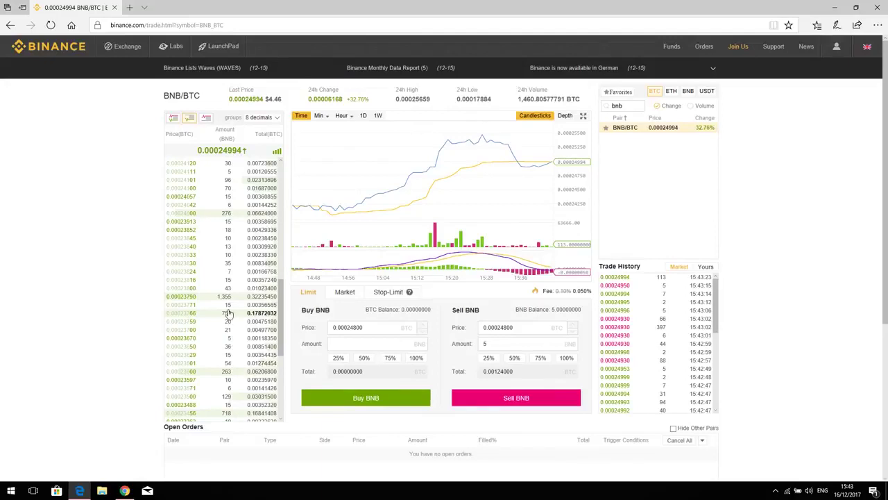
{"action": "scroll", "coordinate": [229, 318], "scroll_direction": "down", "scroll_amount": 3}
{"action": "scroll", "coordinate": [232, 333], "scroll_direction": "down", "scroll_amount": 2}
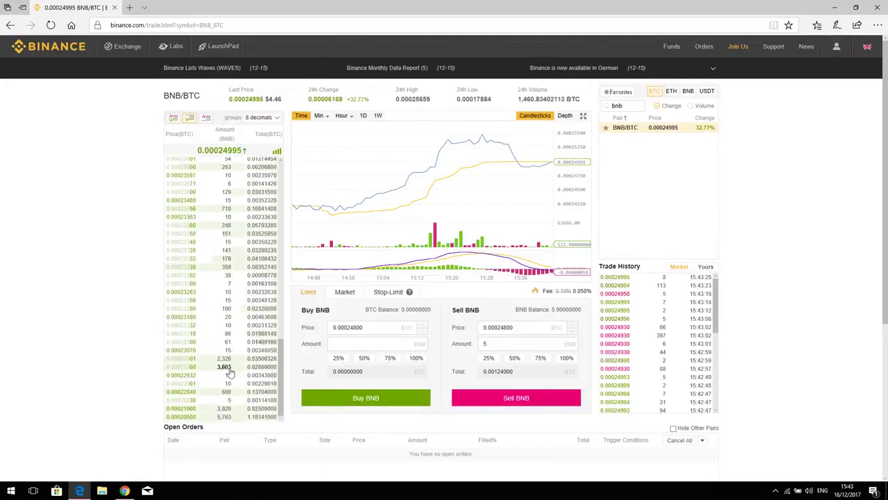
{"action": "scroll", "coordinate": [226, 347], "scroll_direction": "up", "scroll_amount": 15}
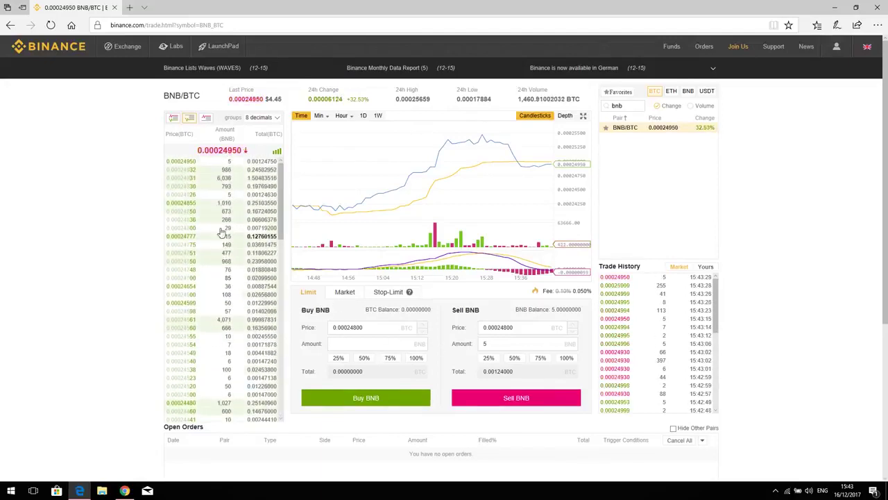
{"action": "left_click", "coordinate": [226, 197]}
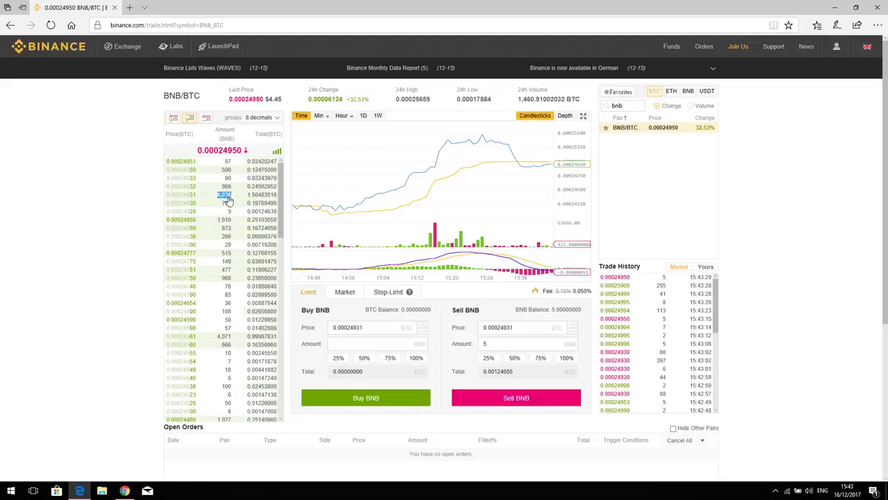
{"action": "left_click", "coordinate": [504, 342]}
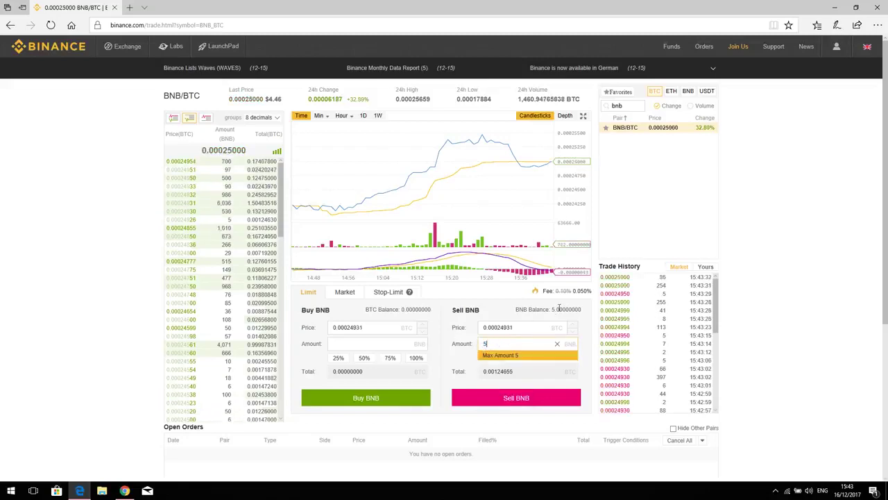
{"action": "left_click", "coordinate": [226, 229]}
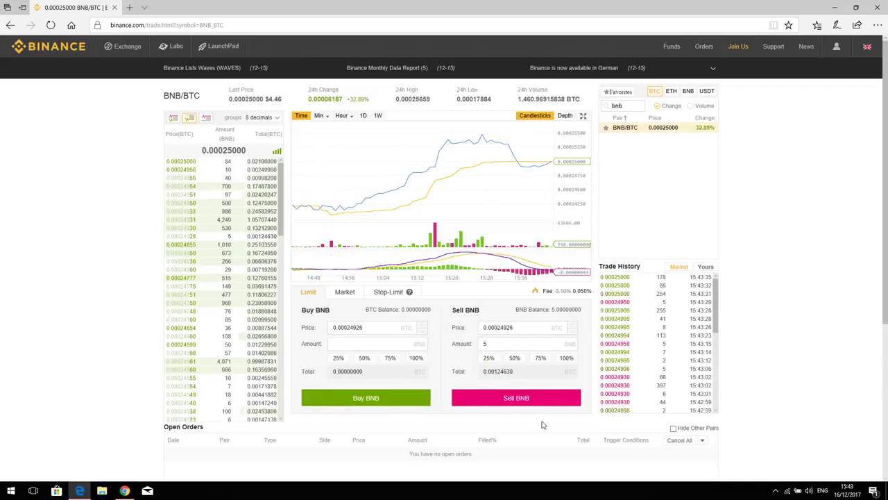
{"action": "left_click", "coordinate": [517, 342]}
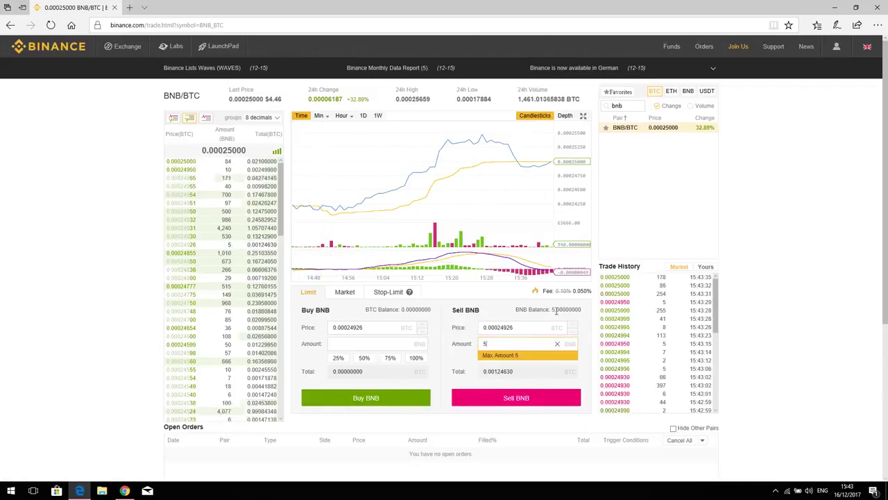
{"action": "left_click", "coordinate": [495, 315]}
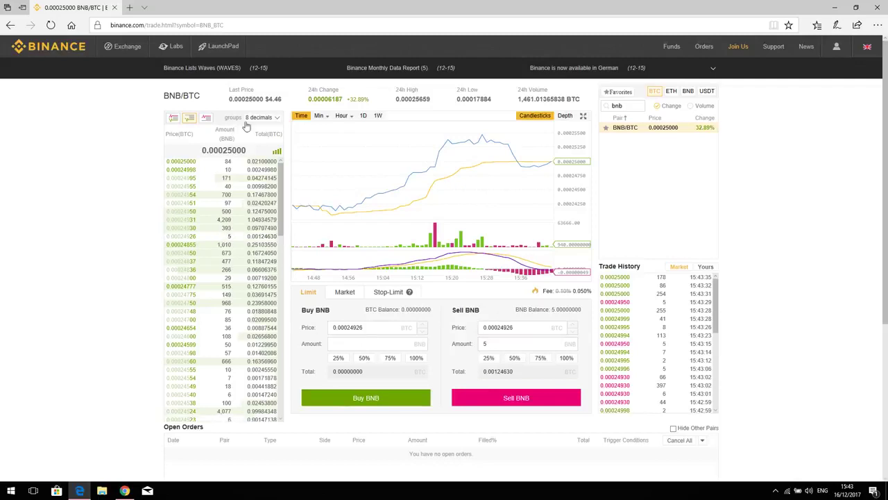
- Show both asks and bids in the order book and set the price to 0.00025000
{"action": "left_click", "coordinate": [173, 119]}
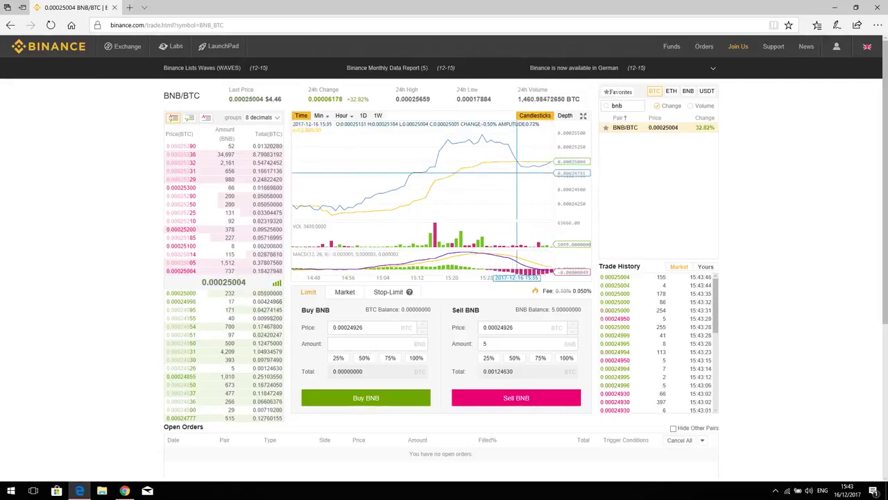
{"action": "left_click", "coordinate": [184, 274]}
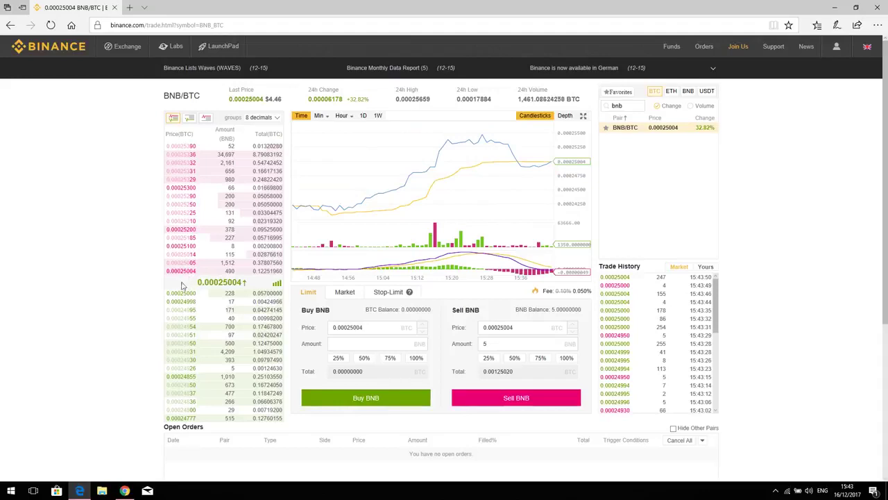
{"action": "left_click", "coordinate": [180, 295]}
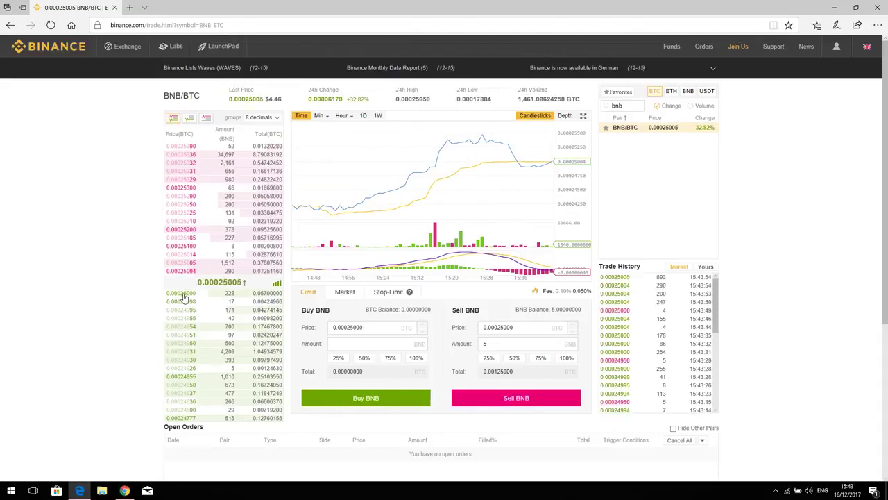
- Sell 5 BNB at 0.00025000, confirm it shows Filled, then load a 4 BNB buy at 0.00025005
{"action": "left_click", "coordinate": [519, 401]}
{"action": "scroll", "coordinate": [456, 248], "scroll_direction": "down", "scroll_amount": 3}
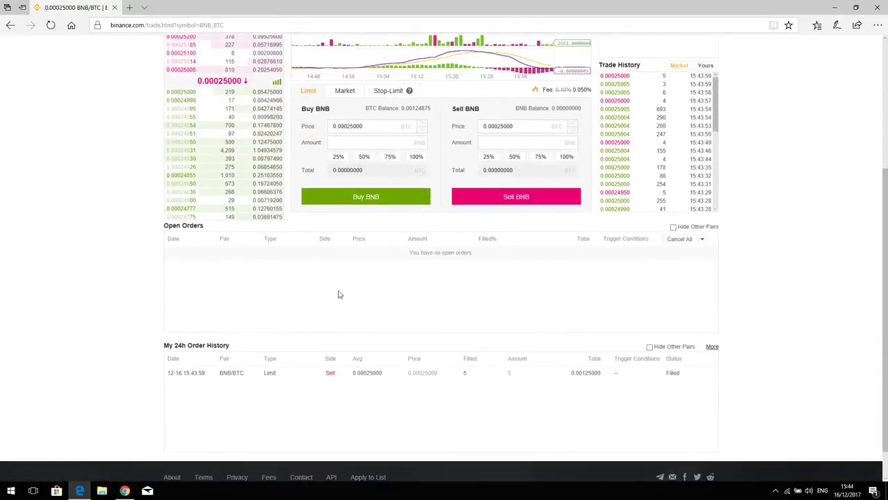
{"action": "left_click_drag", "start_coordinate": [165, 345], "coordinate": [229, 345]}
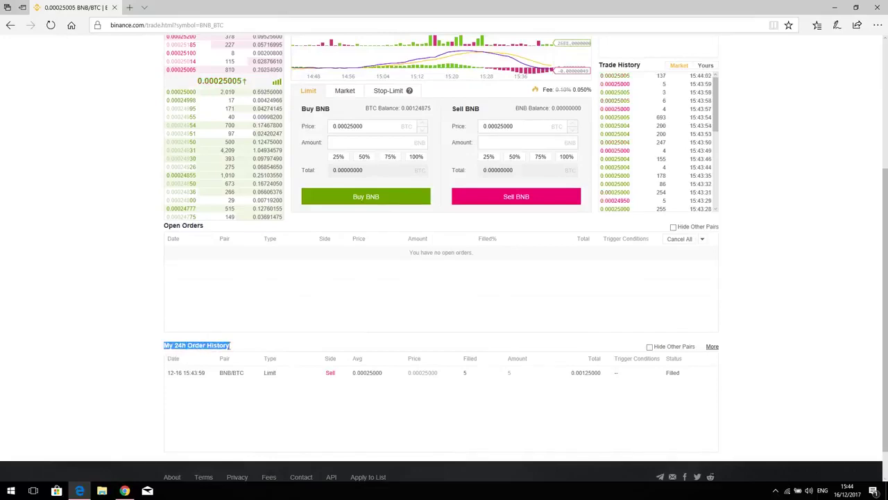
{"action": "left_click", "coordinate": [245, 298]}
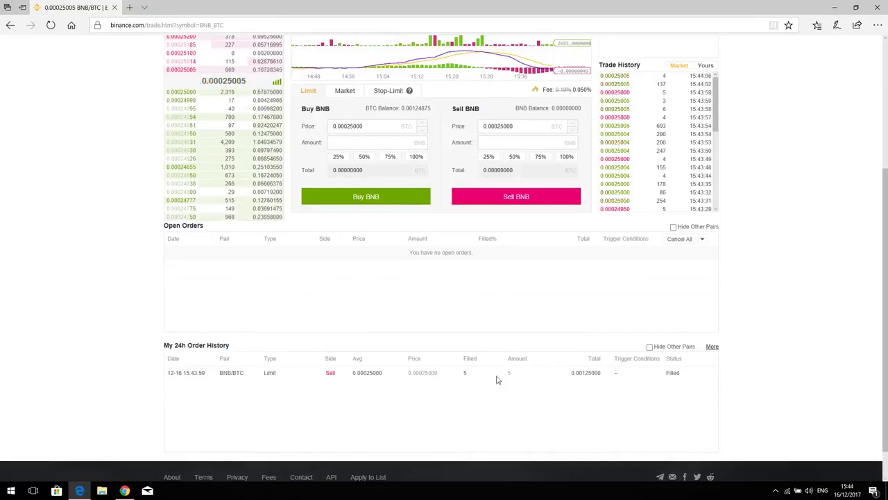
{"action": "left_click_drag", "start_coordinate": [684, 372], "coordinate": [664, 373]}
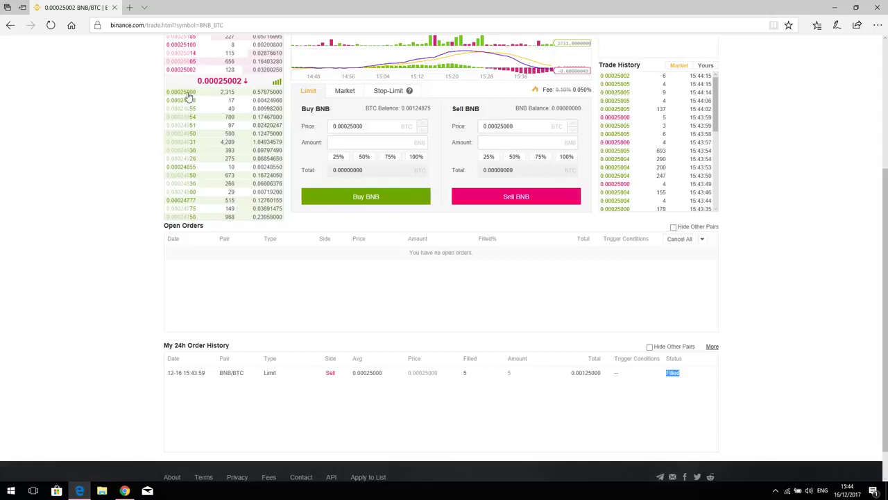
{"action": "left_click", "coordinate": [186, 73]}
{"action": "left_click", "coordinate": [417, 157]}
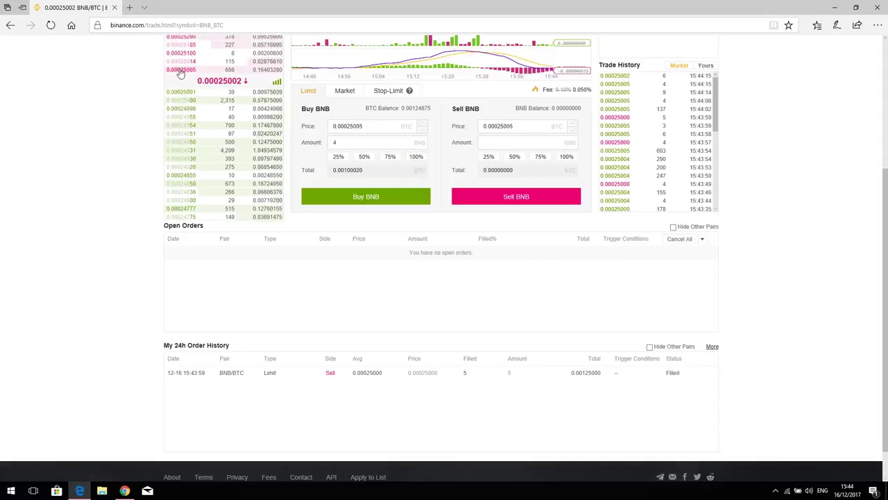
- Change the buy price to 0.00025010 and place the 4 BNB limit buy order
{"action": "scroll", "coordinate": [394, 278], "scroll_direction": "up", "scroll_amount": 3}
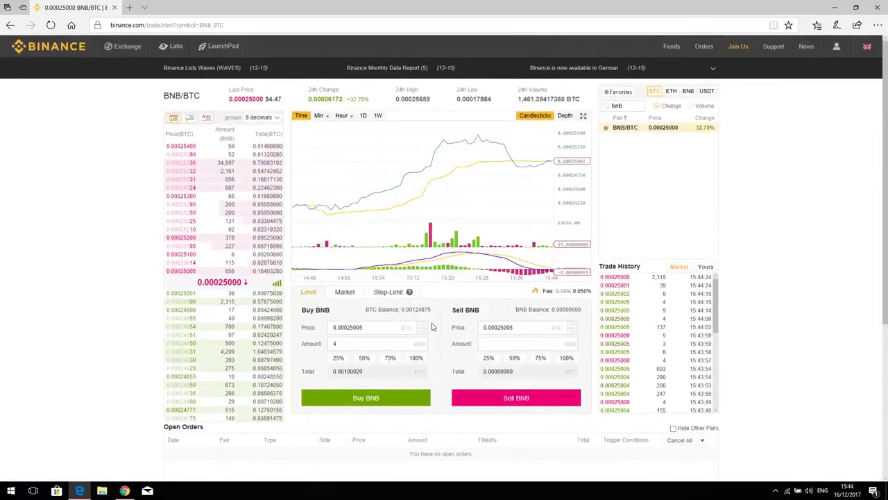
{"action": "double_click", "coordinate": [414, 310]}
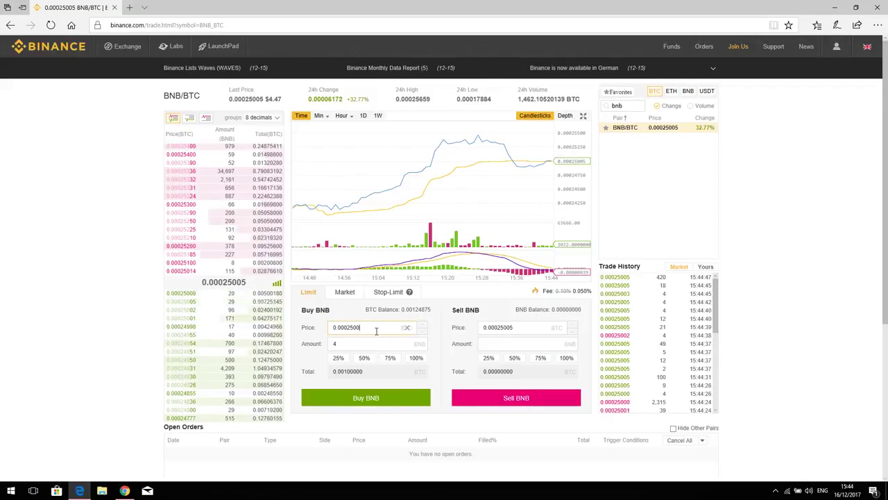
{"action": "type", "text": "10"}
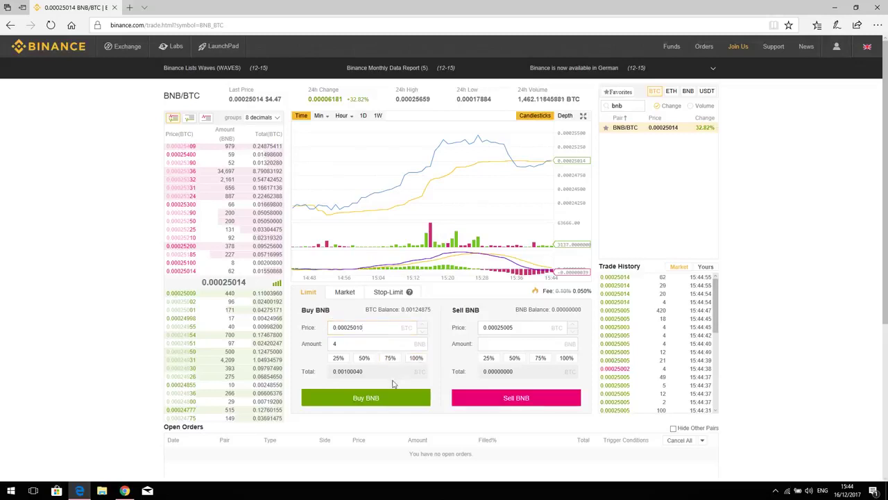
{"action": "left_click", "coordinate": [370, 403]}
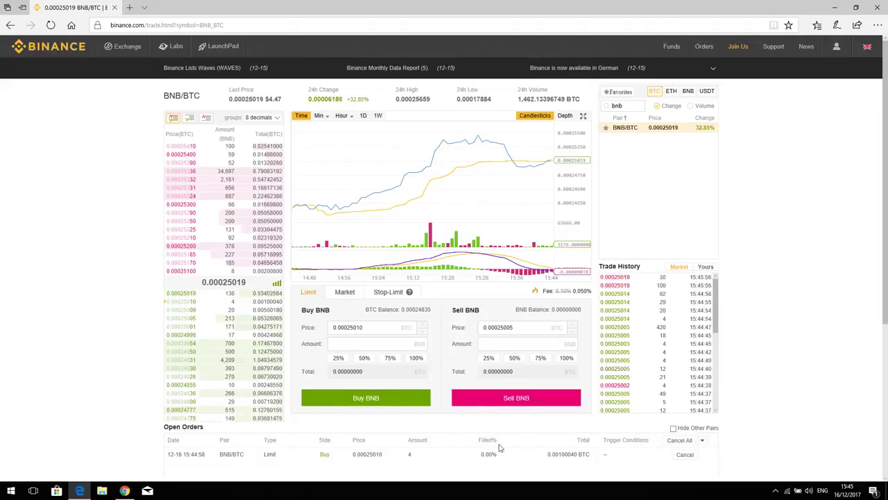
- Cancel the open 4 BNB buy at 0.00025010 and confirm it appears as Canceled in history
{"action": "scroll", "coordinate": [546, 424], "scroll_direction": "down", "scroll_amount": 3}
{"action": "left_click_drag", "start_coordinate": [162, 261], "coordinate": [705, 254]}
{"action": "left_click", "coordinate": [730, 258]}
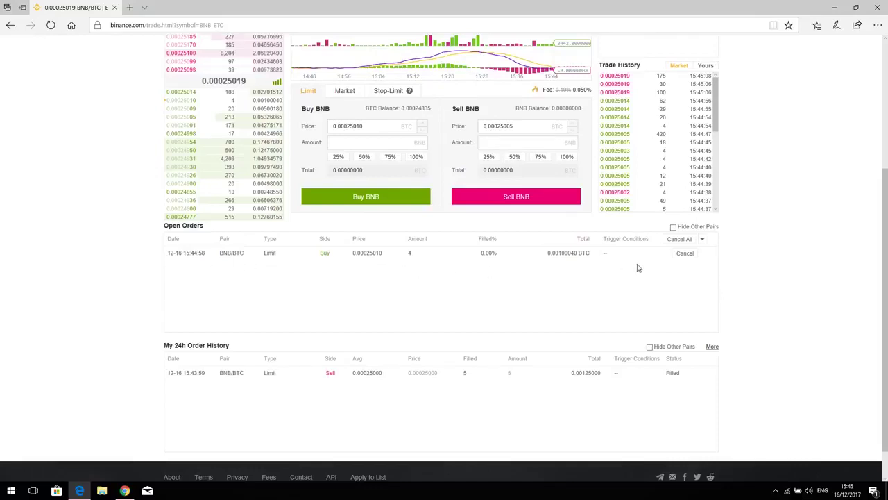
{"action": "scroll", "coordinate": [324, 311], "scroll_direction": "up", "scroll_amount": 1}
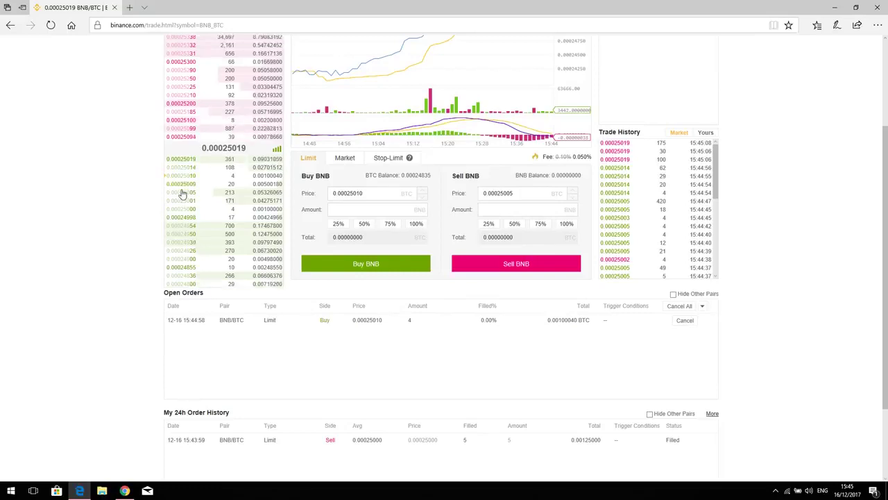
{"action": "left_click", "coordinate": [684, 322]}
{"action": "scroll", "coordinate": [687, 347], "scroll_direction": "down", "scroll_amount": 2}
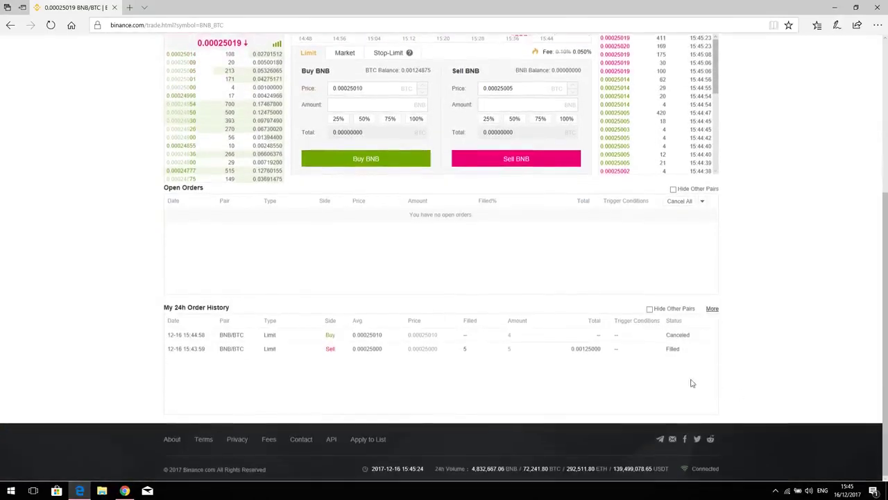
{"action": "left_click_drag", "start_coordinate": [174, 337], "coordinate": [688, 340]}
{"action": "left_click", "coordinate": [710, 340]}
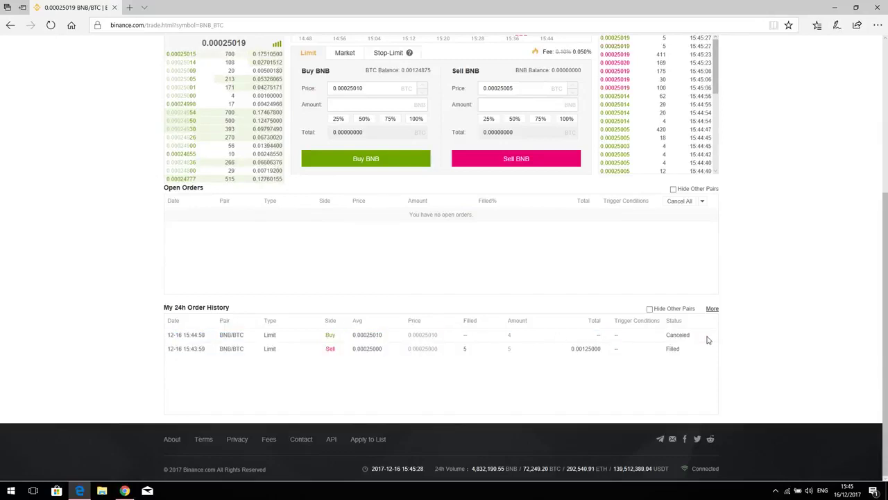
{"action": "scroll", "coordinate": [718, 349], "scroll_direction": "up", "scroll_amount": 3}
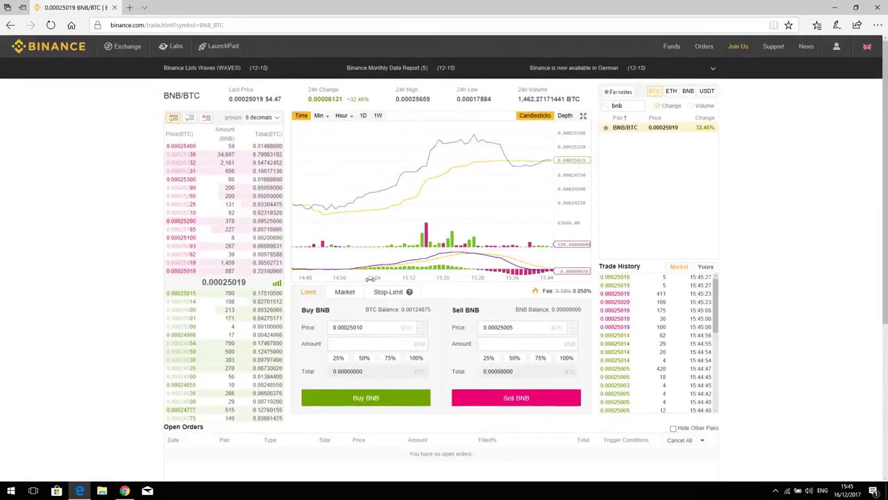
{"action": "left_click", "coordinate": [182, 271]}
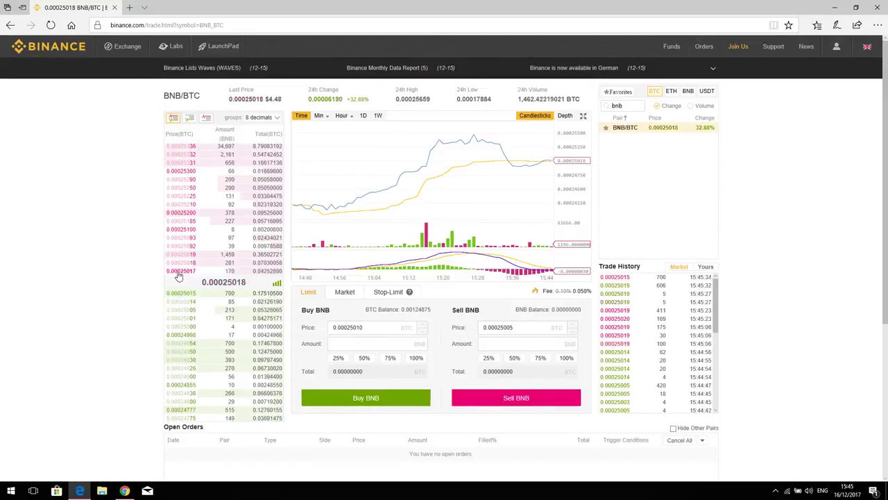
{"action": "left_click", "coordinate": [376, 338]}
{"action": "type", "text": "4"}
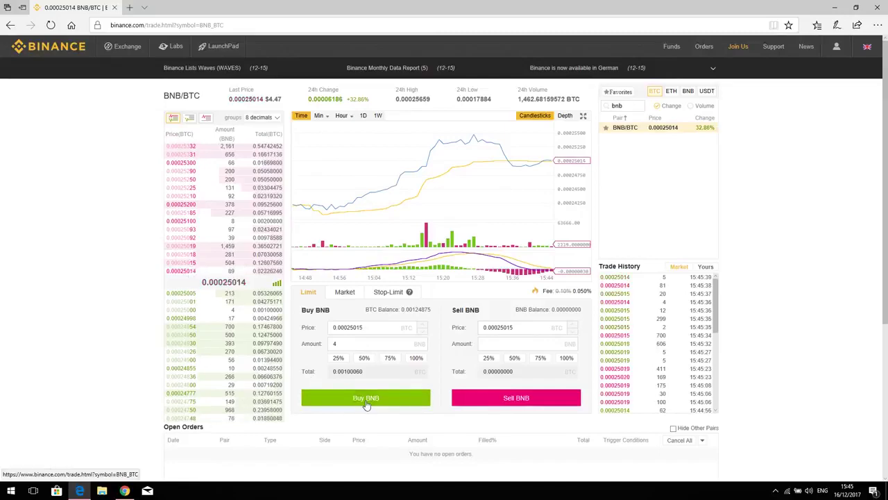
{"action": "left_click", "coordinate": [366, 399]}
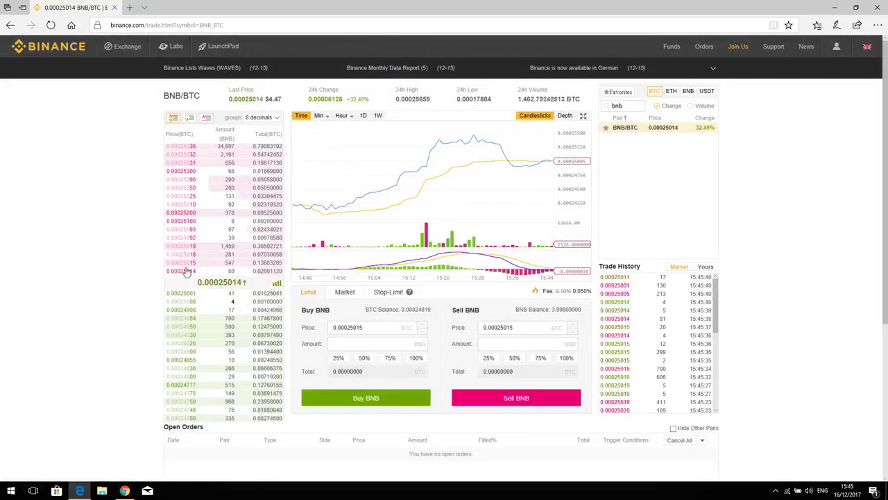
{"action": "scroll", "coordinate": [186, 272], "scroll_direction": "down", "scroll_amount": 3}
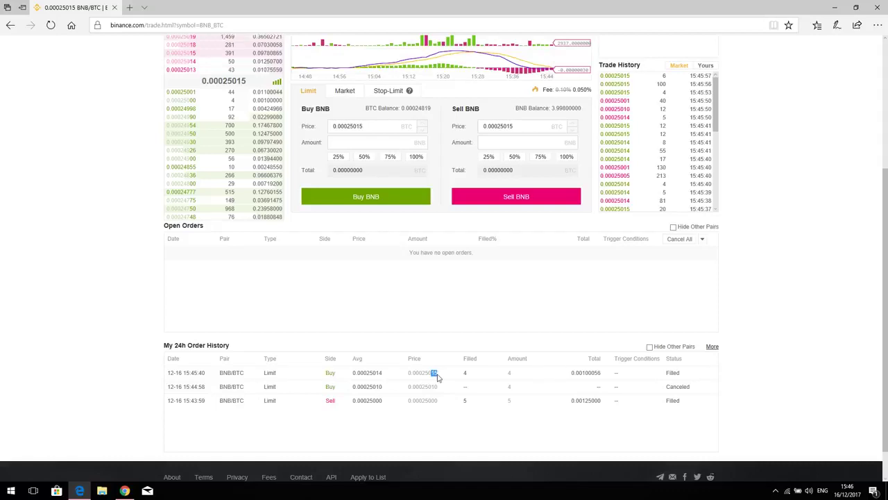
{"action": "left_click", "coordinate": [380, 374]}
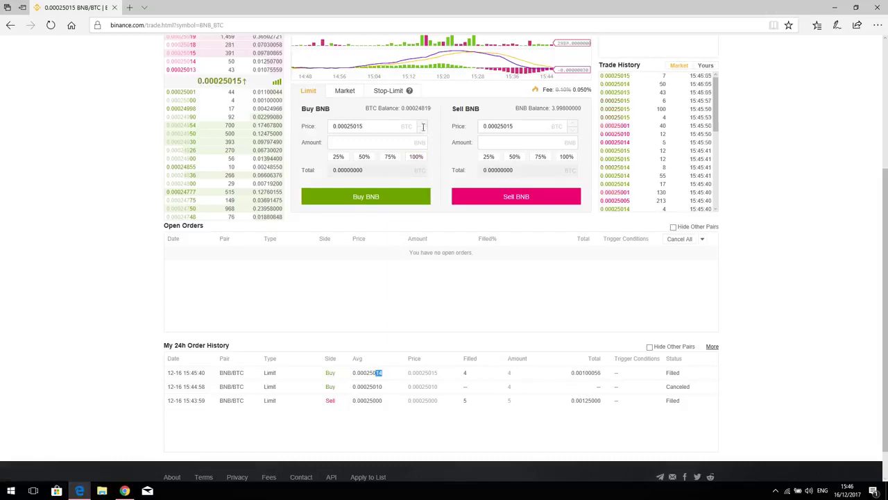
{"action": "left_click_drag", "start_coordinate": [415, 108], "coordinate": [435, 109]}
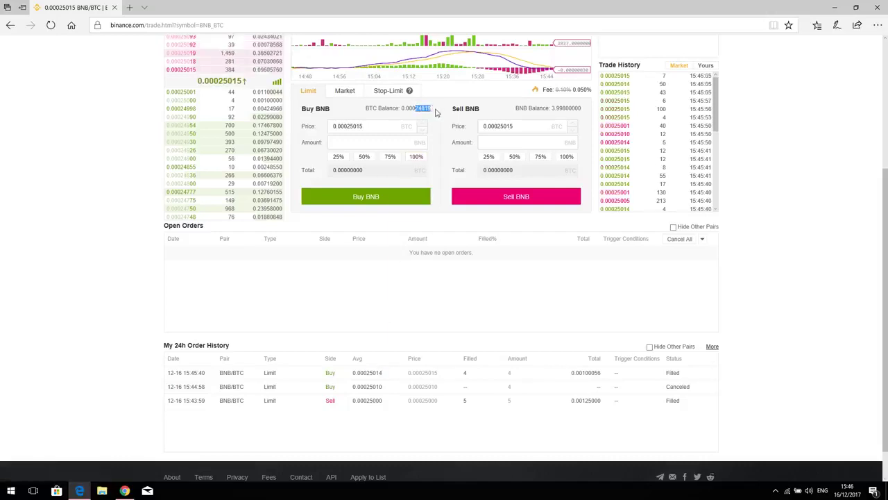
{"action": "left_click", "coordinate": [417, 156]}
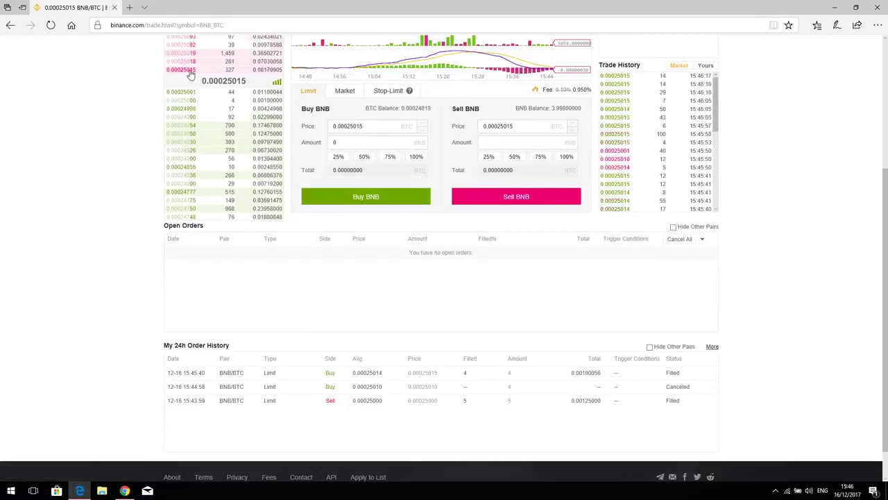
{"action": "scroll", "coordinate": [171, 109], "scroll_direction": "up", "scroll_amount": 1}
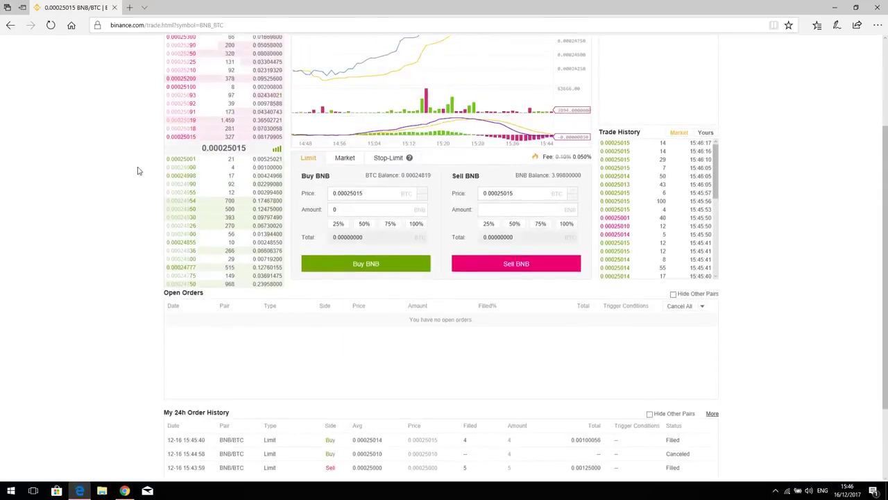
{"action": "scroll", "coordinate": [163, 154], "scroll_direction": "up", "scroll_amount": 2}
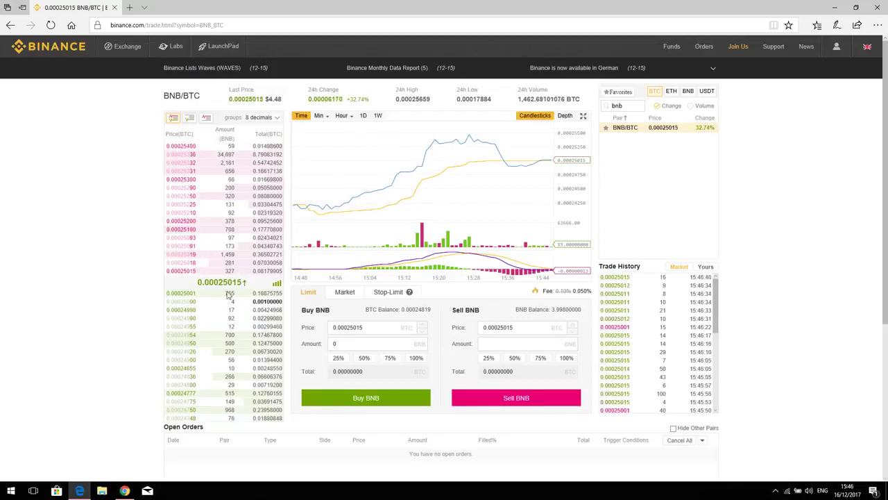
{"action": "scroll", "coordinate": [426, 452], "scroll_direction": "down", "scroll_amount": 3}
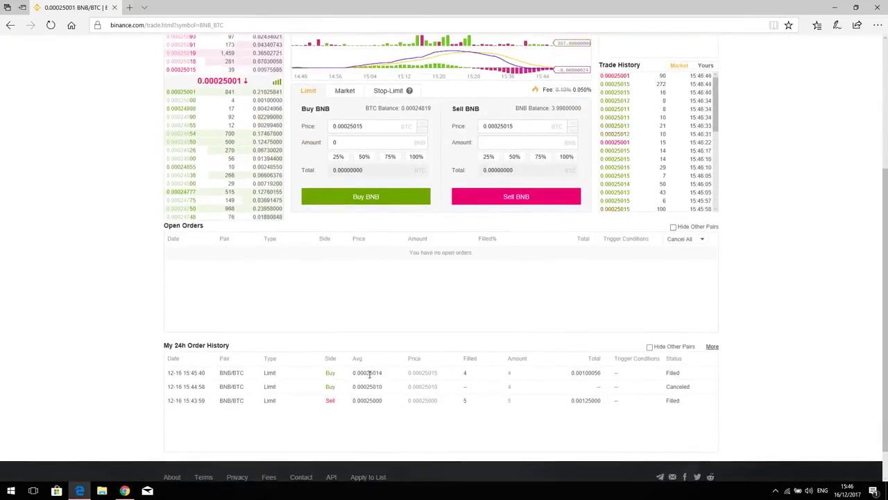
{"action": "left_click_drag", "start_coordinate": [367, 374], "coordinate": [443, 372]}
{"action": "left_click", "coordinate": [422, 373]}
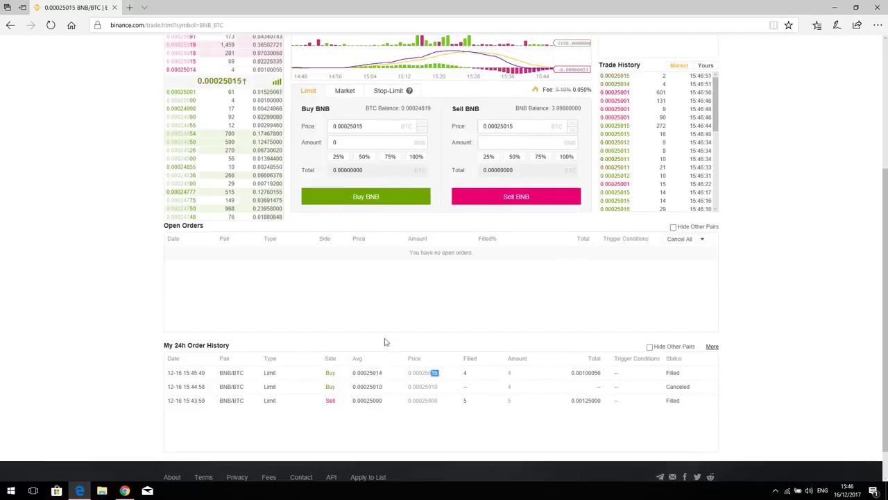
{"action": "left_click", "coordinate": [381, 374]}
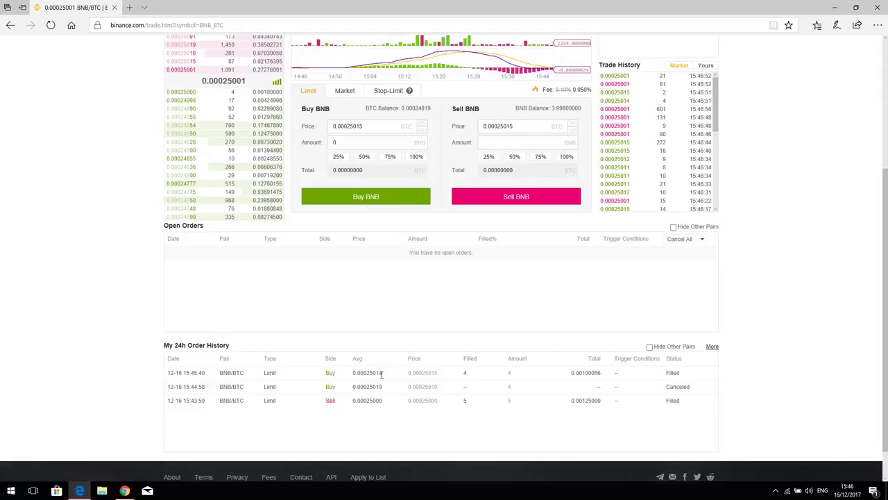
{"action": "left_click_drag", "start_coordinate": [381, 375], "coordinate": [373, 375]}
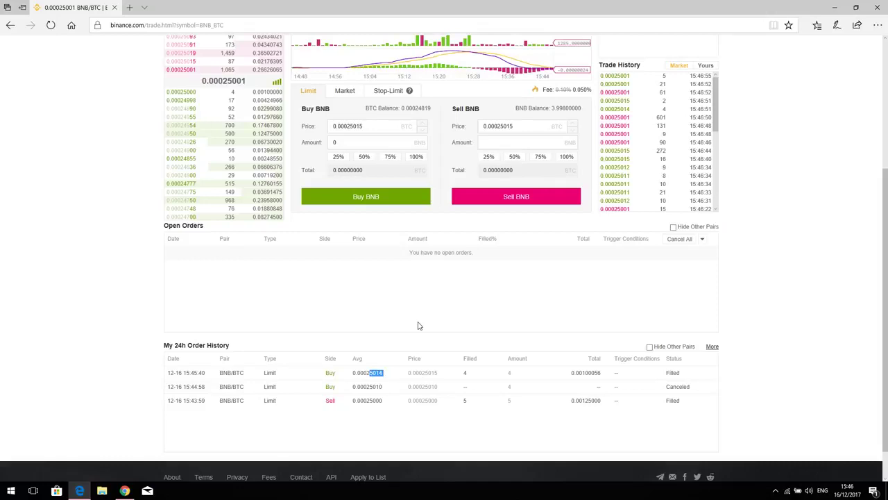
{"action": "key", "text": "XF86Calculator"}
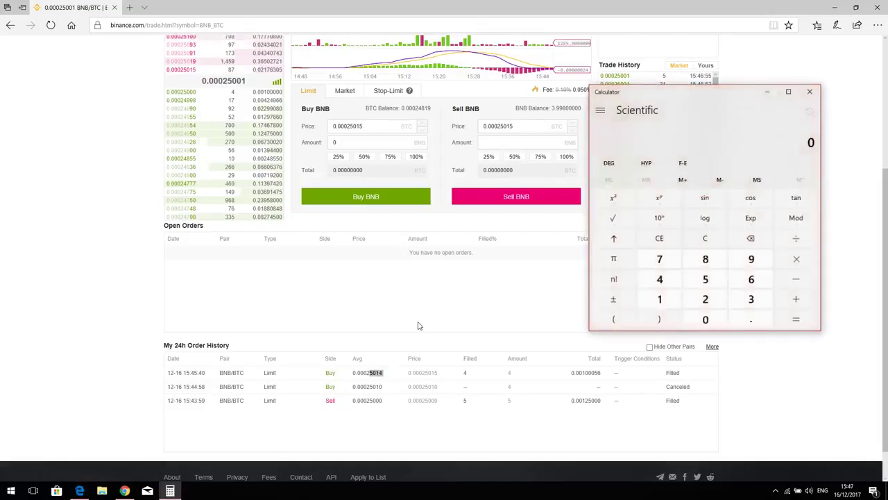
{"action": "type", "text": "250"}
{"action": "type", "text": "000"}
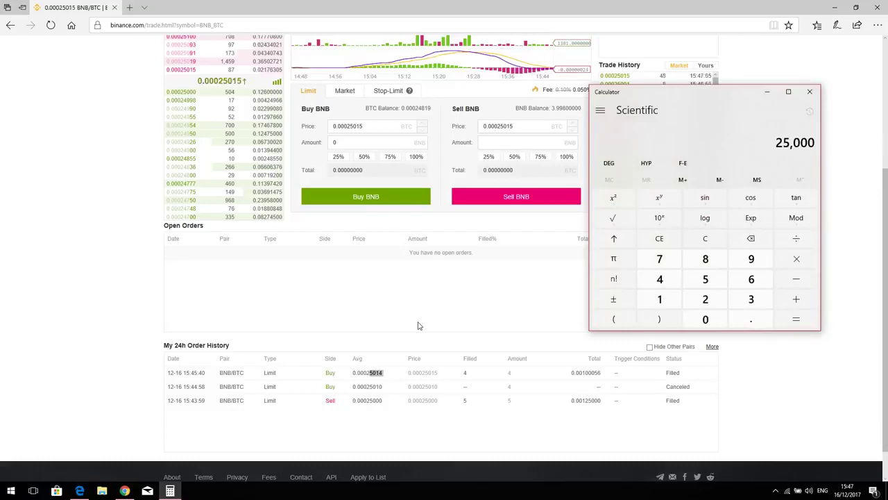
{"action": "type", "text": "-24"}
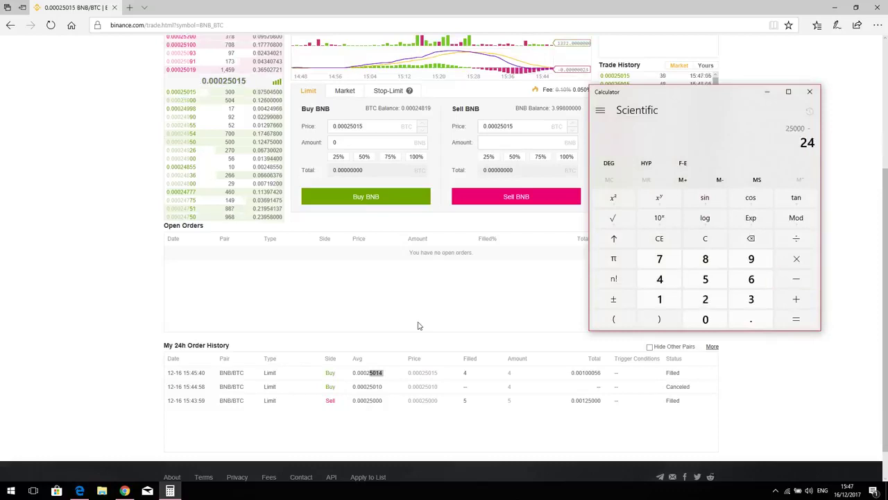
{"action": "type", "text": "000"}
{"action": "key", "text": "Return"}
{"action": "type", "text": "24000"}
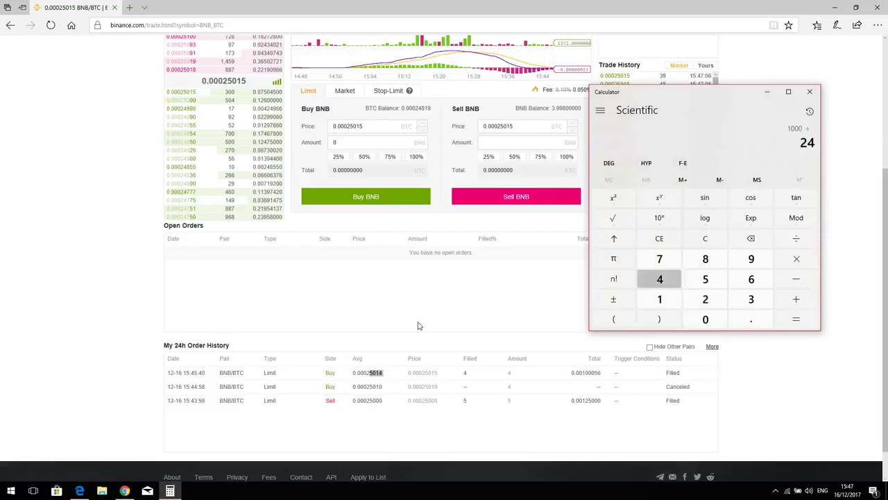
{"action": "key", "text": "Return"}
{"action": "type", "text": "100"}
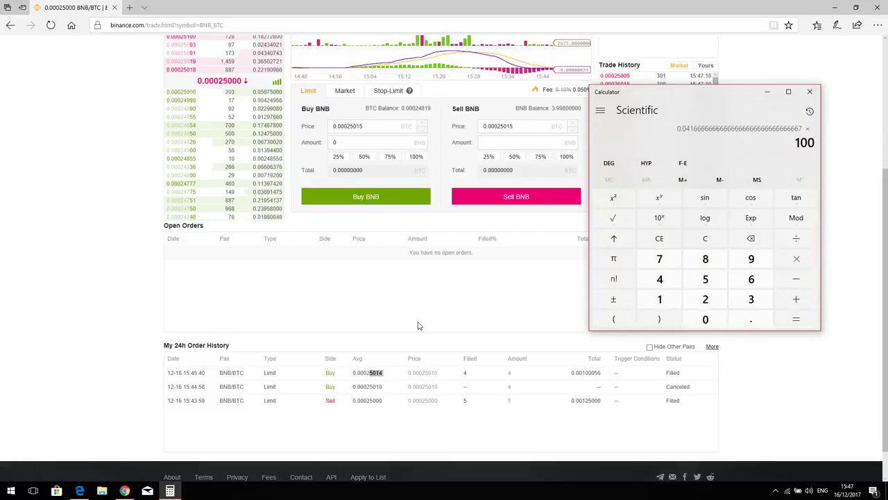
{"action": "key", "text": "Return"}
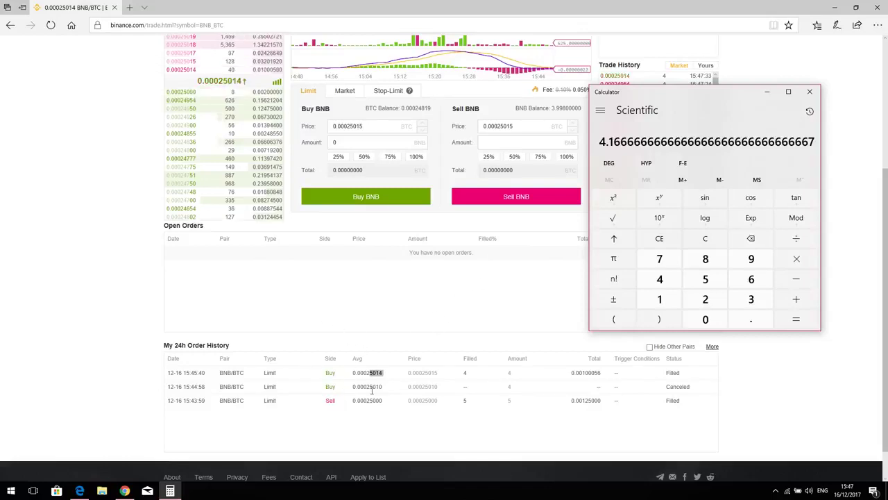
{"action": "left_click_drag", "start_coordinate": [382, 374], "coordinate": [352, 375]}
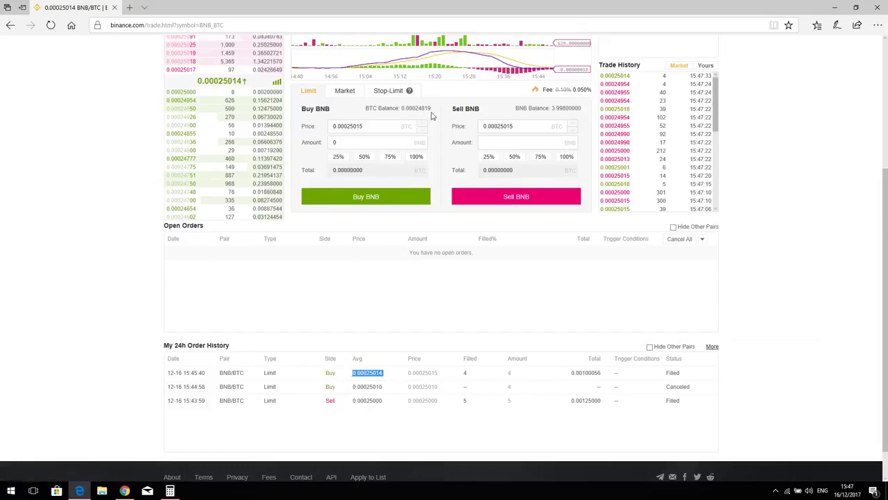
- Highlight the 0.00024819 BTC available balance on the BNB/BTC trade page
{"action": "left_click_drag", "start_coordinate": [434, 114], "coordinate": [401, 115]}
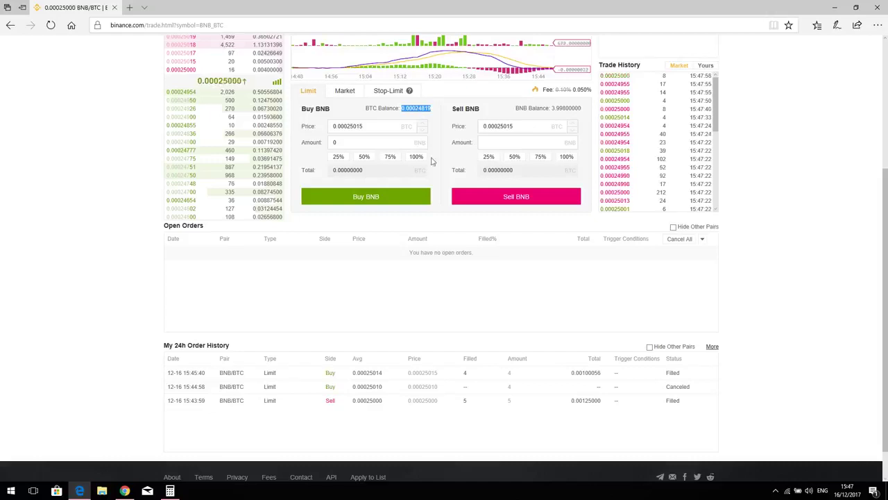
{"action": "scroll", "coordinate": [479, 389], "scroll_direction": "up", "scroll_amount": 2}
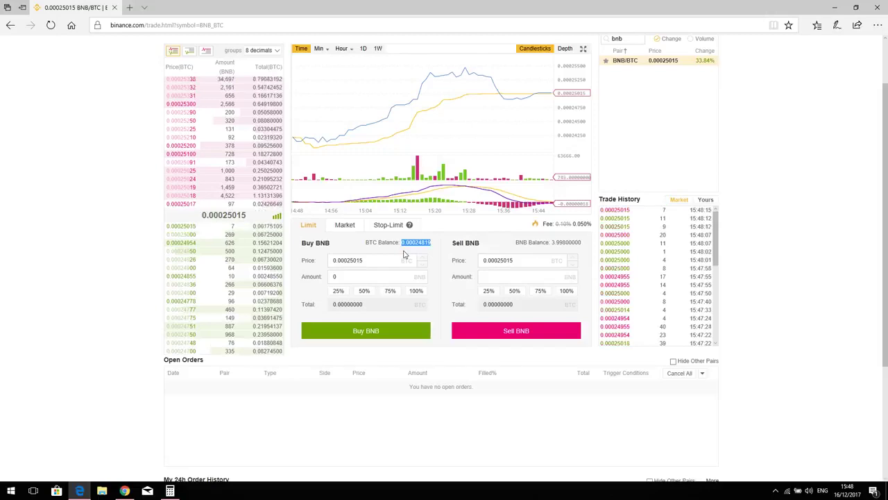
{"action": "scroll", "coordinate": [404, 255], "scroll_direction": "up", "scroll_amount": 2}
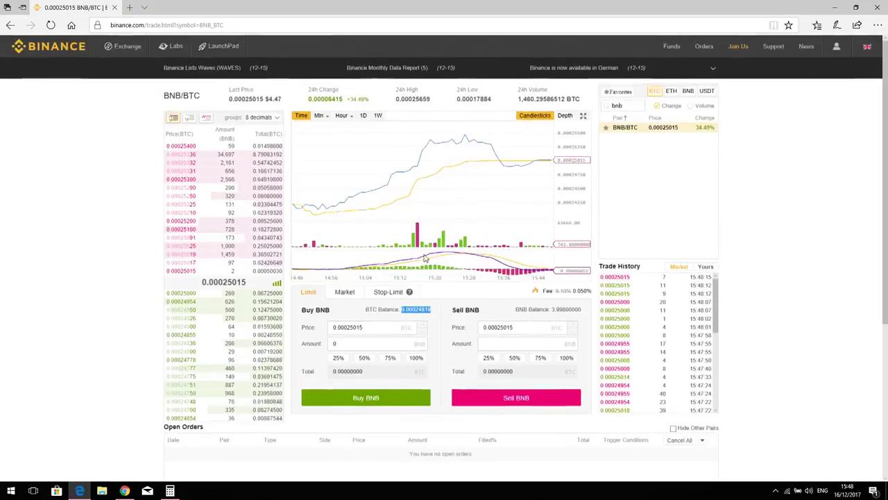
{"action": "left_click", "coordinate": [453, 313]}
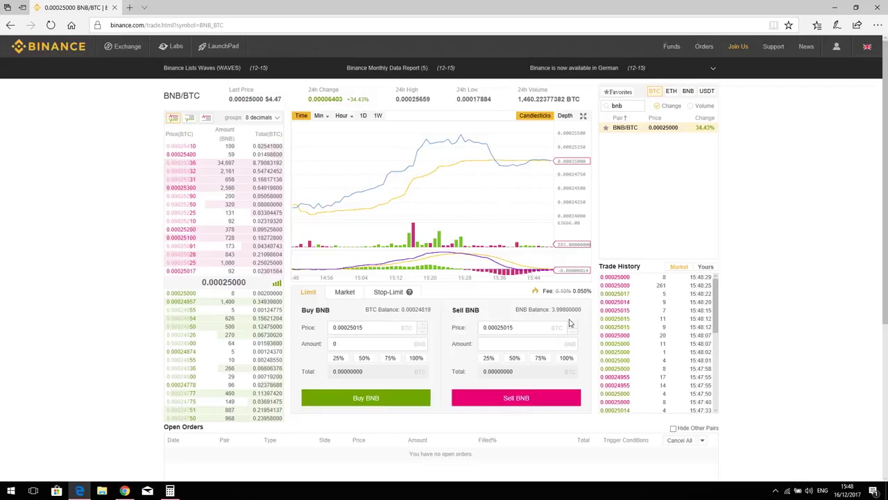
{"action": "left_click_drag", "start_coordinate": [365, 310], "coordinate": [398, 314]}
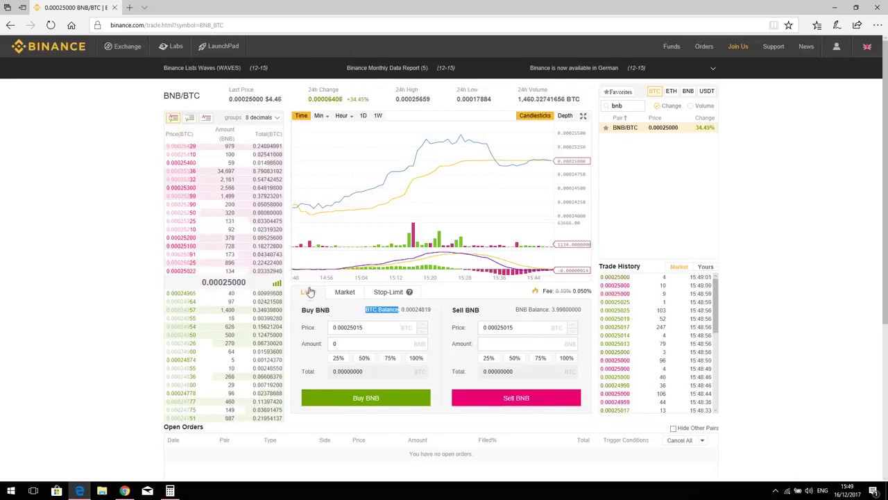
- Switch the BNB/BTC forms to Market orders, leaving the amount empty, and select the 'bnb' search text
{"action": "left_click", "coordinate": [347, 293]}
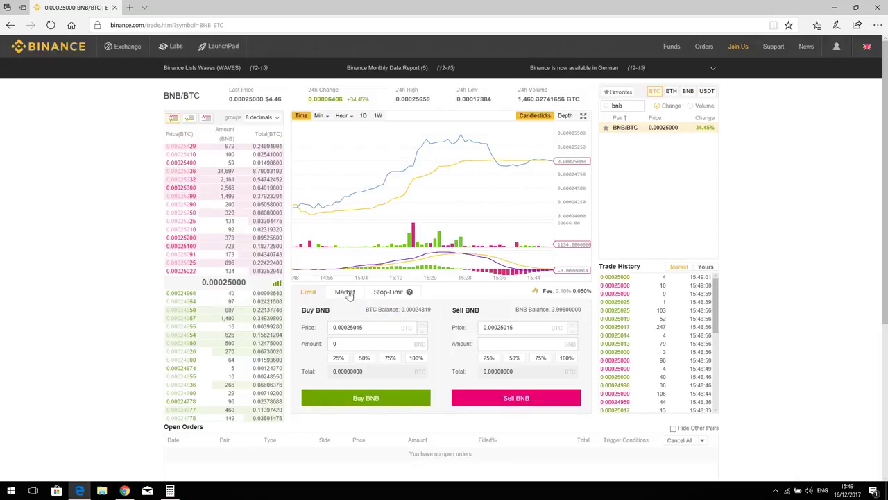
{"action": "left_click", "coordinate": [349, 345]}
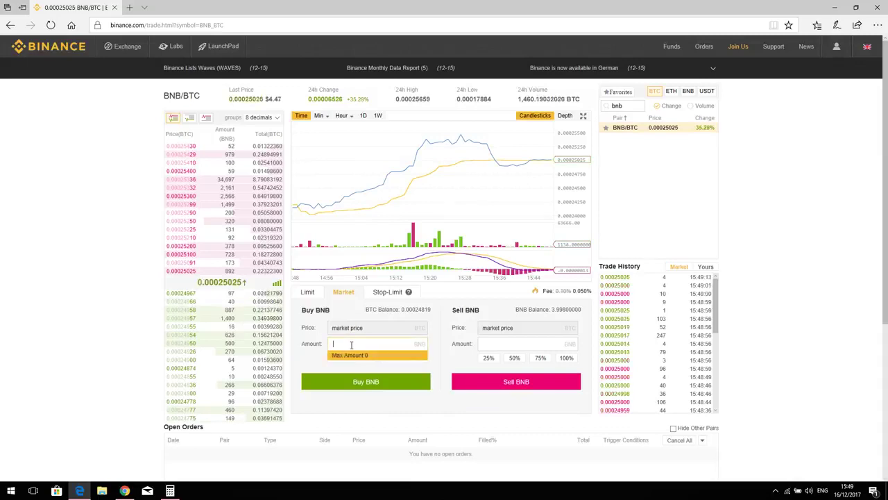
{"action": "type", "text": "200"}
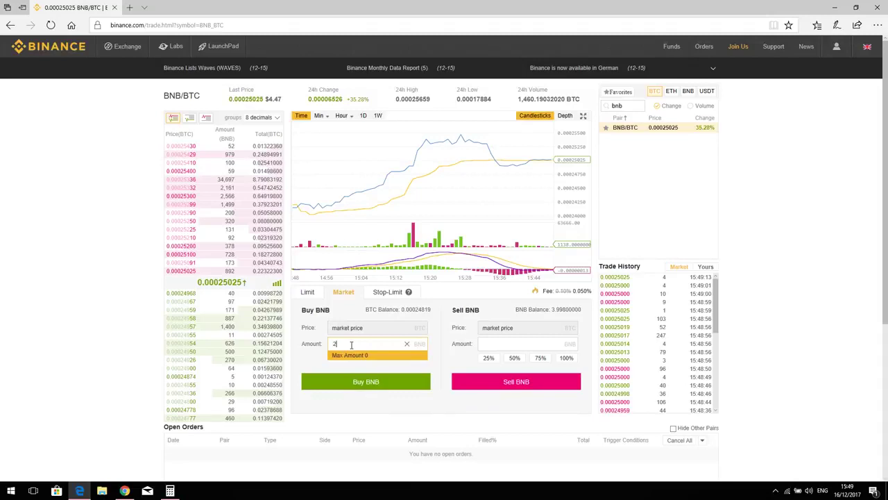
{"action": "key", "text": "BackSpace"}
{"action": "key", "text": "BackSpace"}
{"action": "key", "text": "BackSpace"}
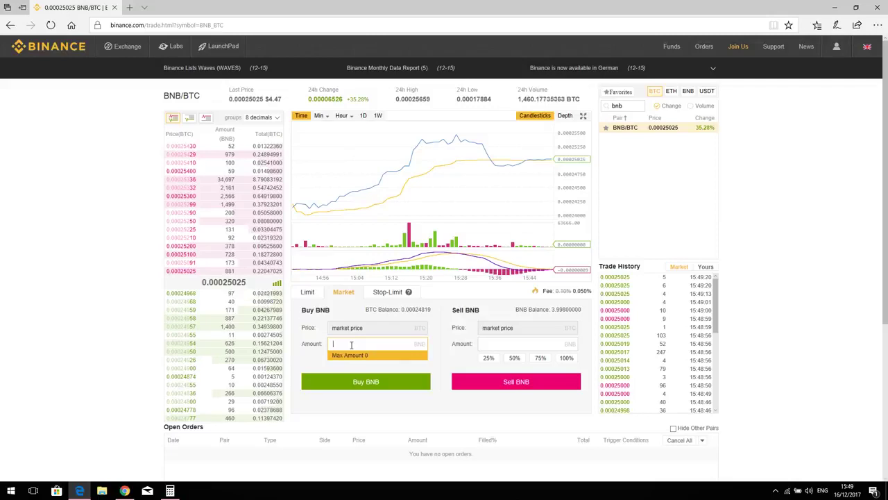
{"action": "double_click", "coordinate": [639, 108]}
- Search 'dash', open the DASH/BTC market, and show 15-minute candles
{"action": "type", "text": "dash"}
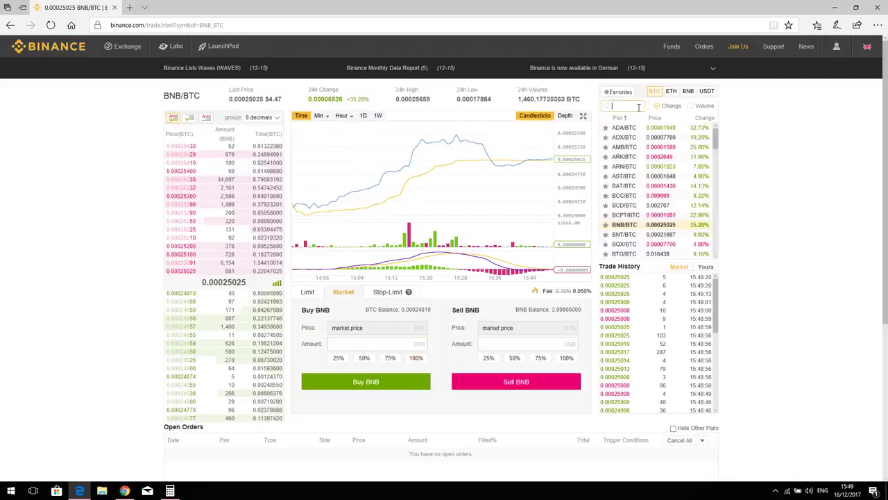
{"action": "left_click", "coordinate": [619, 131]}
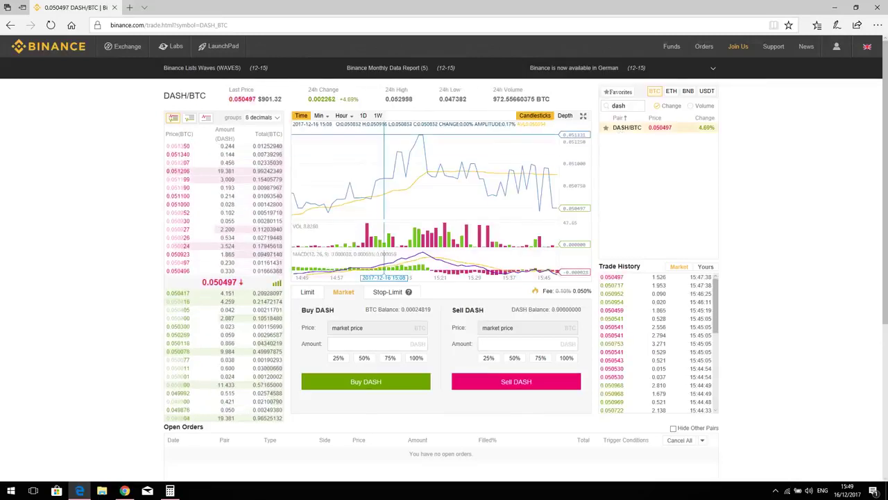
{"action": "left_click", "coordinate": [319, 115]}
{"action": "left_click", "coordinate": [325, 152]}
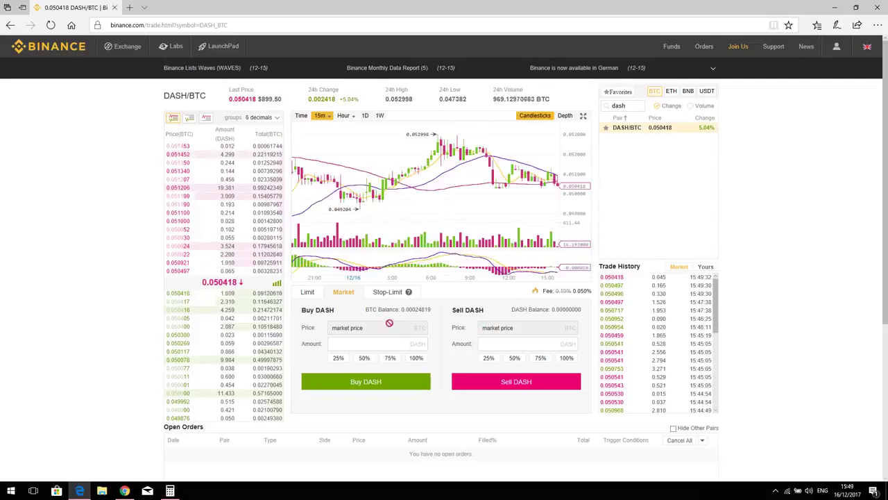
- Enter 1000 DASH as the market buy amount
{"action": "left_click", "coordinate": [359, 340]}
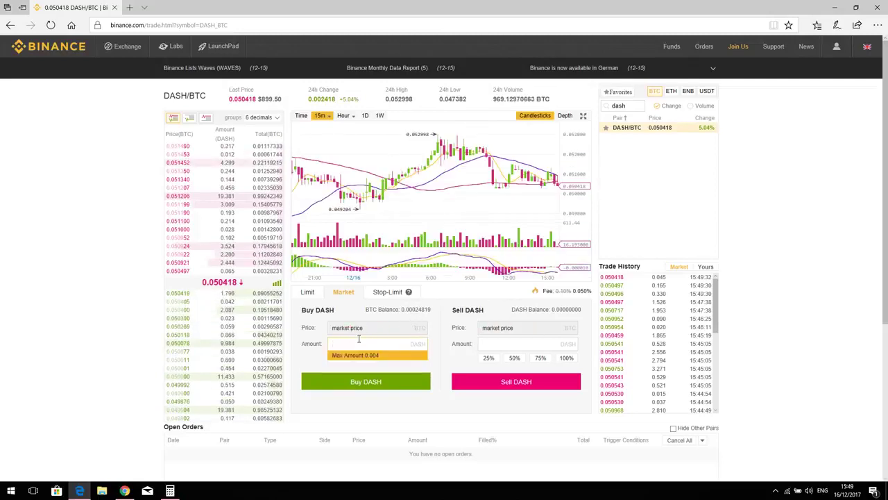
{"action": "type", "text": "1000"}
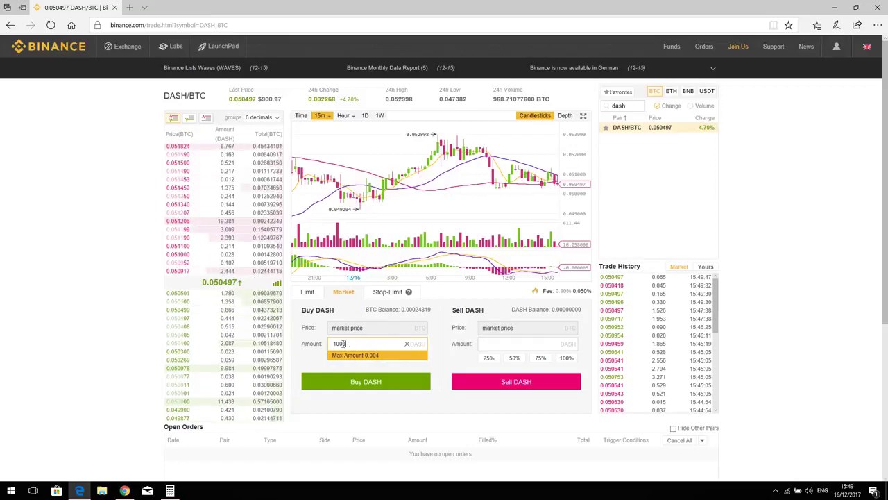
{"action": "left_click", "coordinate": [308, 355]}
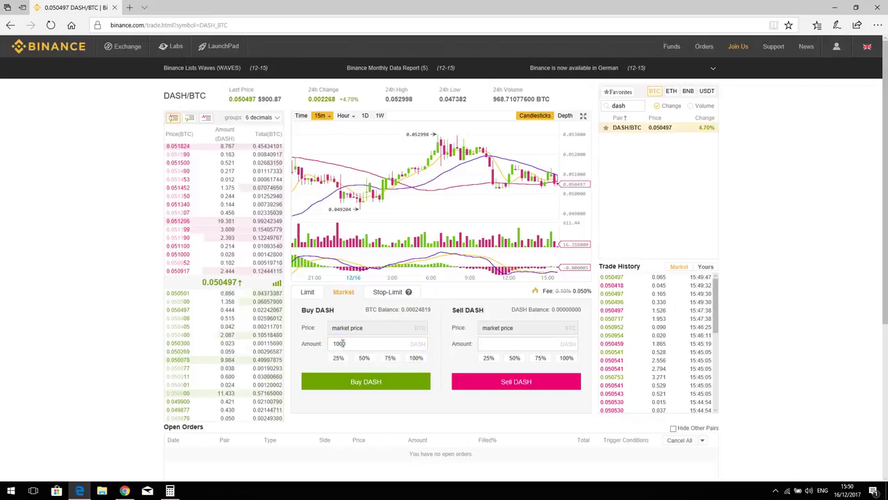
{"action": "left_click_drag", "start_coordinate": [337, 344], "coordinate": [355, 349]}
{"action": "left_click", "coordinate": [355, 347]}
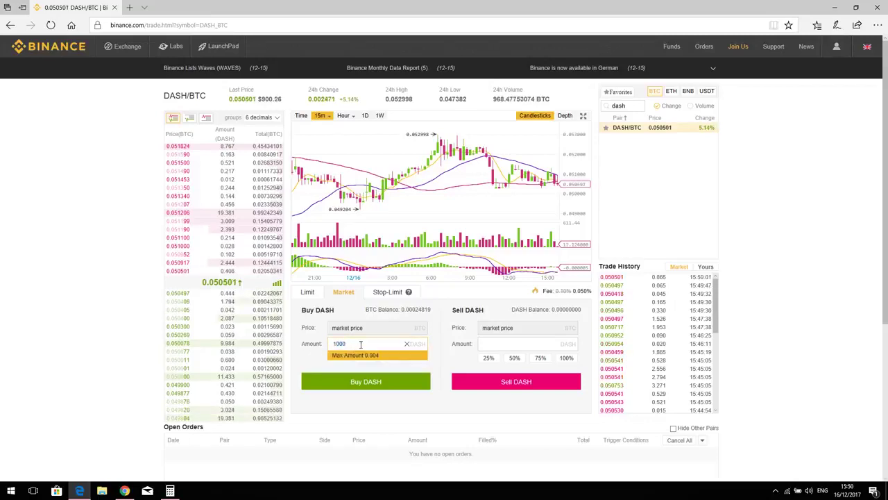
{"action": "left_click", "coordinate": [319, 354]}
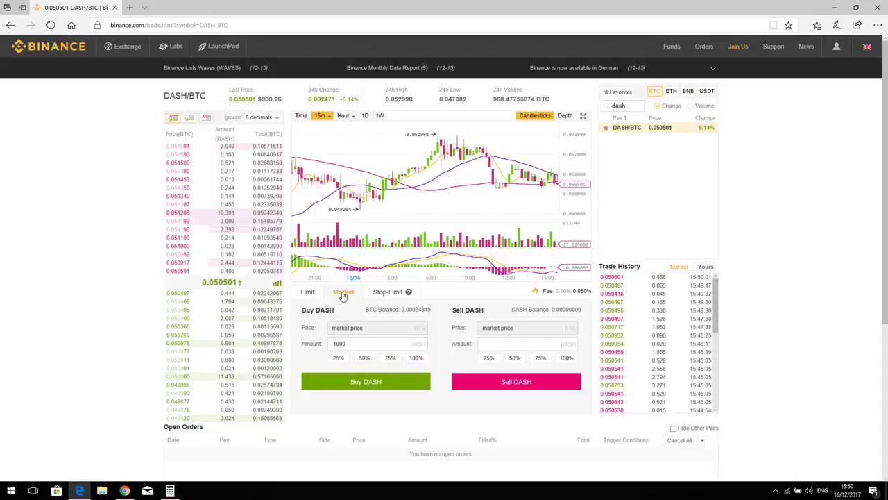
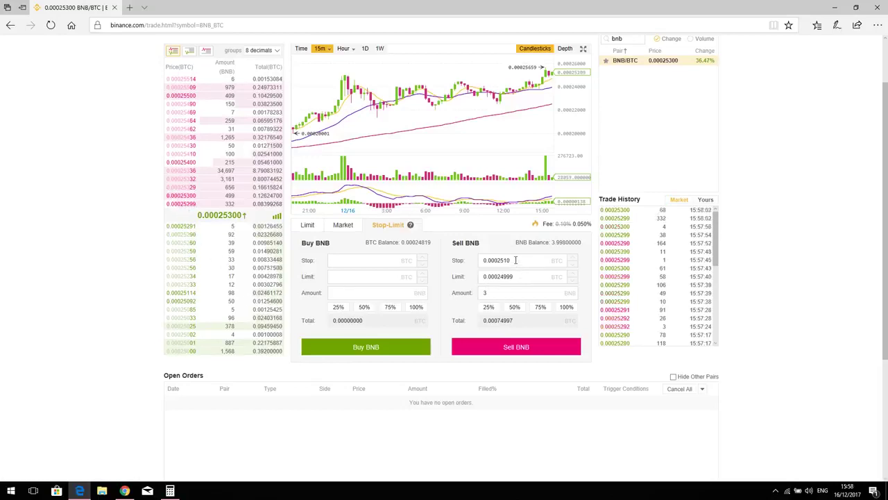
- Change the stop price to 0.000252 and the limit to 0.00025 BTC, keeping the amount at 3 BNB
{"action": "left_click_drag", "start_coordinate": [516, 261], "coordinate": [500, 276]}
{"action": "type", "text": "2"}
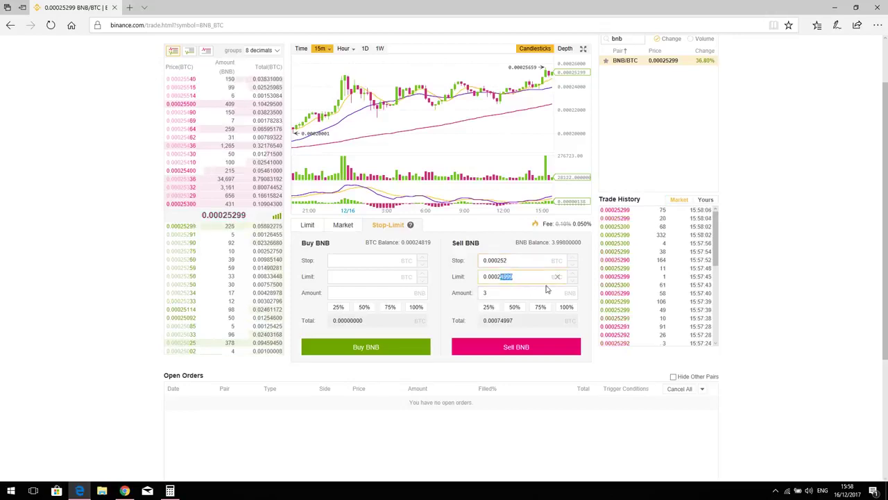
{"action": "type", "text": "5"}
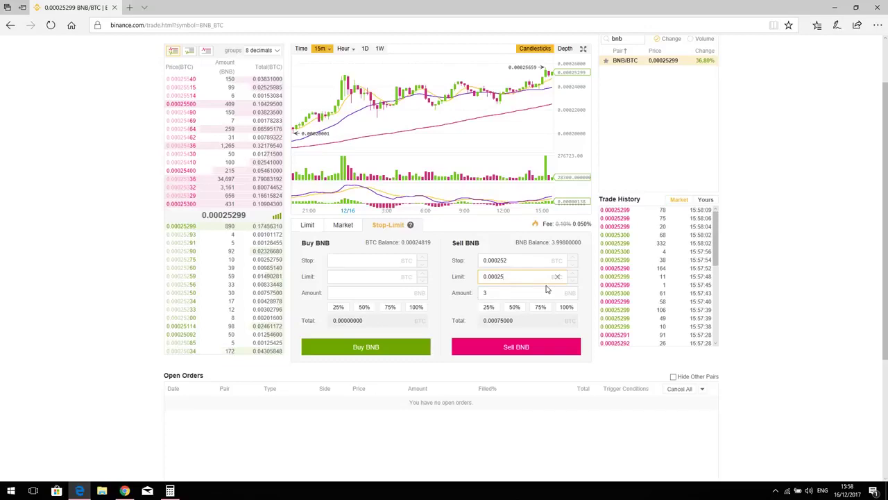
{"action": "type", "text": "000"}
{"action": "left_click_drag", "start_coordinate": [497, 278], "coordinate": [509, 271]}
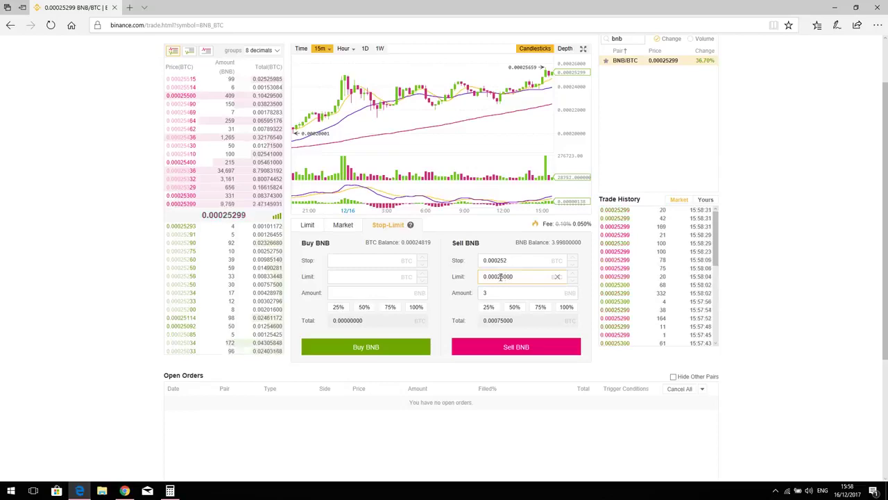
{"action": "left_click_drag", "start_coordinate": [499, 276], "coordinate": [537, 281]}
{"action": "type", "text": "20000"}
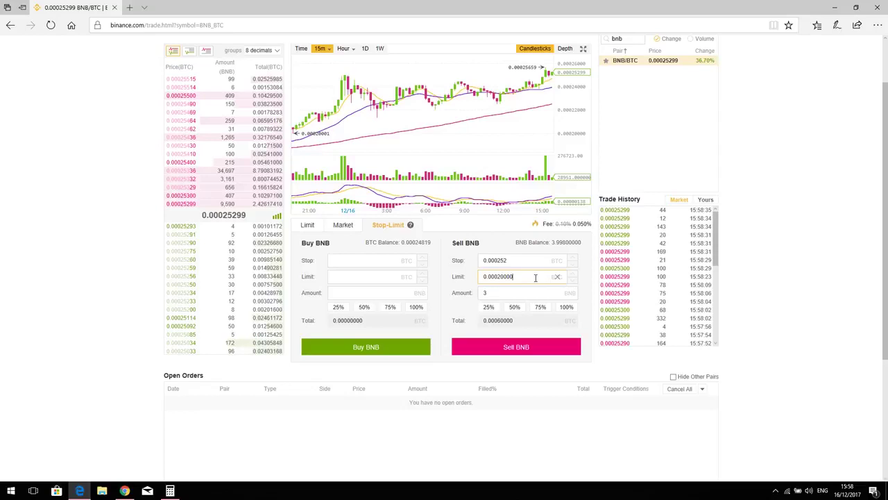
{"action": "key", "text": "BackSpace"}
{"action": "key", "text": "BackSpace"}
{"action": "key", "text": "BackSpace"}
{"action": "key", "text": "BackSpace"}
{"action": "type", "text": "5"}
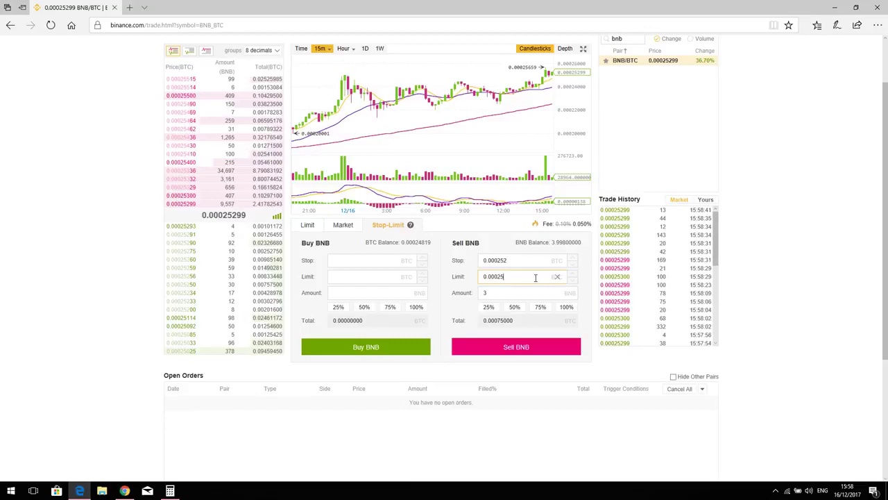
{"action": "type", "text": "000"}
- Submit and confirm the 3 BNB stop-limit sell, which is rejected below the 0.001 total, then resubmit it
{"action": "left_click", "coordinate": [515, 355]}
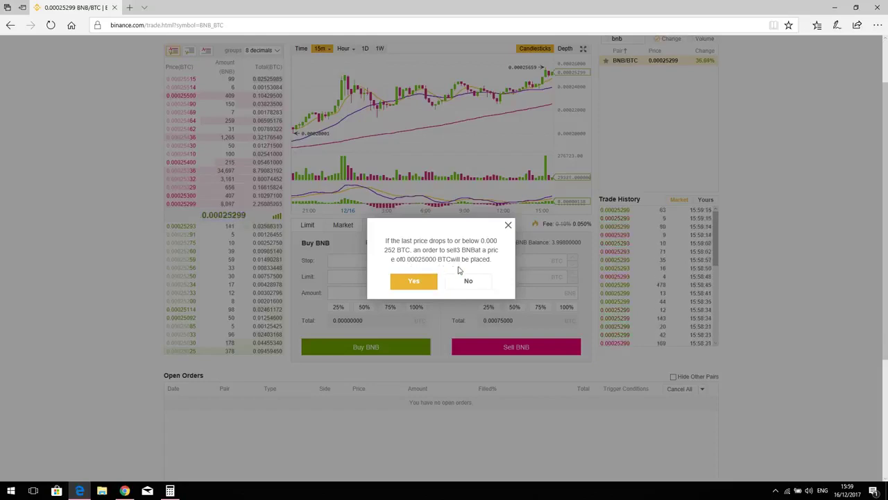
{"action": "left_click", "coordinate": [420, 281]}
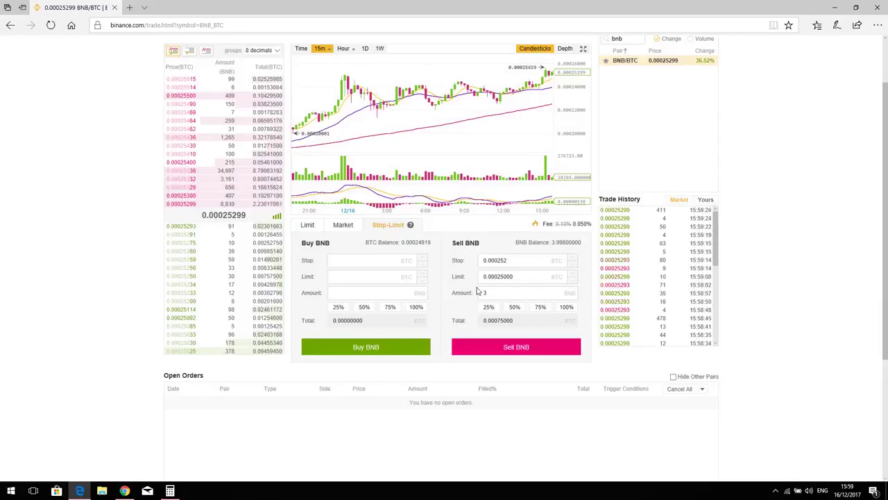
{"action": "left_click", "coordinate": [510, 349]}
- Confirm the sell order again and select the trailing zeros of the limit price
{"action": "left_click", "coordinate": [412, 282]}
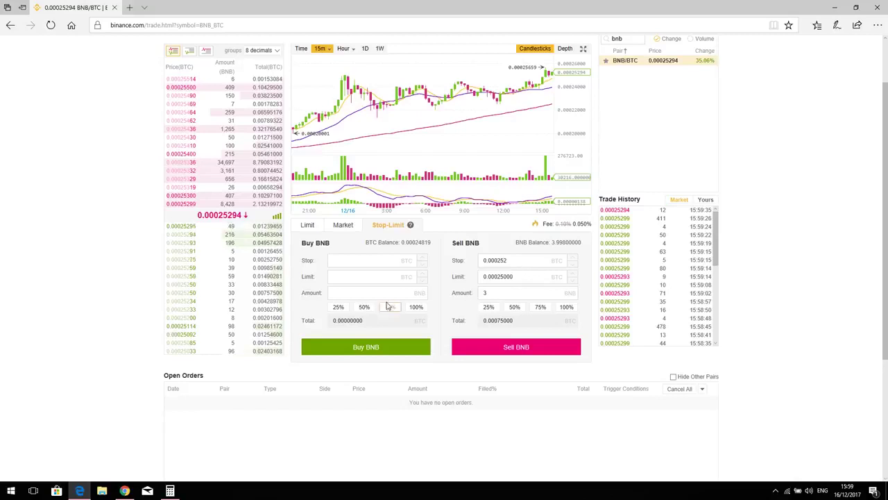
{"action": "left_click", "coordinate": [517, 277]}
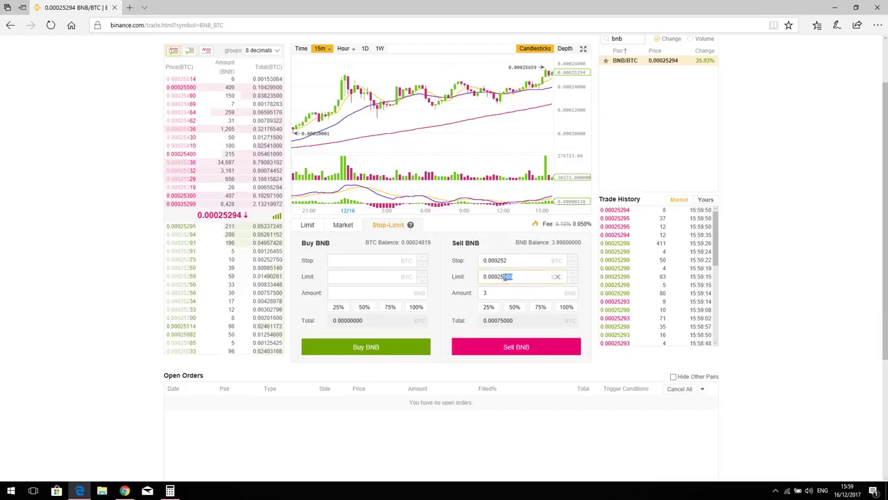
{"action": "left_click_drag", "start_coordinate": [502, 277], "coordinate": [516, 278]}
{"action": "left_click", "coordinate": [516, 277]}
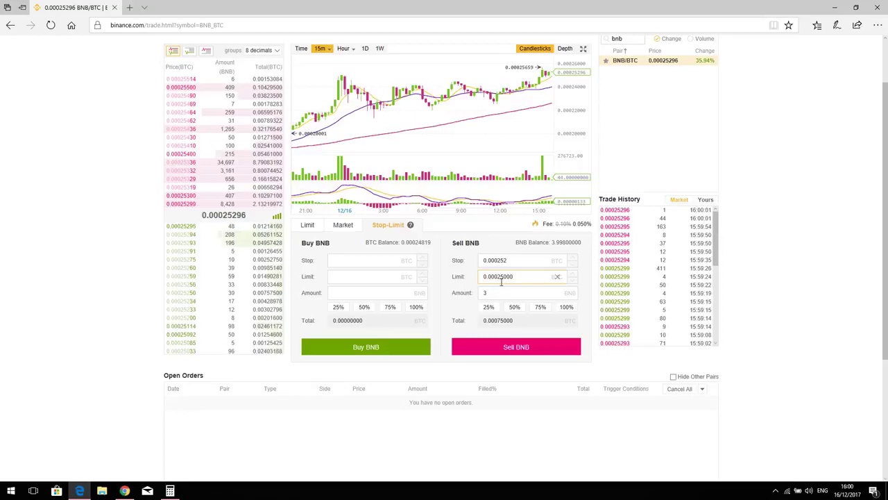
{"action": "left_click_drag", "start_coordinate": [504, 277], "coordinate": [514, 277]}
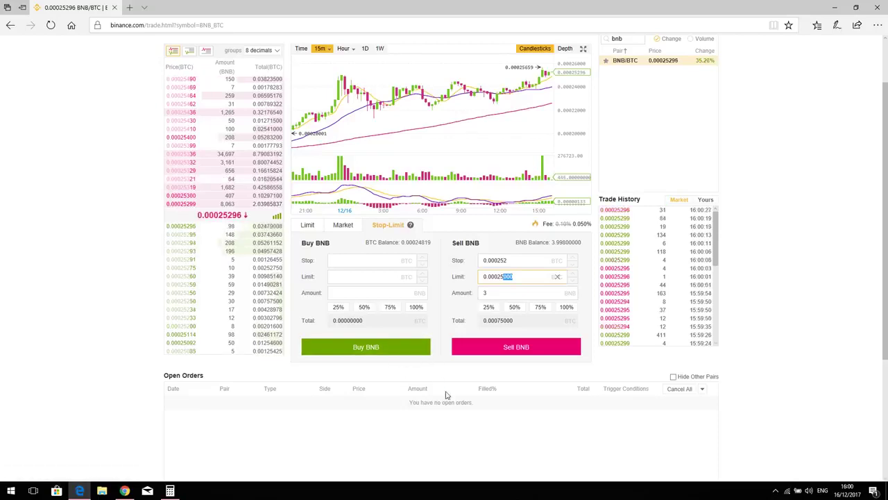
- Highlight the sell and buy order form text, then clear the highlight
{"action": "left_click_drag", "start_coordinate": [458, 239], "coordinate": [591, 322]}
{"action": "left_click_drag", "start_coordinate": [404, 250], "coordinate": [357, 256]}
{"action": "left_click", "coordinate": [358, 254]}
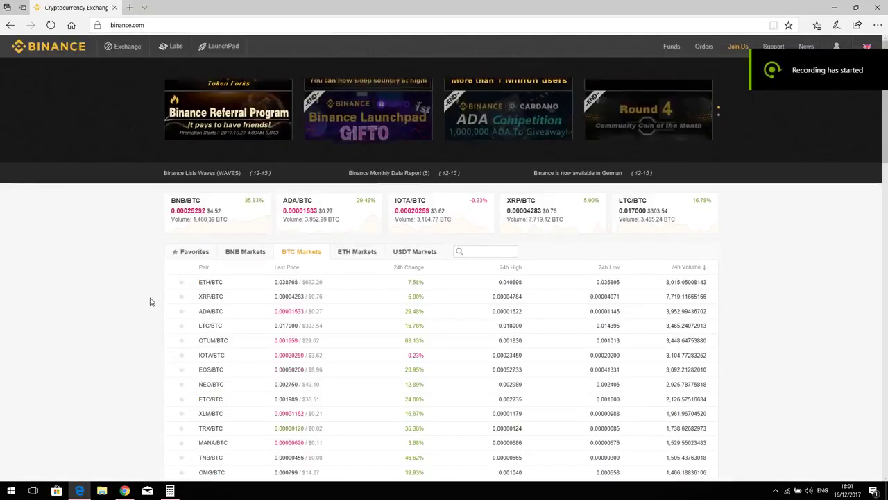
- Open the Advanced trading view for BNB/BTC from the Exchange menu
{"action": "mouse_move", "coordinate": [123, 46]}
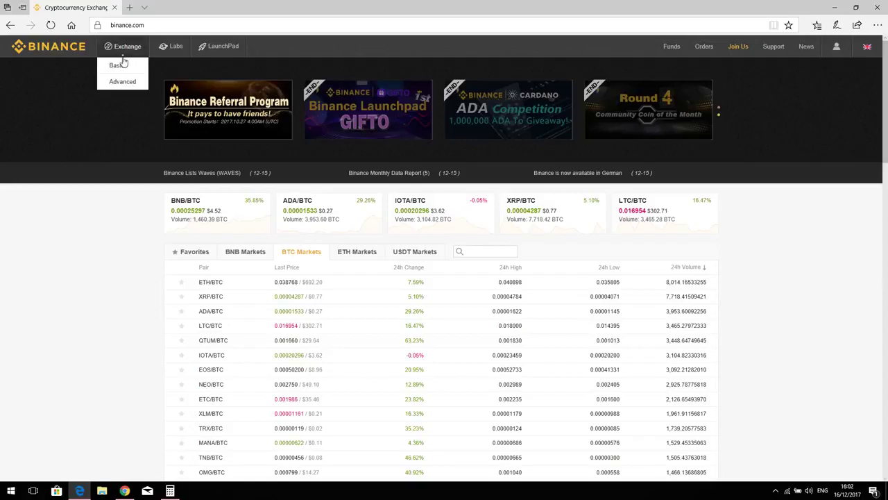
{"action": "left_click", "coordinate": [122, 82]}
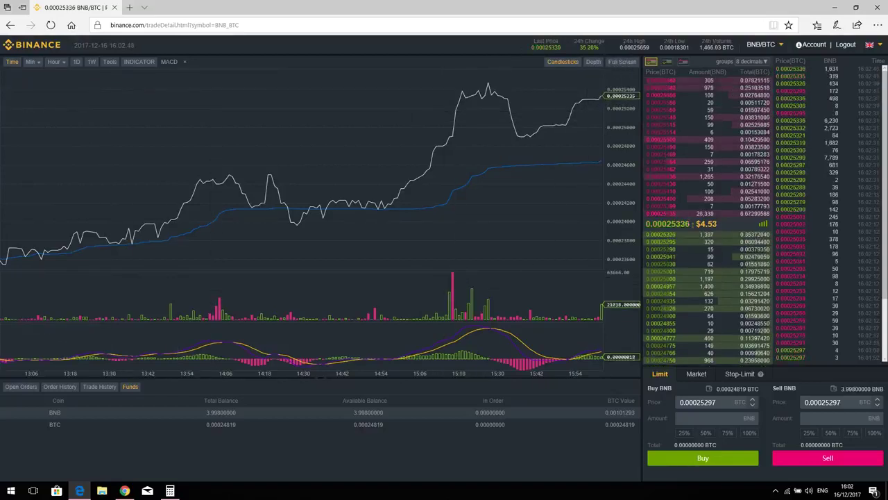
- Toggle the chart full screen and back, then swap MACD for StochRSI and remove it
{"action": "left_click", "coordinate": [625, 62]}
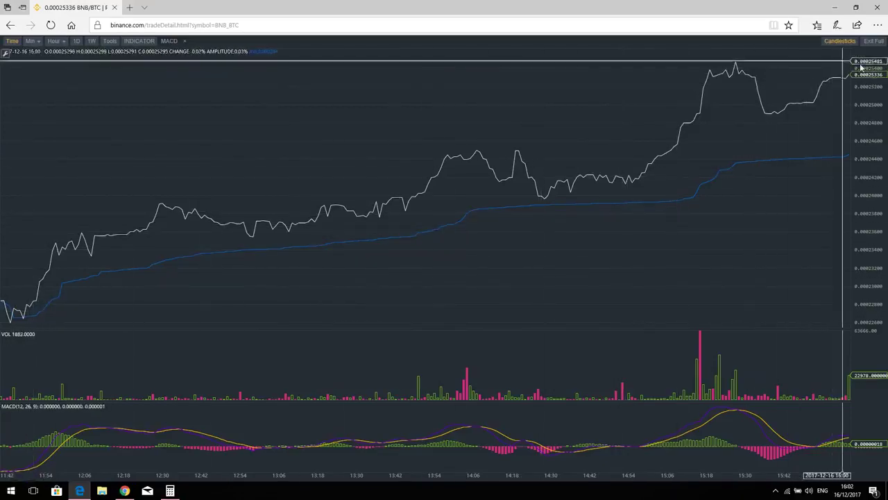
{"action": "left_click", "coordinate": [874, 41]}
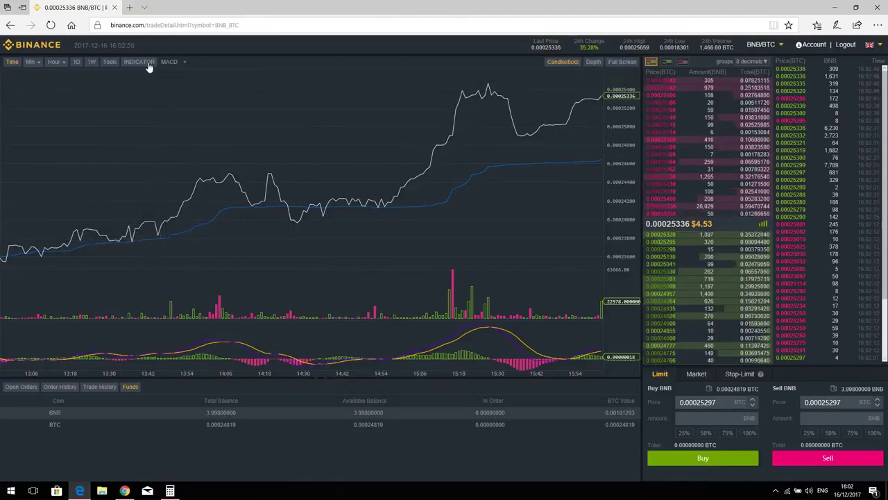
{"action": "left_click", "coordinate": [139, 62]}
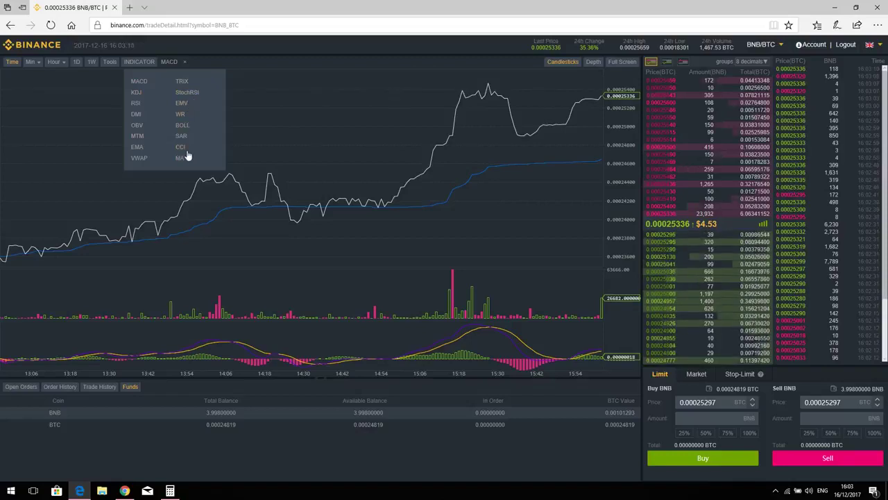
{"action": "left_click", "coordinate": [185, 96]}
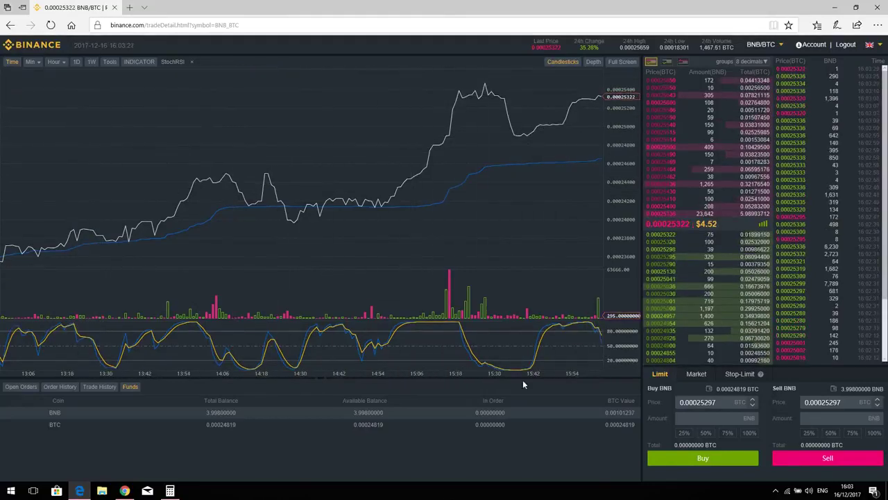
{"action": "left_click", "coordinate": [132, 61]}
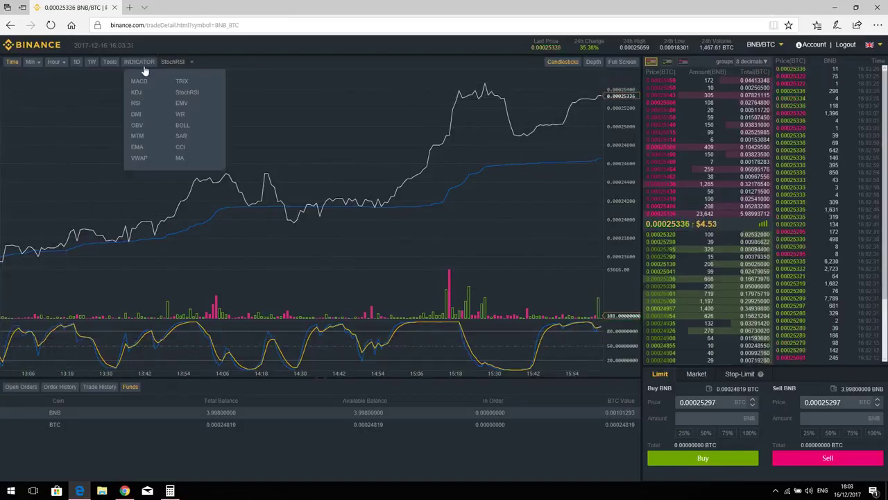
{"action": "left_click", "coordinate": [192, 62]}
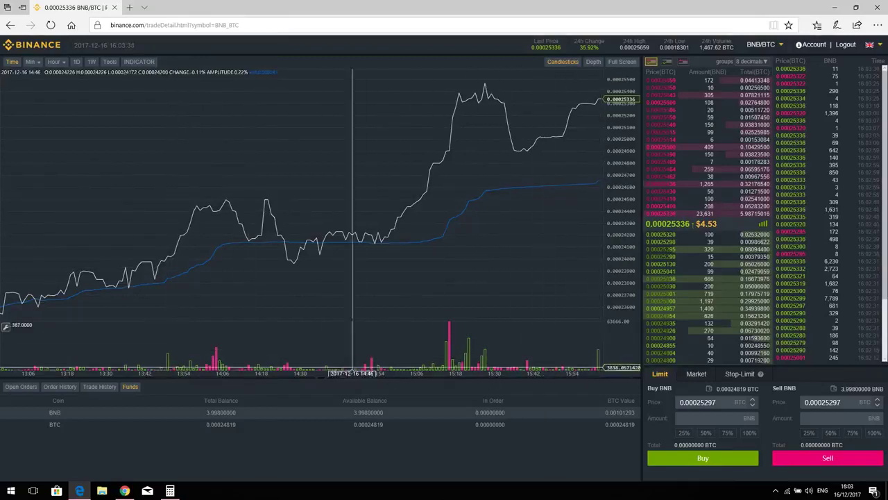
- Add MACD back and overlay Bollinger Bands (BOLL) on the price chart
{"action": "mouse_move", "coordinate": [135, 63]}
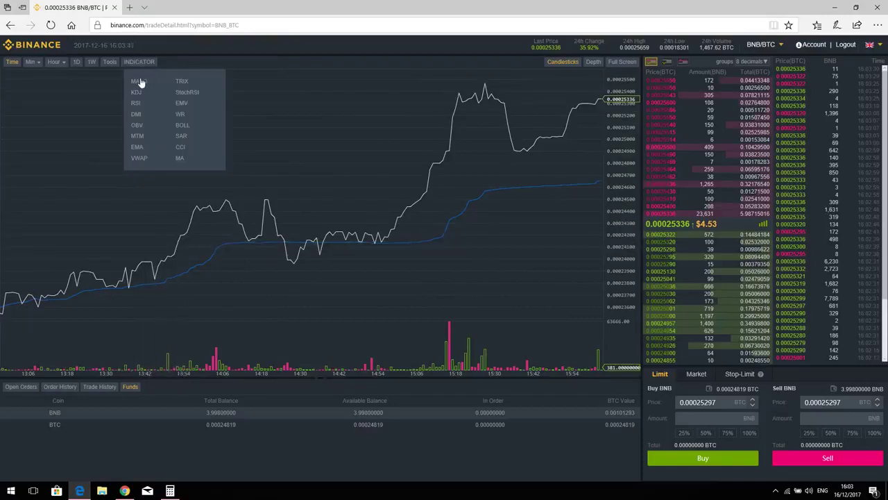
{"action": "left_click", "coordinate": [146, 84]}
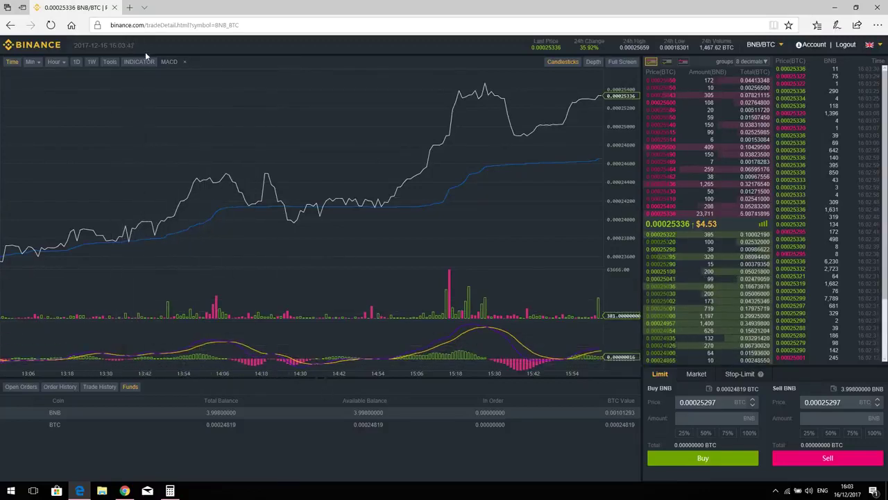
{"action": "mouse_move", "coordinate": [141, 63]}
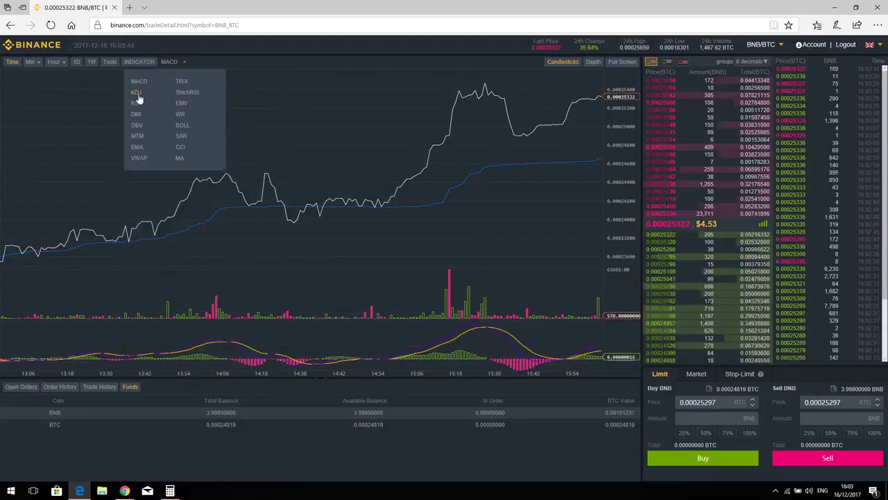
{"action": "left_click", "coordinate": [181, 125]}
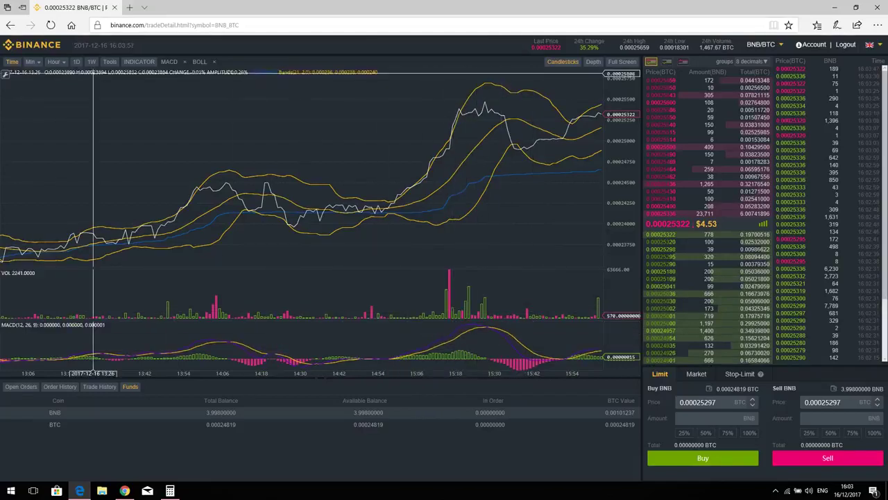
- Replace MACD with RSI, set 1-minute candles, and glance at the depth chart before returning
{"action": "left_click", "coordinate": [138, 62]}
{"action": "left_click", "coordinate": [135, 104]}
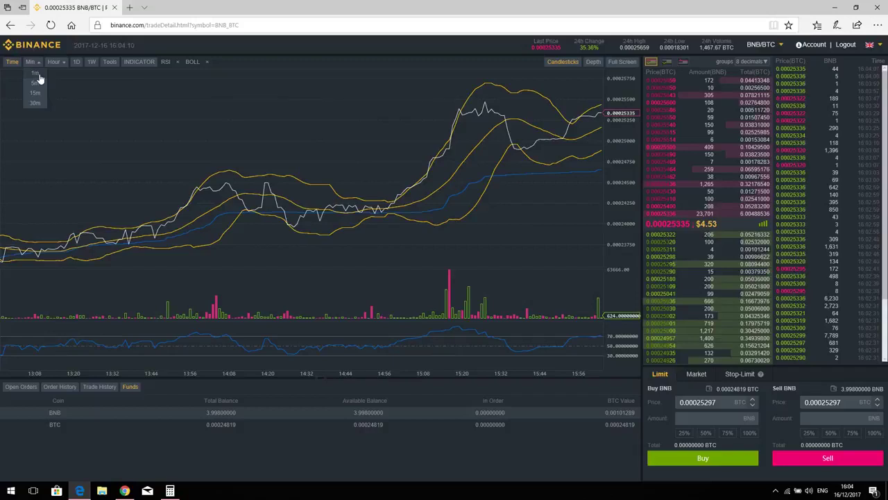
{"action": "left_click", "coordinate": [36, 73]}
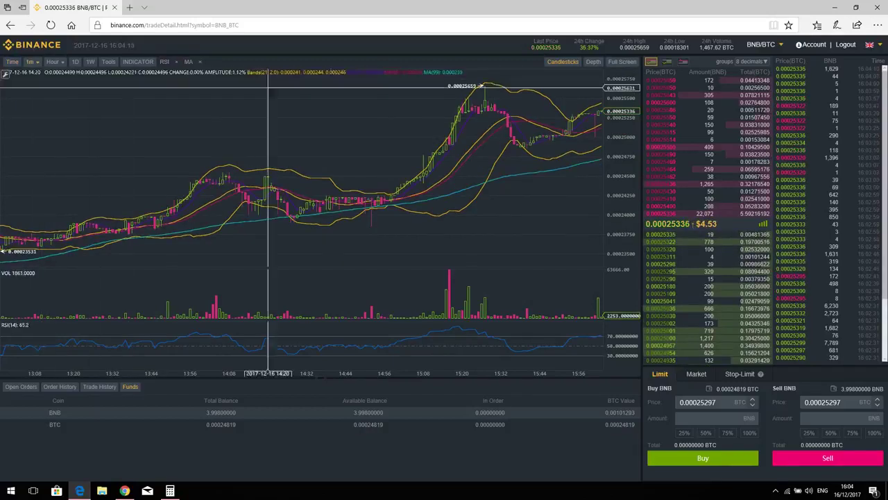
{"action": "left_click", "coordinate": [587, 62]}
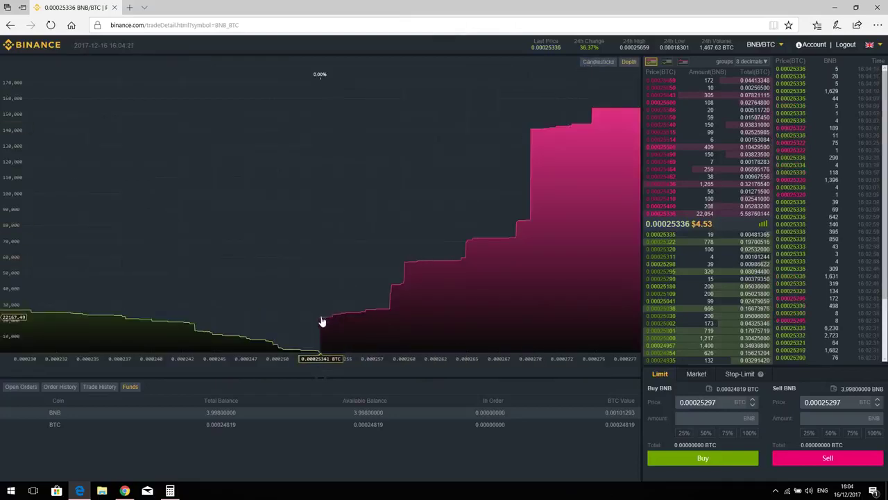
{"action": "left_click", "coordinate": [594, 64]}
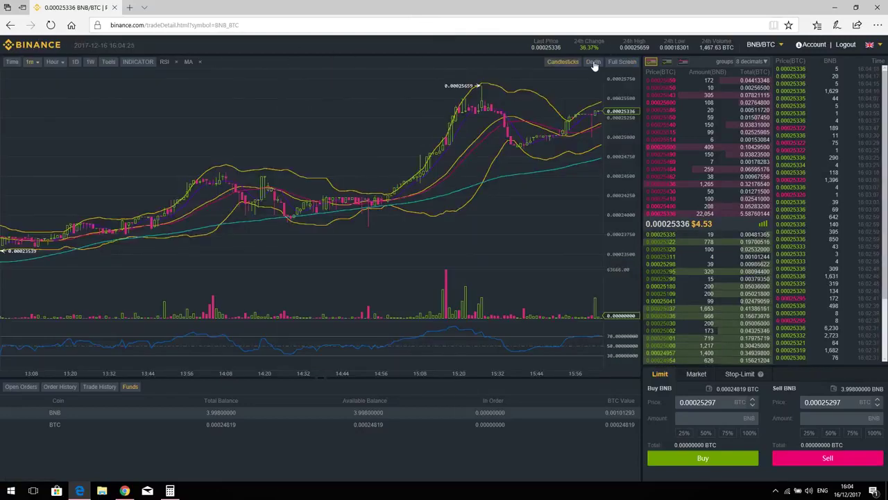
- Cycle the chart through 5-minute, 12-hour, daily and weekly candles, settling on 30-minute candles
{"action": "left_click", "coordinate": [32, 62]}
{"action": "left_click", "coordinate": [34, 82]}
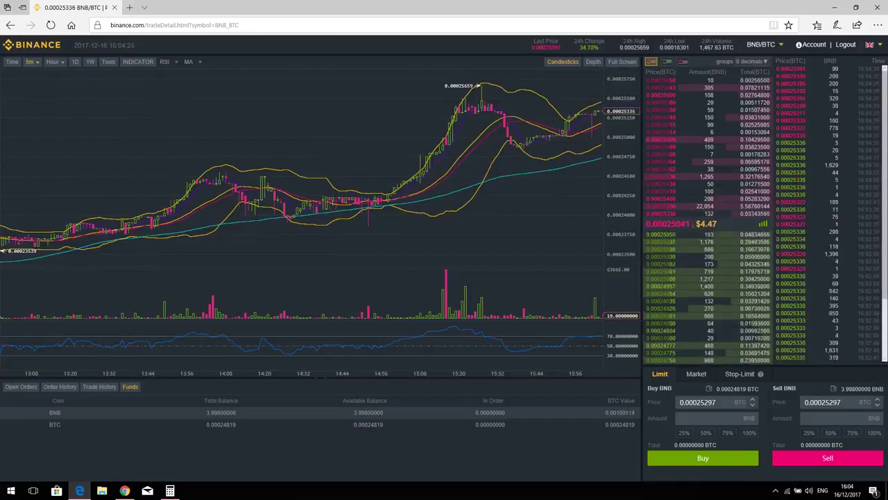
{"action": "left_click", "coordinate": [57, 63]}
{"action": "left_click", "coordinate": [63, 113]}
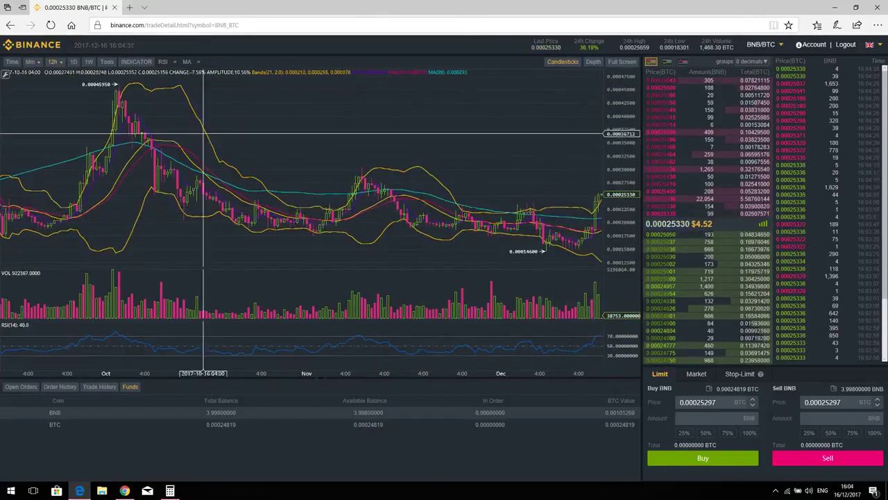
{"action": "left_click", "coordinate": [74, 62]}
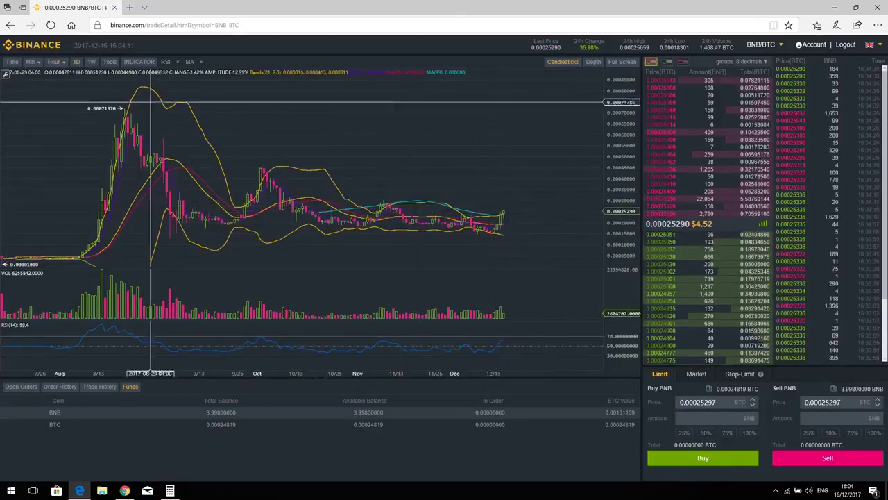
{"action": "left_click", "coordinate": [90, 62]}
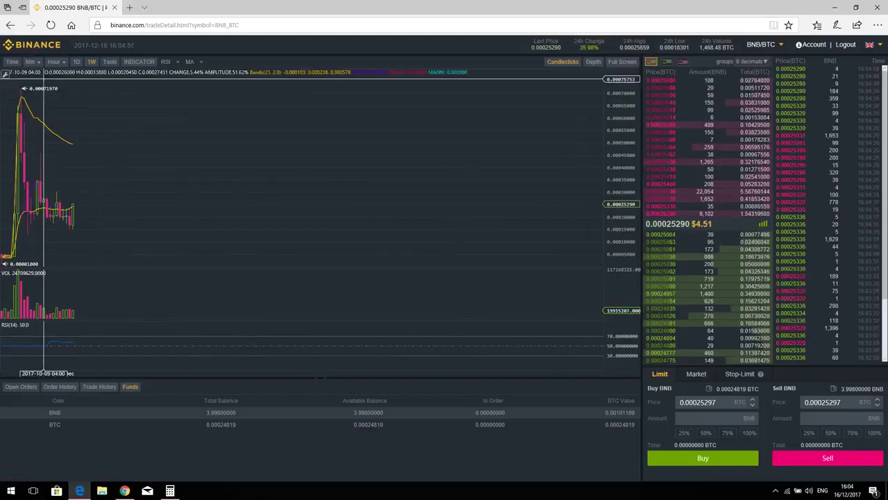
{"action": "mouse_move", "coordinate": [40, 63]}
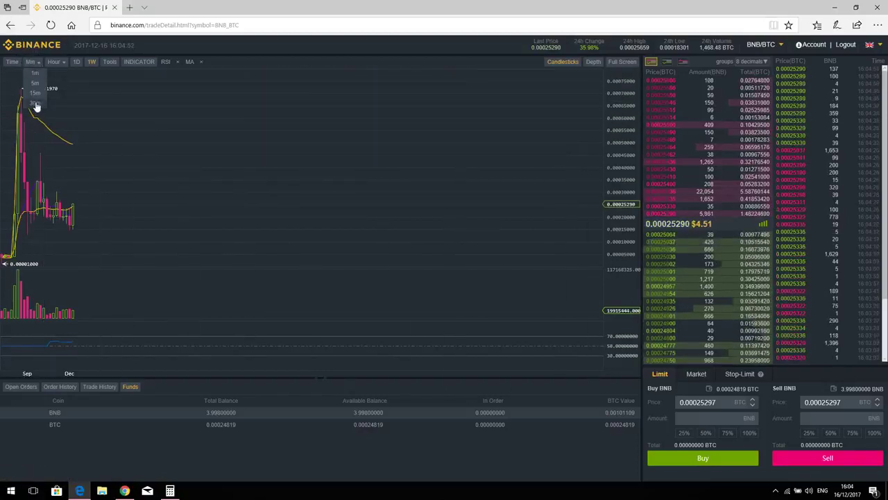
{"action": "left_click", "coordinate": [36, 104]}
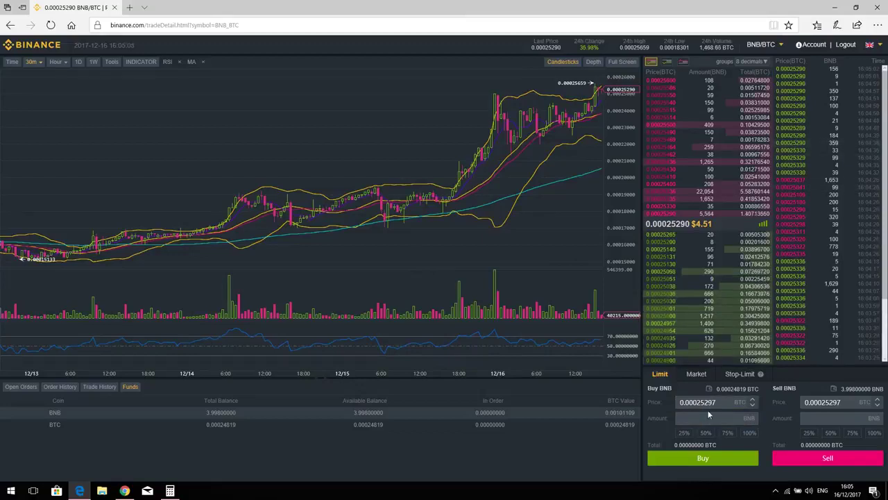
- Try the Stop-Limit and Market order forms, ending on Limit
{"action": "left_click", "coordinate": [735, 381]}
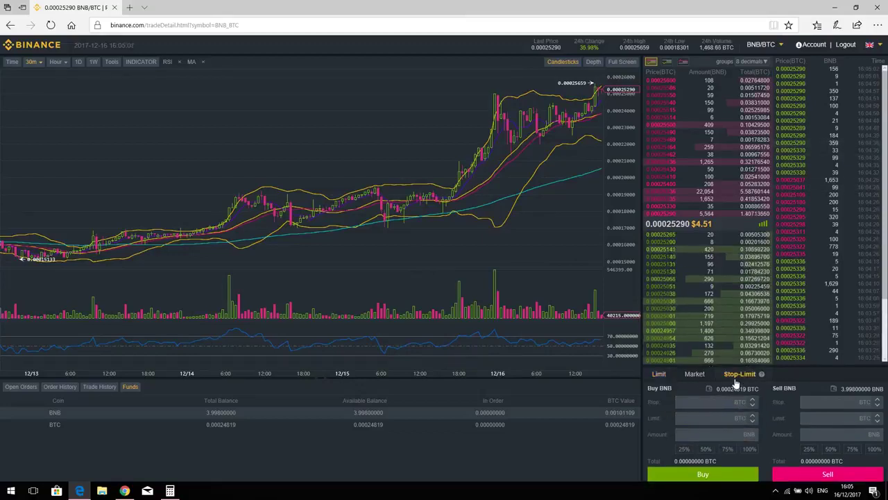
{"action": "left_click", "coordinate": [688, 374]}
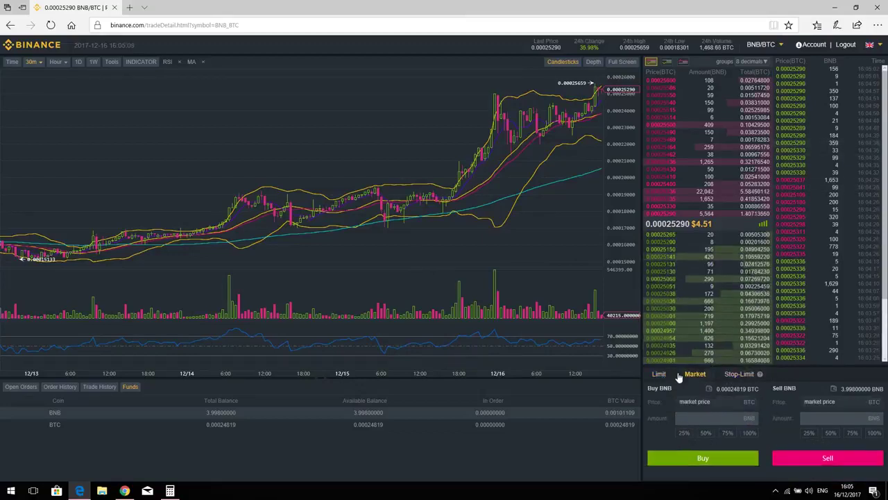
{"action": "left_click", "coordinate": [661, 375]}
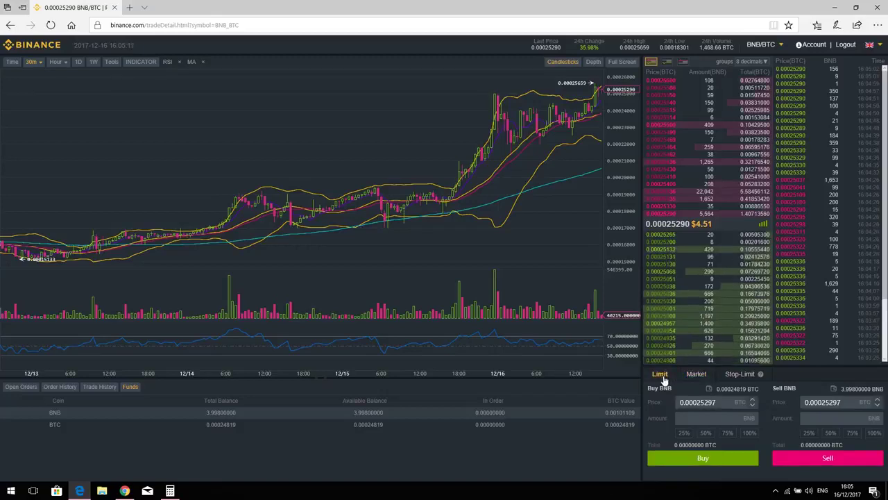
- Enter a 3 BNB sell amount, clear it, then switch through Market to the Stop-Limit forms
{"action": "left_click", "coordinate": [836, 418]}
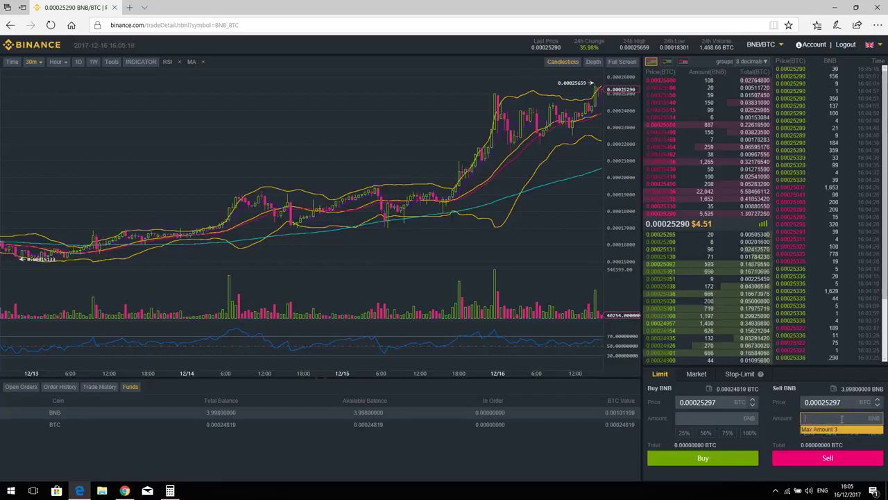
{"action": "type", "text": "3"}
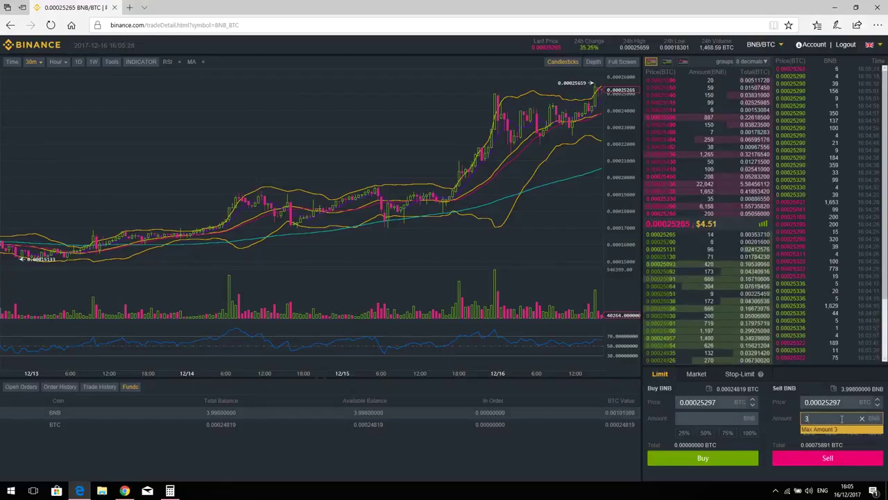
{"action": "left_click", "coordinate": [862, 418]}
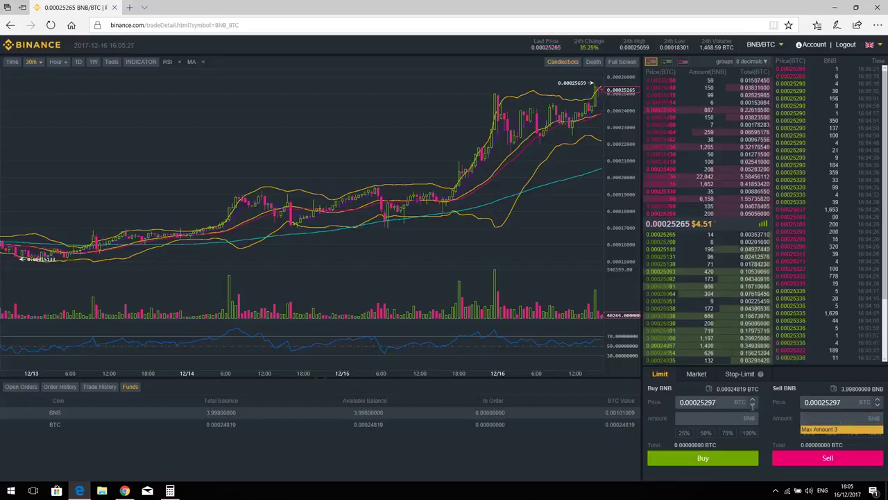
{"action": "left_click", "coordinate": [696, 374]}
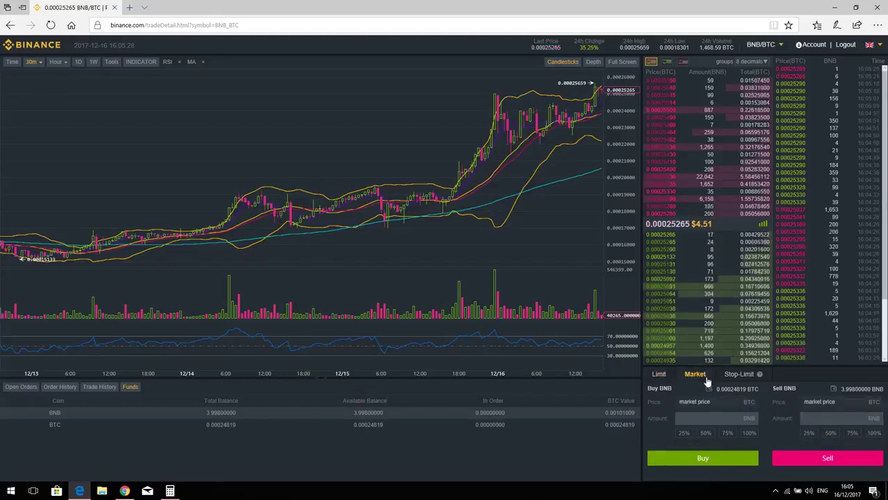
{"action": "left_click", "coordinate": [737, 376]}
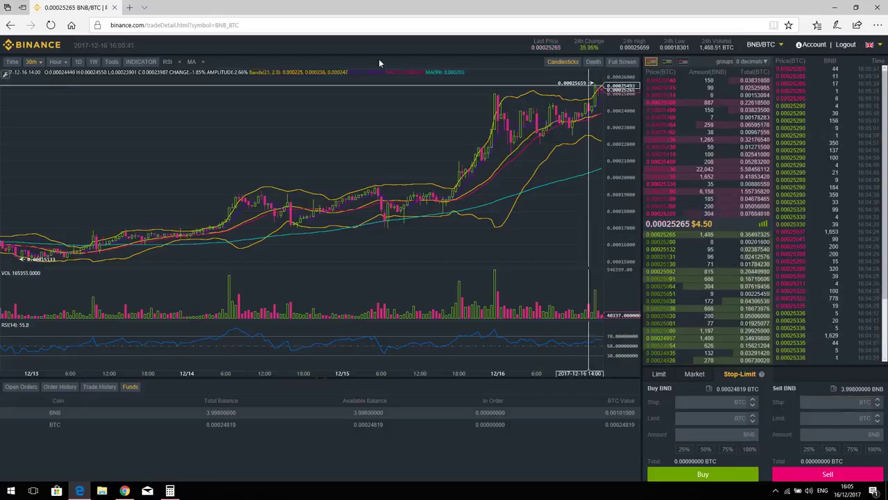
{"action": "left_click", "coordinate": [117, 64]}
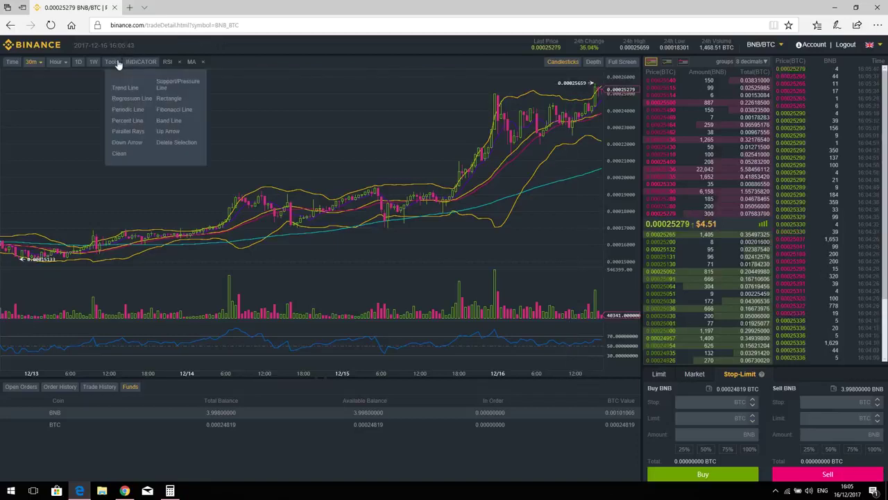
{"action": "left_click", "coordinate": [138, 136]}
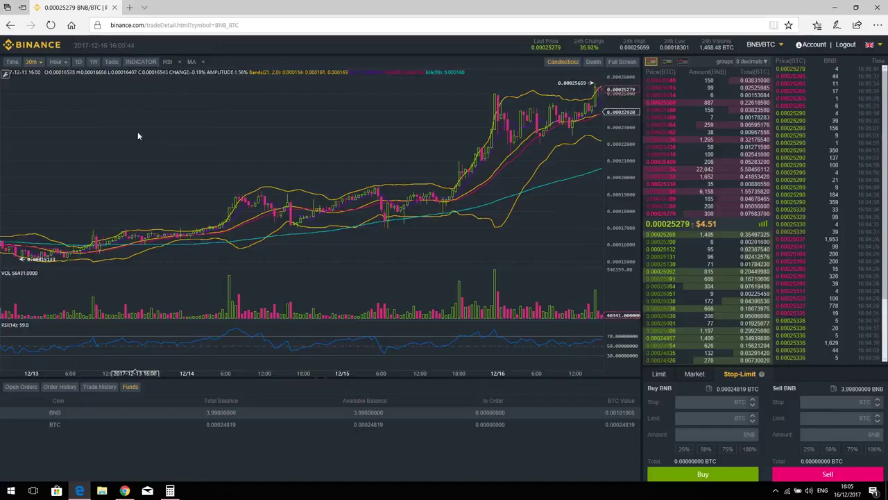
{"action": "left_click", "coordinate": [168, 158]}
{"action": "left_click", "coordinate": [563, 206]}
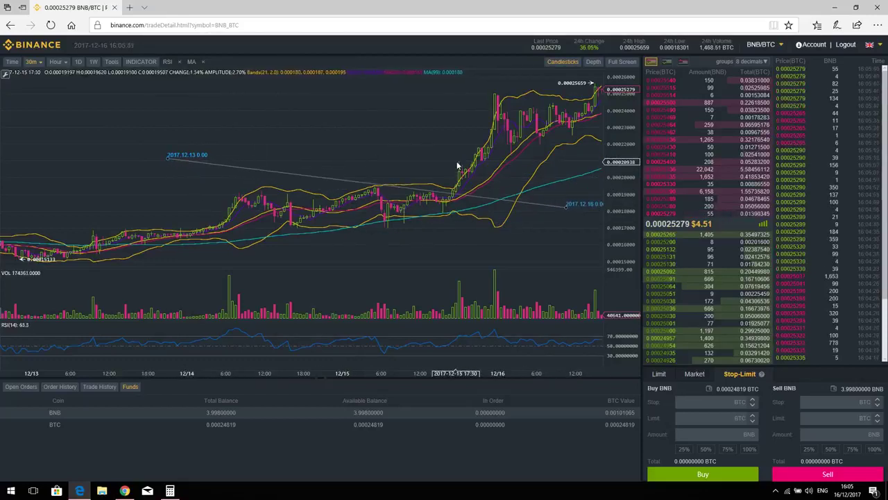
{"action": "left_click_drag", "start_coordinate": [167, 160], "coordinate": [177, 162]}
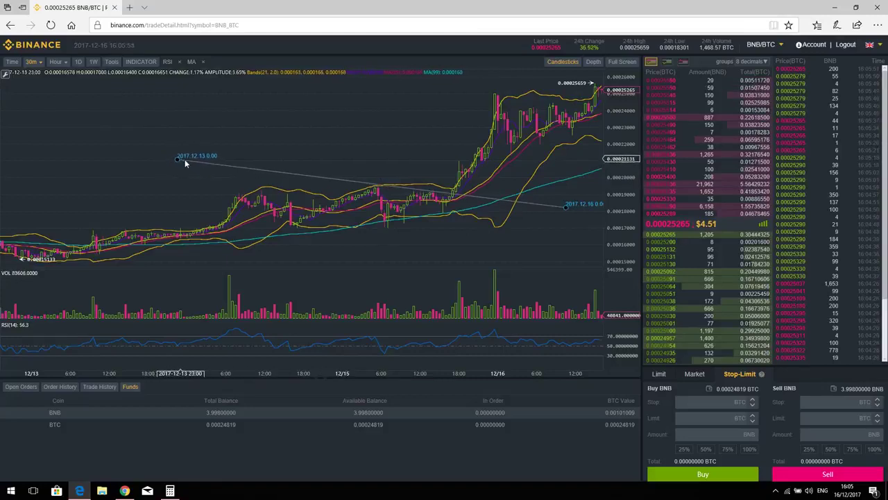
{"action": "left_click", "coordinate": [108, 63]}
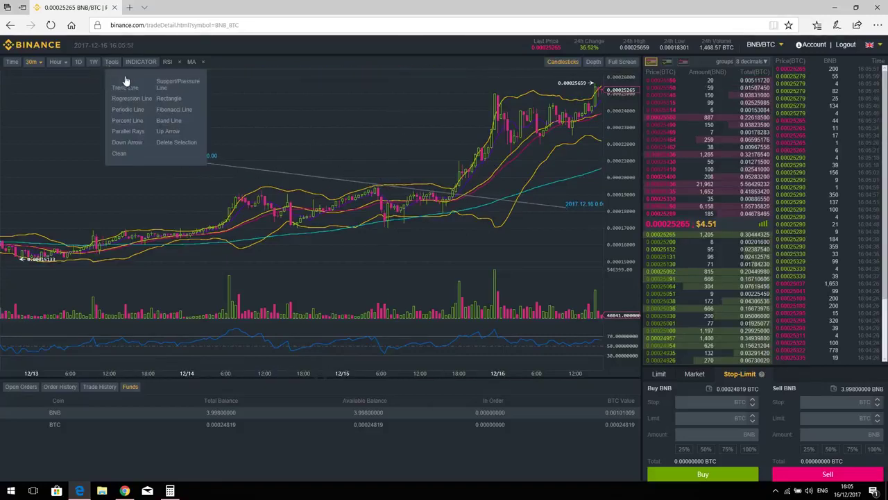
{"action": "left_click", "coordinate": [177, 121]}
{"action": "left_click", "coordinate": [227, 206]}
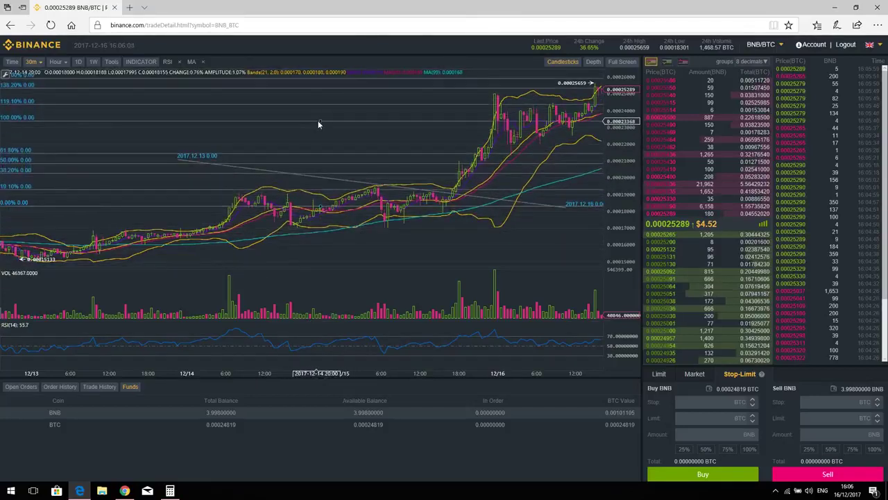
{"action": "key", "text": "Escape"}
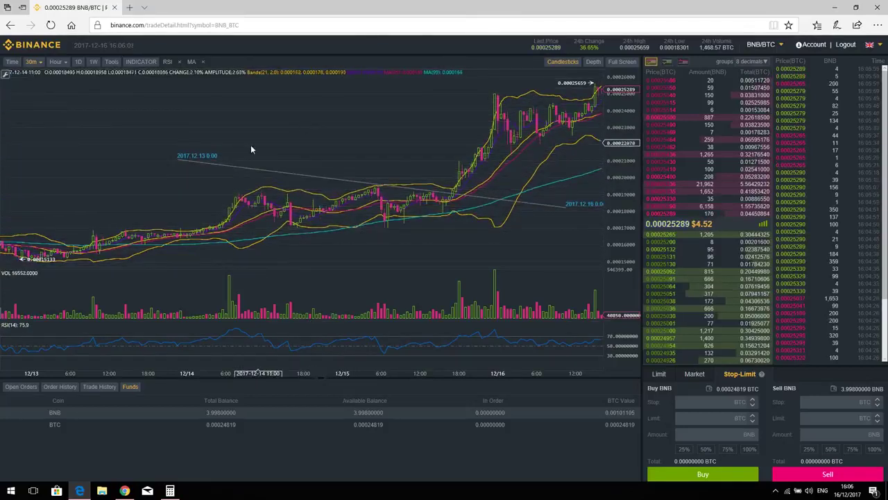
{"action": "right_click", "coordinate": [254, 170]}
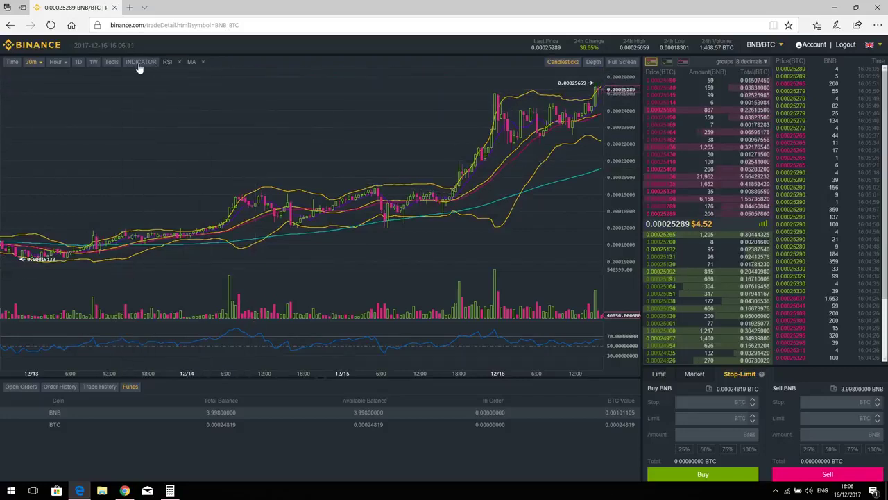
- Remove the MA and RSI indicators from the BNB/BTC chart
{"action": "left_click", "coordinate": [114, 64]}
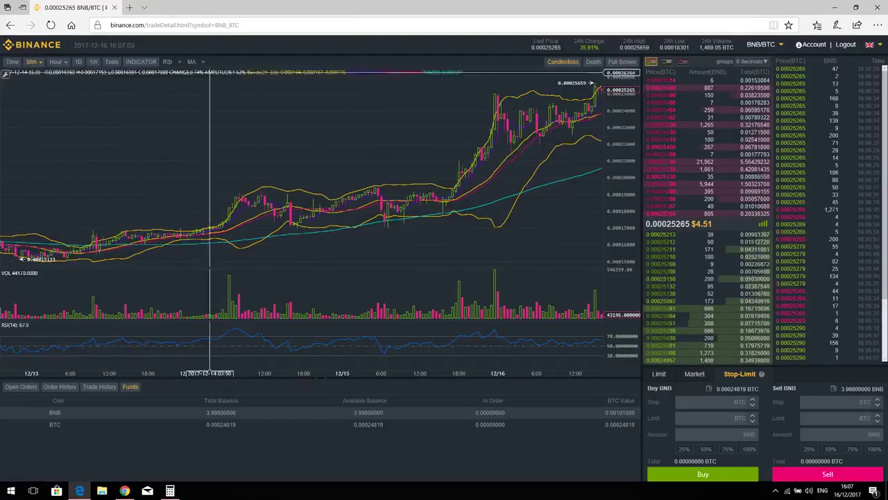
{"action": "left_click", "coordinate": [200, 62]}
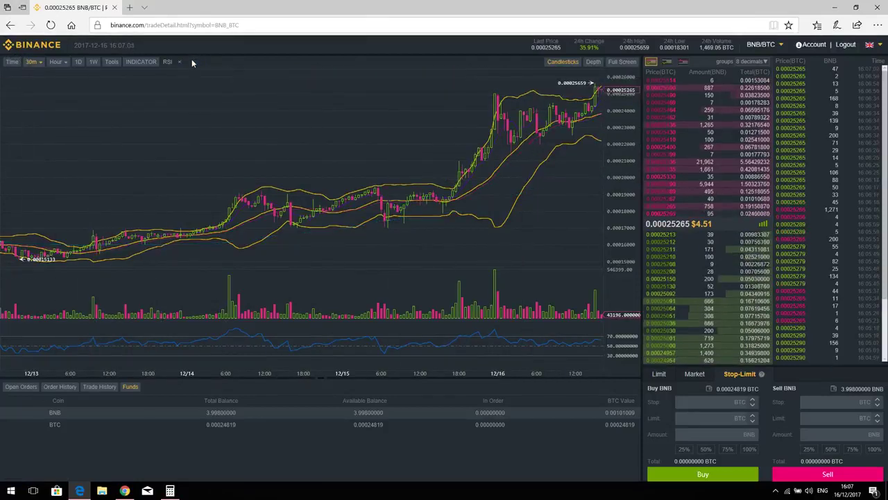
{"action": "left_click", "coordinate": [180, 63]}
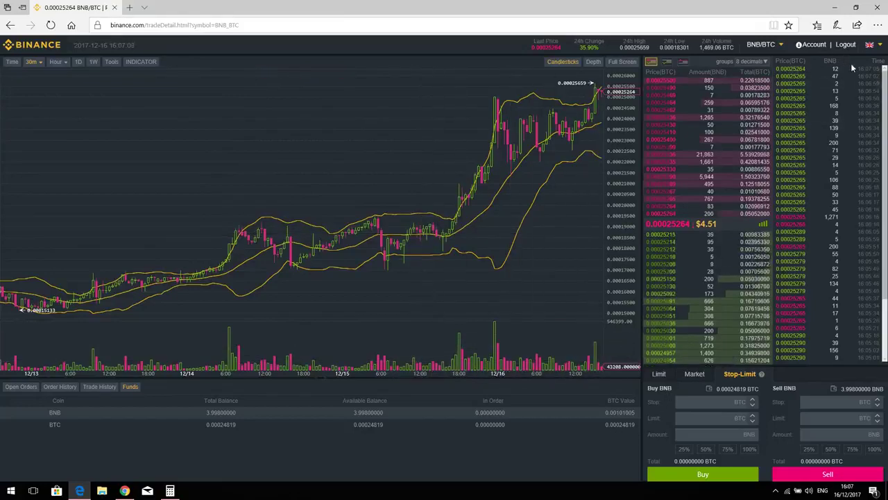
- Try the sell-only, buy-only and combined order book views, the depth chart, and full screen
{"action": "left_click", "coordinate": [682, 62]}
{"action": "left_click", "coordinate": [667, 62]}
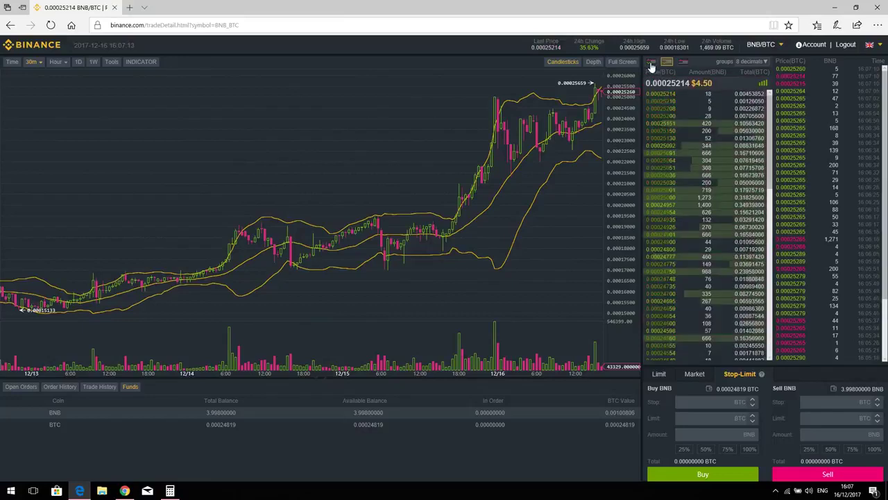
{"action": "left_click", "coordinate": [651, 62]}
{"action": "left_click", "coordinate": [592, 63]}
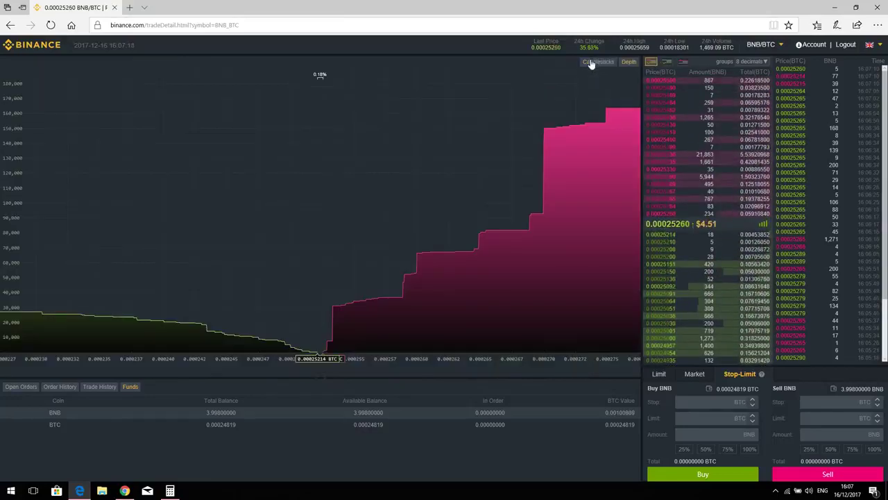
{"action": "left_click", "coordinate": [589, 62]}
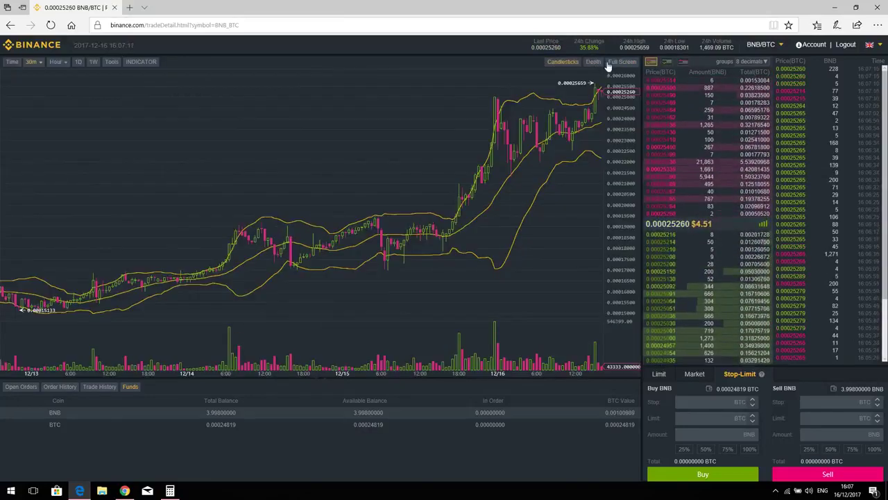
{"action": "left_click", "coordinate": [620, 63]}
{"action": "left_click", "coordinate": [876, 47]}
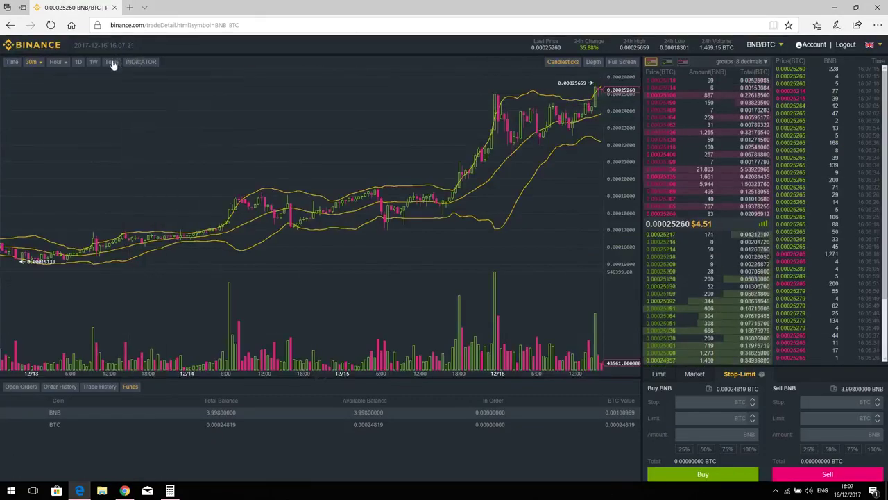
{"action": "mouse_move", "coordinate": [112, 63]}
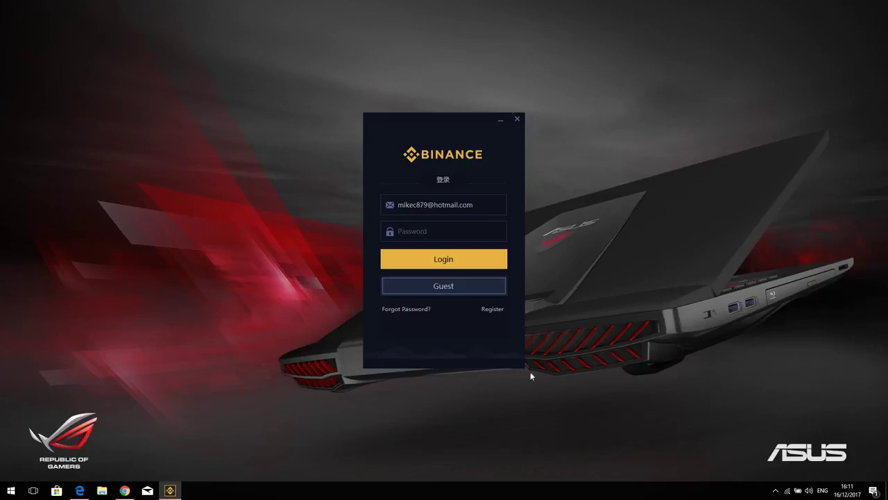
- Enter the account password and submit the desktop app login
{"action": "left_click", "coordinate": [437, 230]}
{"action": "type", "text": "**********"}
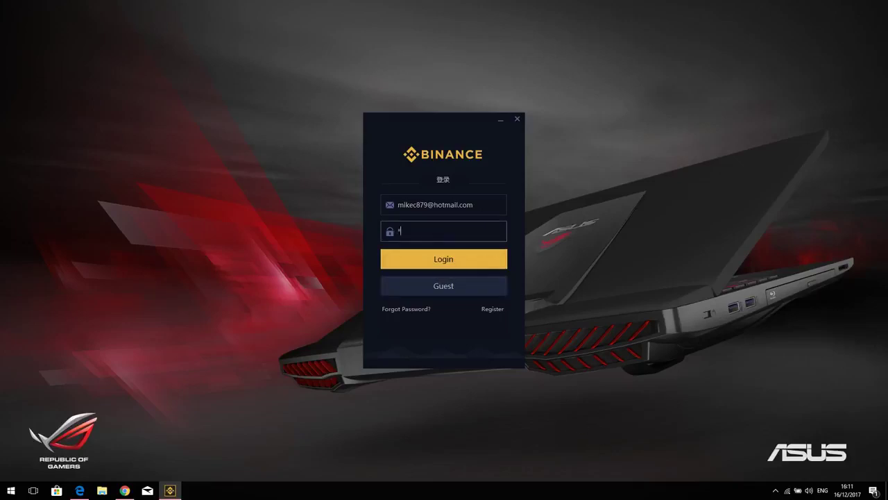
{"action": "key", "text": "Return"}
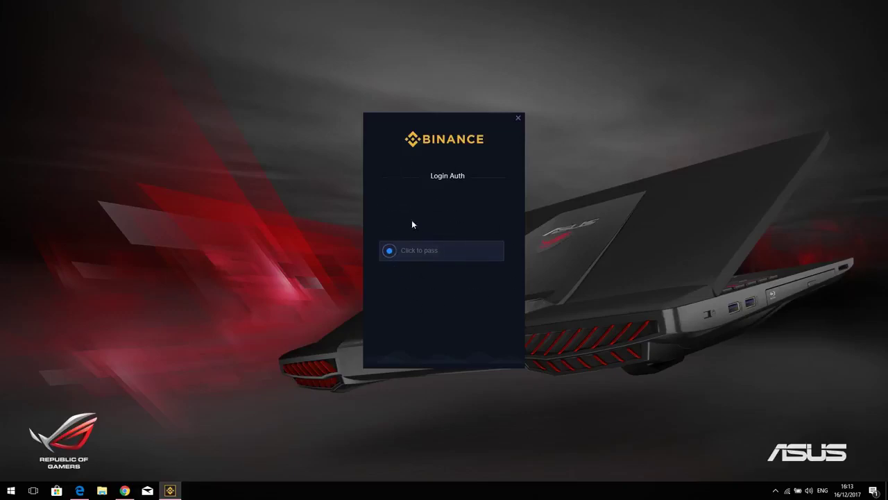
- Pass the login captcha by sliding the puzzle piece into place
{"action": "left_click", "coordinate": [389, 252]}
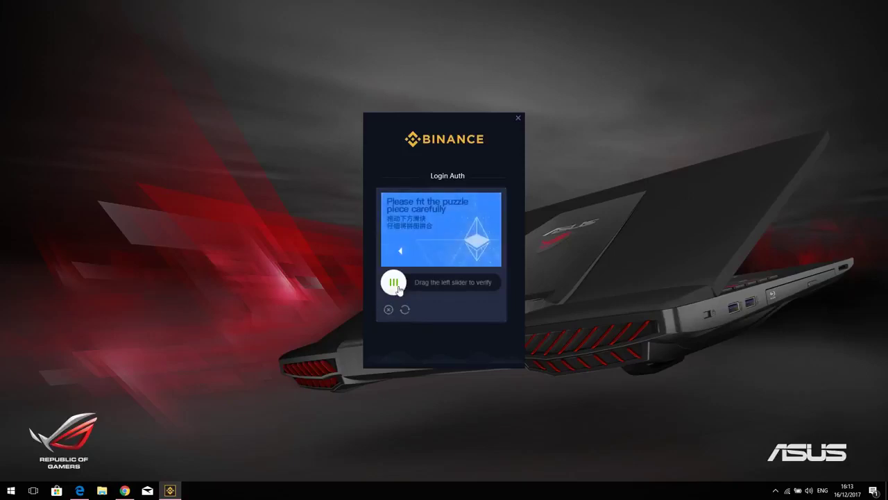
{"action": "left_click_drag", "start_coordinate": [399, 288], "coordinate": [459, 282]}
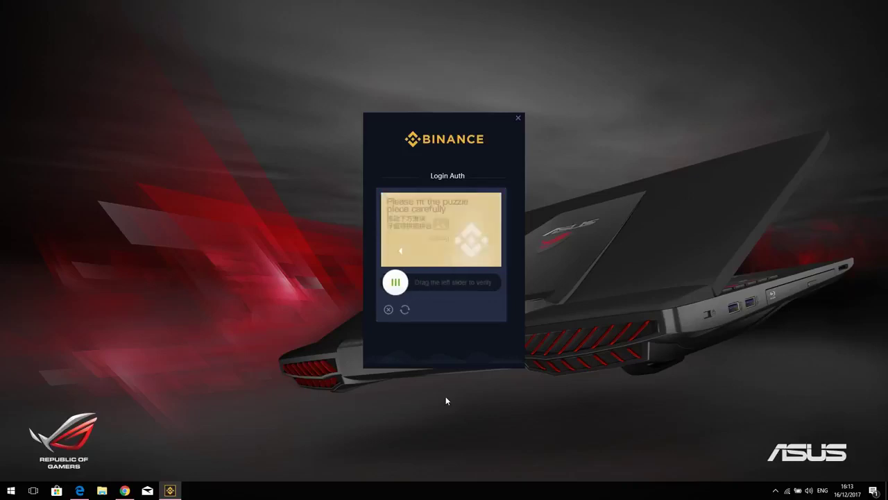
{"action": "left_click_drag", "start_coordinate": [393, 284], "coordinate": [437, 281]}
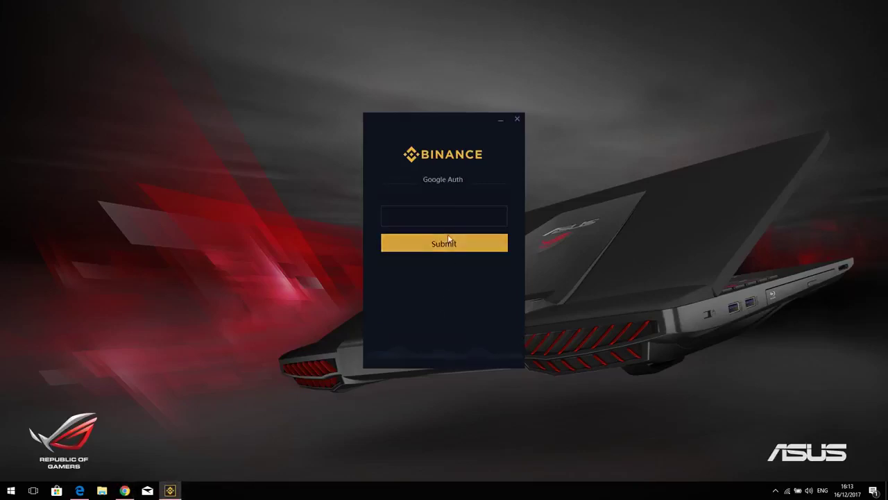
- Enter the Google Authenticator code and submit it to finish signing in
{"action": "left_click", "coordinate": [457, 222]}
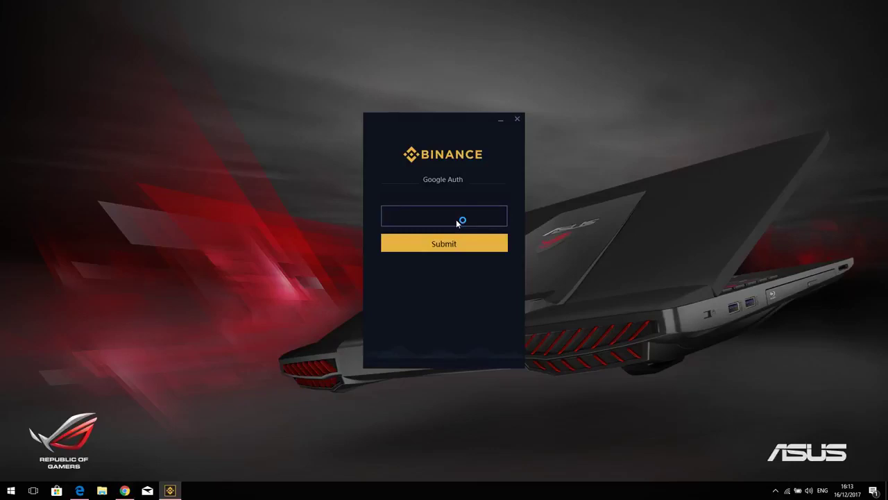
{"action": "key", "text": "Return"}
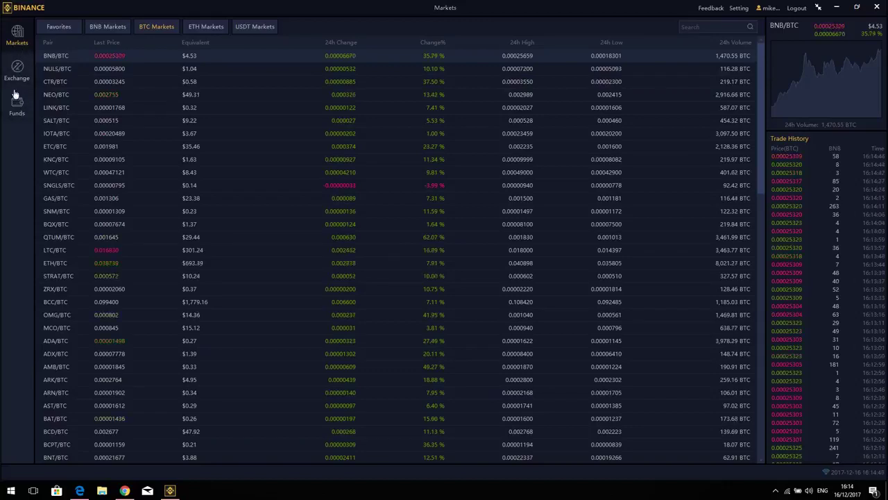
- Open the Funds page showing balances such as 3.998 BNB and 0.00024819 BTC
{"action": "left_click", "coordinate": [15, 111]}
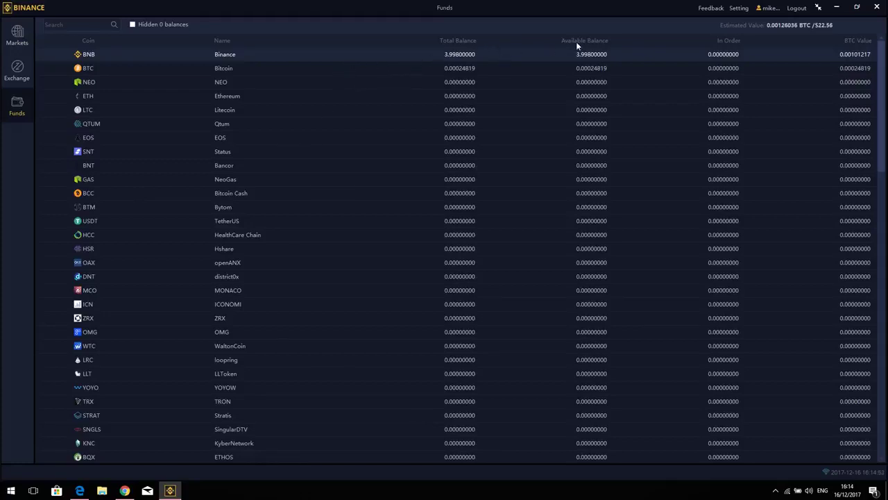
- Sort the balances by BTC value with the largest holdings first
{"action": "left_click", "coordinate": [858, 41]}
{"action": "left_click", "coordinate": [858, 41]}
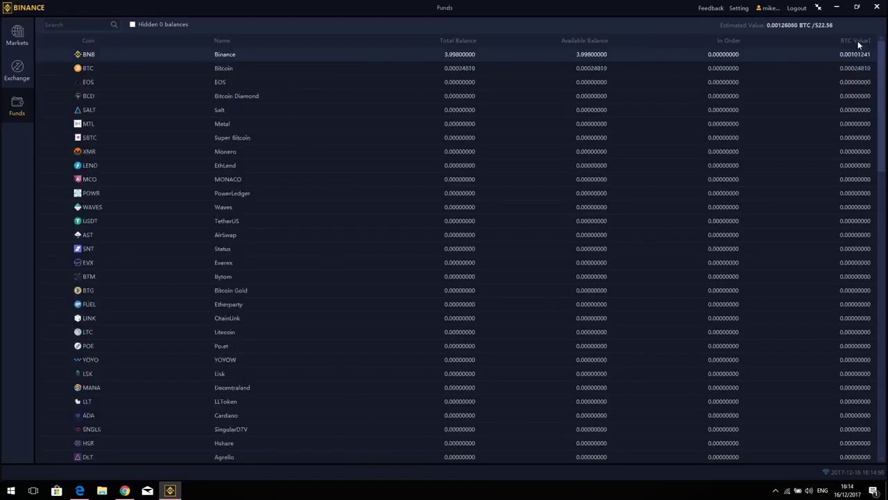
{"action": "left_click", "coordinate": [858, 41]}
{"action": "left_click", "coordinate": [858, 41]}
- Sort by total balance, hide zero balances, and open the BNB/BTC Exchange view
{"action": "left_click", "coordinate": [467, 41]}
{"action": "left_click", "coordinate": [467, 40]}
{"action": "left_click", "coordinate": [133, 25]}
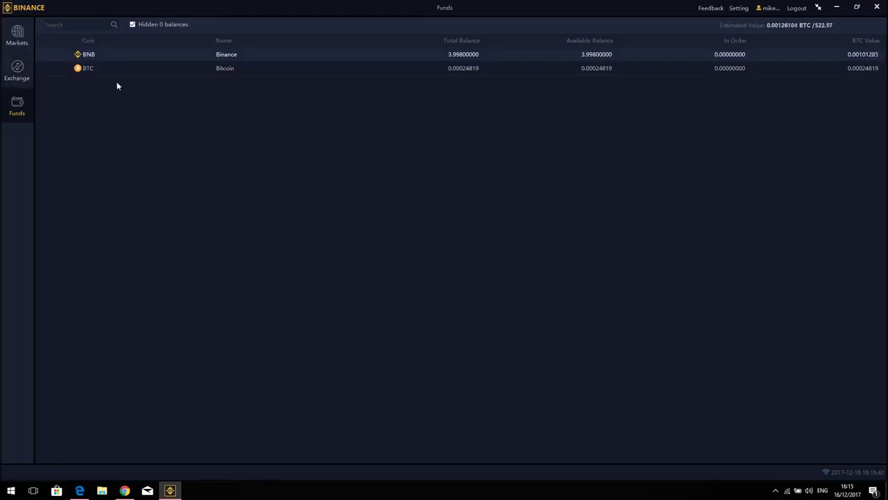
{"action": "left_click", "coordinate": [14, 85]}
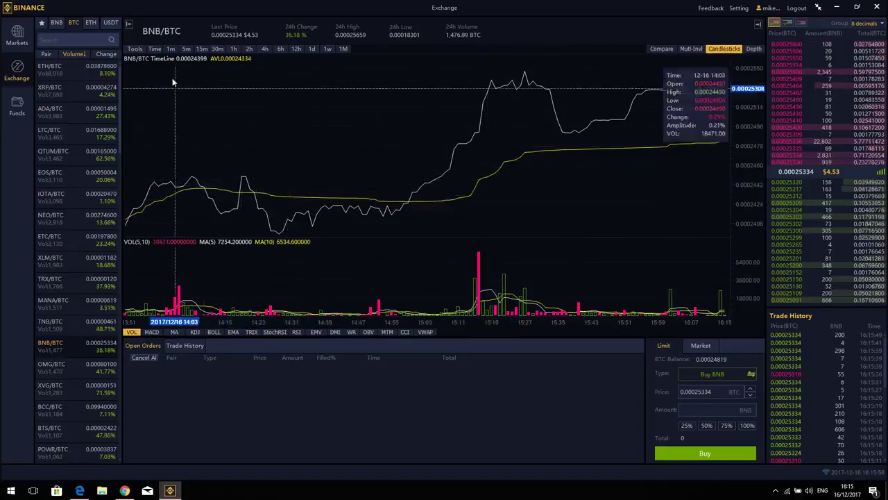
- Draw a sine wave on the BNB/BTC price chart, then delete it
{"action": "left_click", "coordinate": [134, 50]}
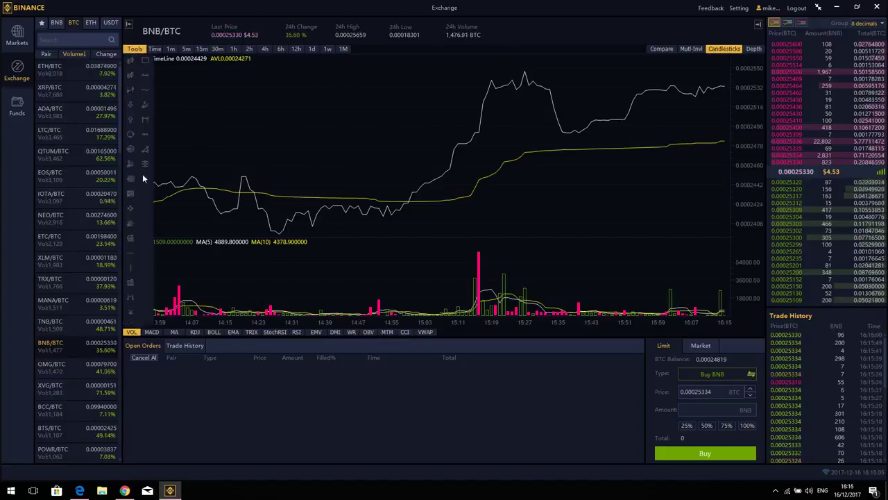
{"action": "left_click", "coordinate": [145, 89]}
{"action": "left_click", "coordinate": [258, 130]}
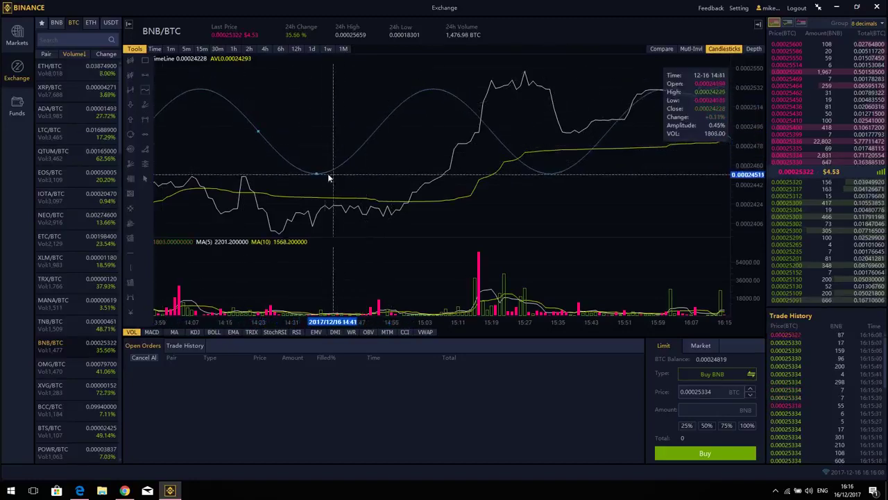
{"action": "left_click_drag", "start_coordinate": [316, 173], "coordinate": [337, 161]}
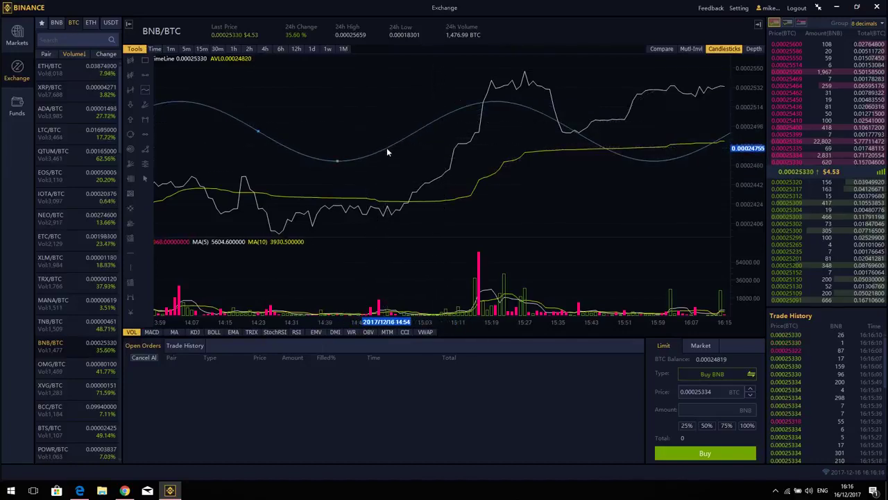
{"action": "key", "text": "Delete"}
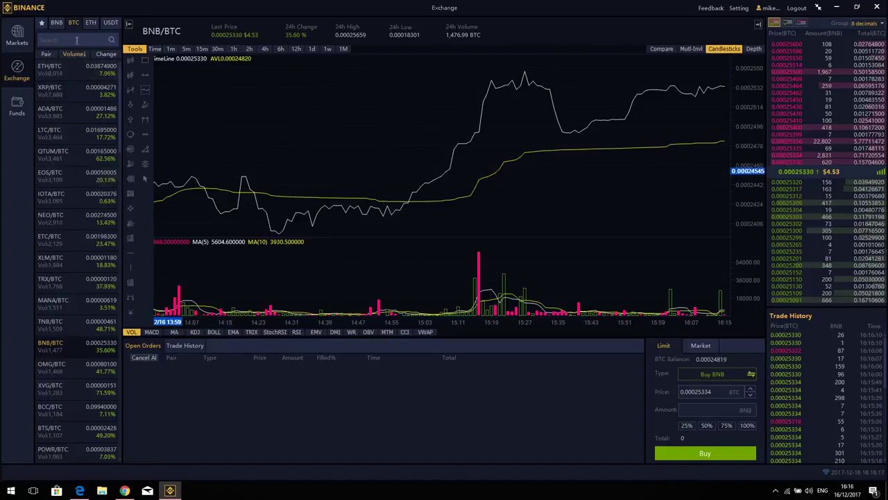
- Draw a trend line up to the price peak, adjust its left end, then delete it
{"action": "left_click", "coordinate": [144, 78]}
{"action": "left_click", "coordinate": [240, 98]}
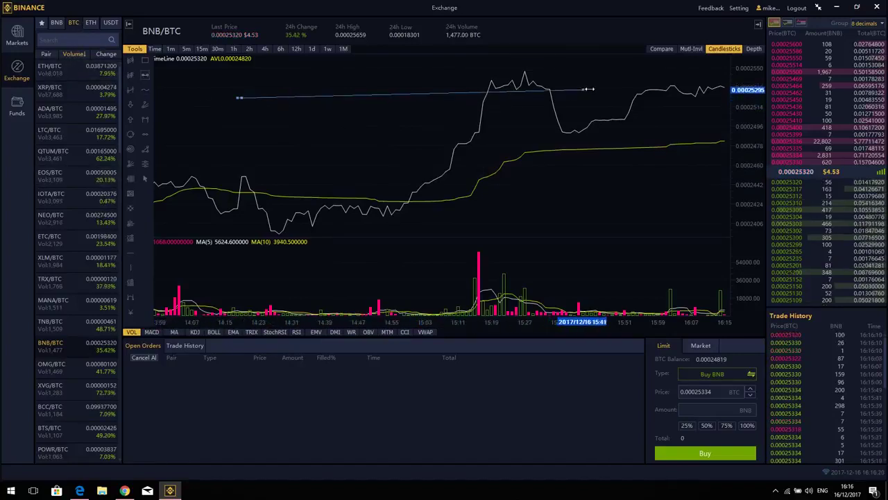
{"action": "left_click", "coordinate": [619, 70]}
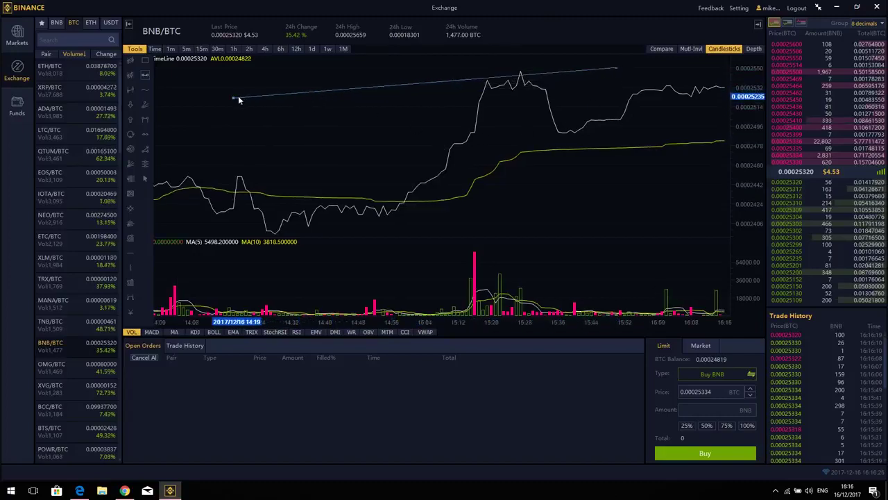
{"action": "mouse_move", "coordinate": [234, 98]}
{"action": "left_mouse_down"}
{"action": "mouse_move", "coordinate": [217, 143]}
{"action": "mouse_move", "coordinate": [224, 86]}
{"action": "left_mouse_up"}
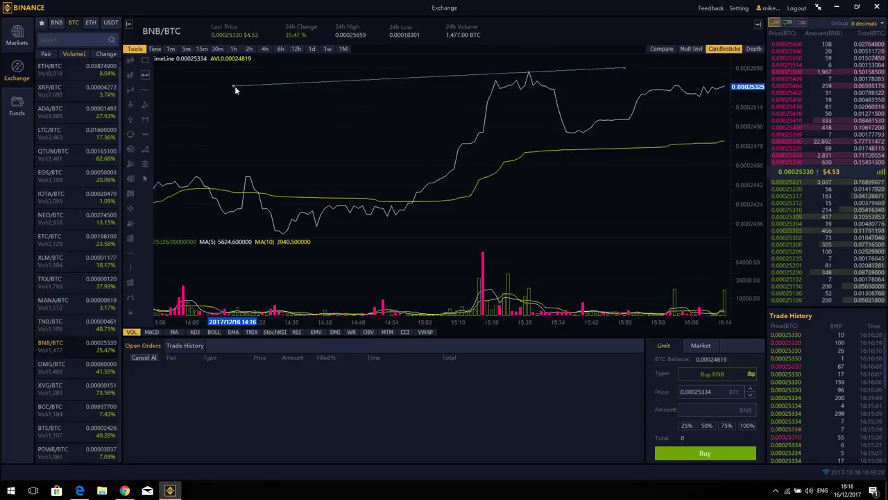
{"action": "key", "text": "Delete"}
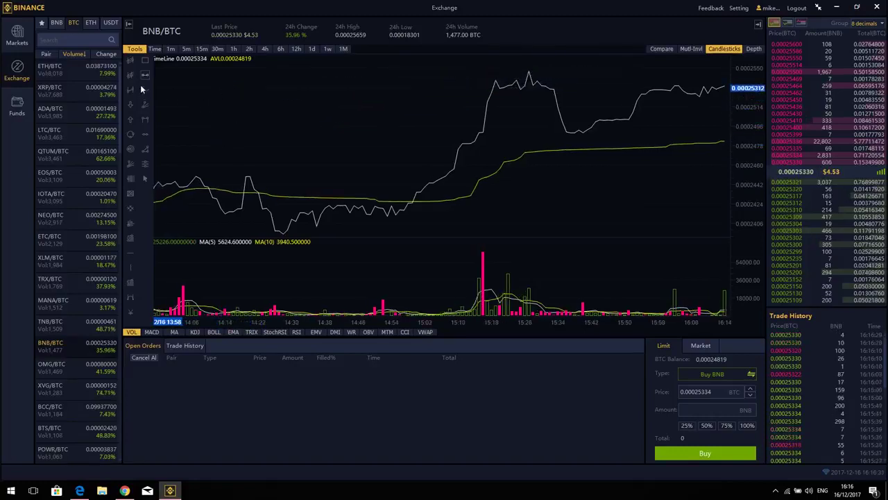
- Draw a rectangle and then Fibonacci retracement levels on the chart, removing each
{"action": "left_click", "coordinate": [145, 61]}
{"action": "mouse_move", "coordinate": [267, 106]}
{"action": "left_mouse_down"}
{"action": "mouse_move", "coordinate": [428, 201]}
{"action": "mouse_move", "coordinate": [496, 217]}
{"action": "left_mouse_up"}
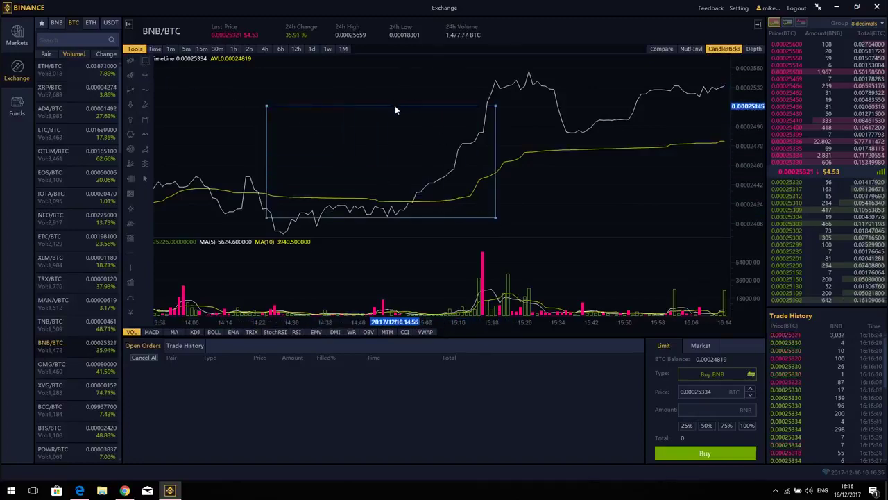
{"action": "key", "text": "Delete"}
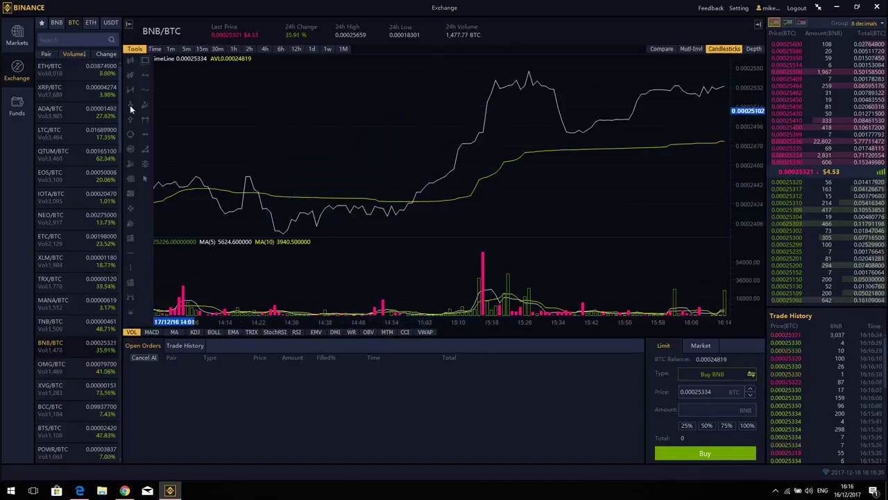
{"action": "left_click", "coordinate": [129, 238]}
{"action": "left_click_drag", "start_coordinate": [221, 125], "coordinate": [312, 197]}
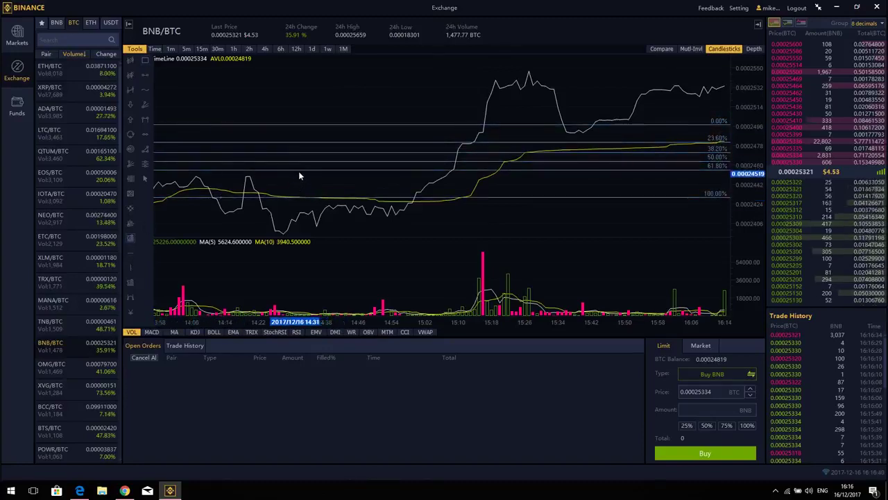
{"action": "right_click", "coordinate": [299, 171]}
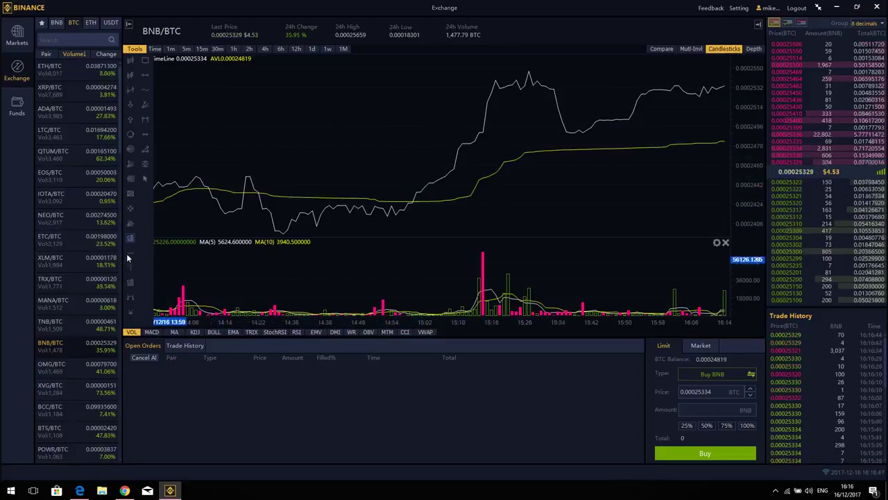
{"action": "left_click_drag", "start_coordinate": [415, 127], "coordinate": [492, 119]}
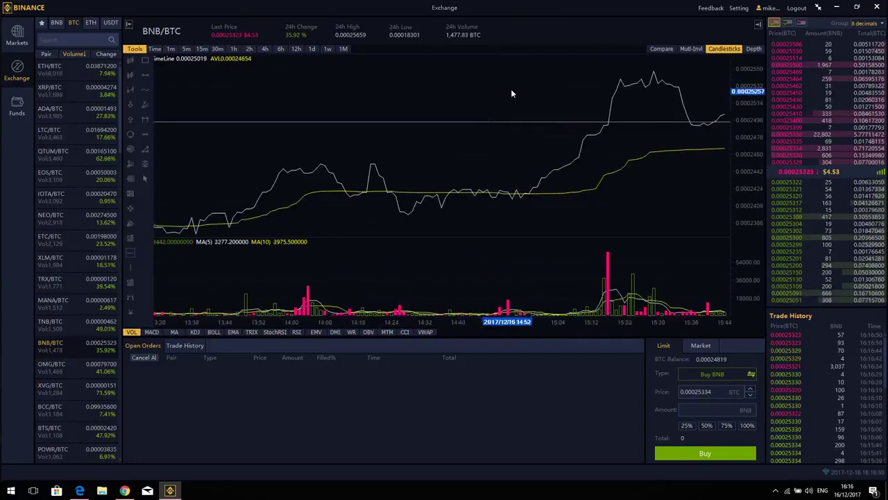
{"action": "left_click_drag", "start_coordinate": [511, 89], "coordinate": [397, 89]}
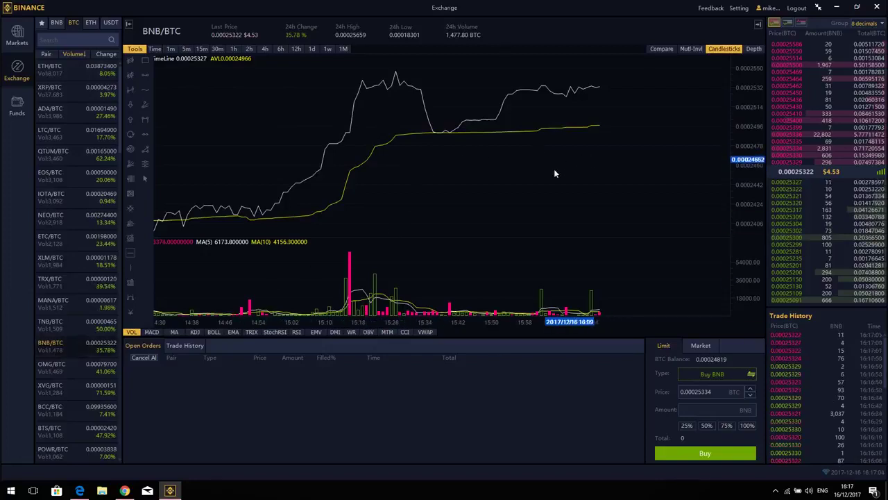
{"action": "left_click", "coordinate": [68, 341]}
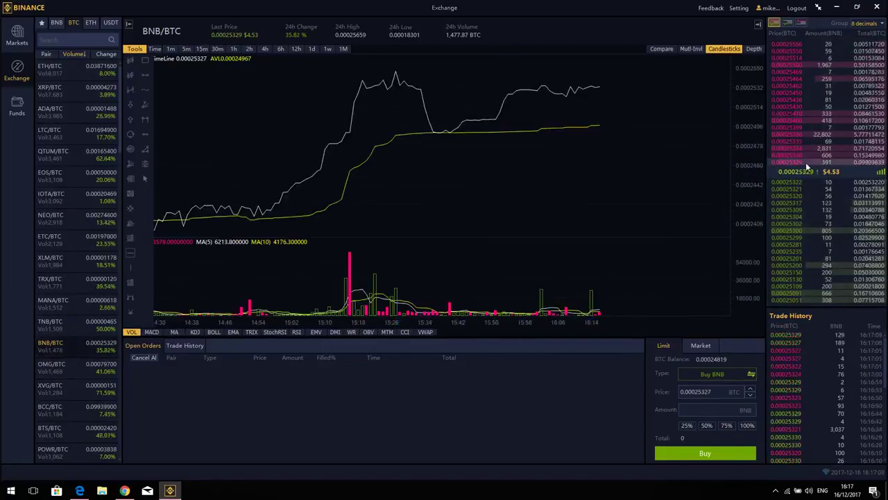
{"action": "left_click", "coordinate": [758, 29]}
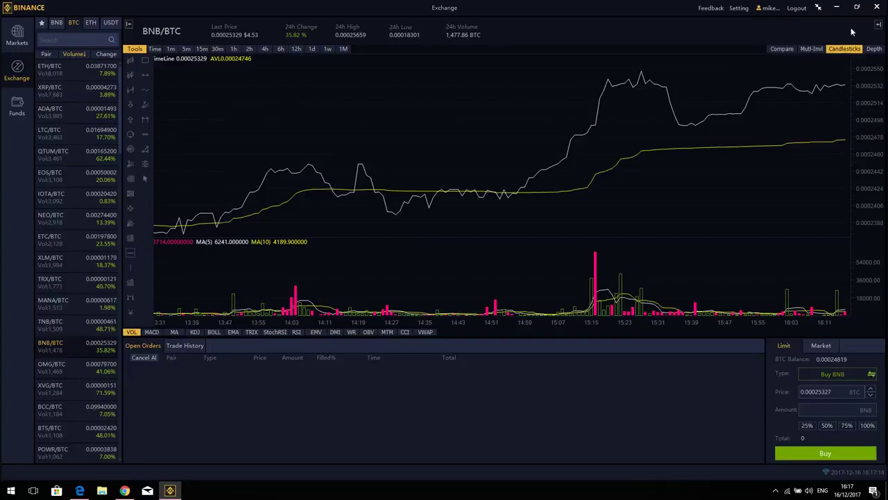
{"action": "left_click", "coordinate": [879, 29]}
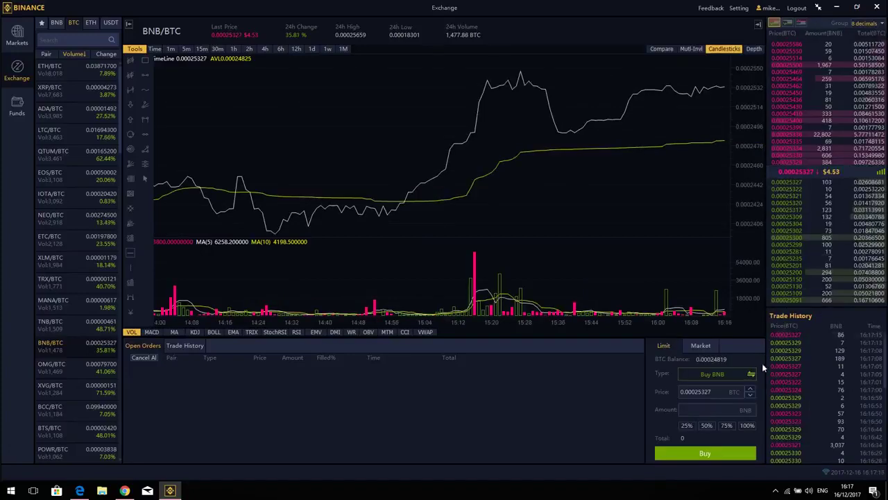
{"action": "left_click", "coordinate": [757, 24]}
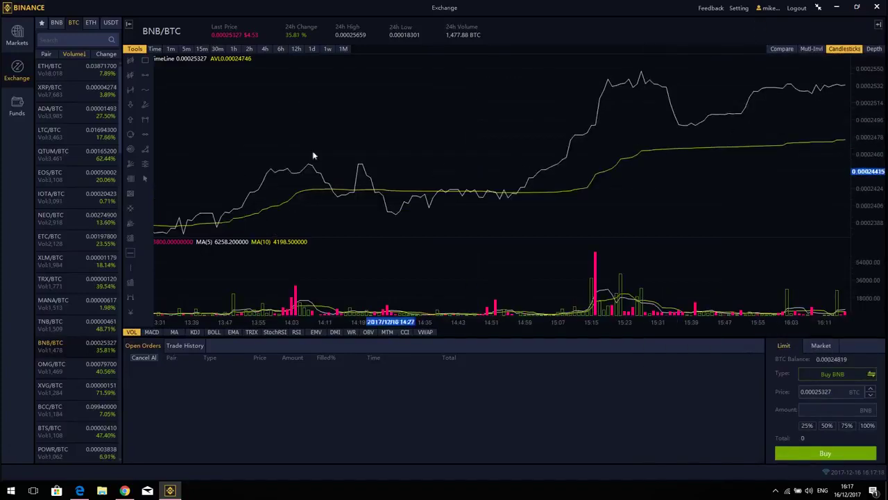
{"action": "left_click", "coordinate": [879, 29]}
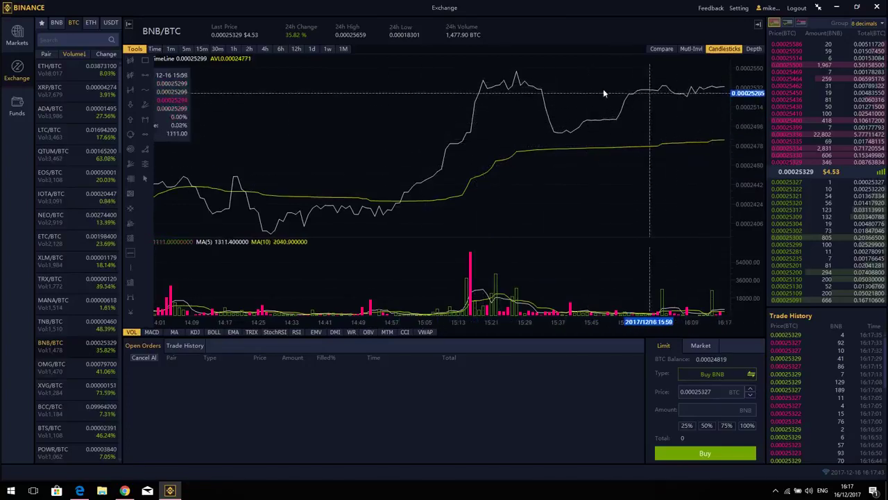
- Turn on every indicator from MACD, MA and KDJ through CCI and VWAP
{"action": "left_click", "coordinate": [522, 83]}
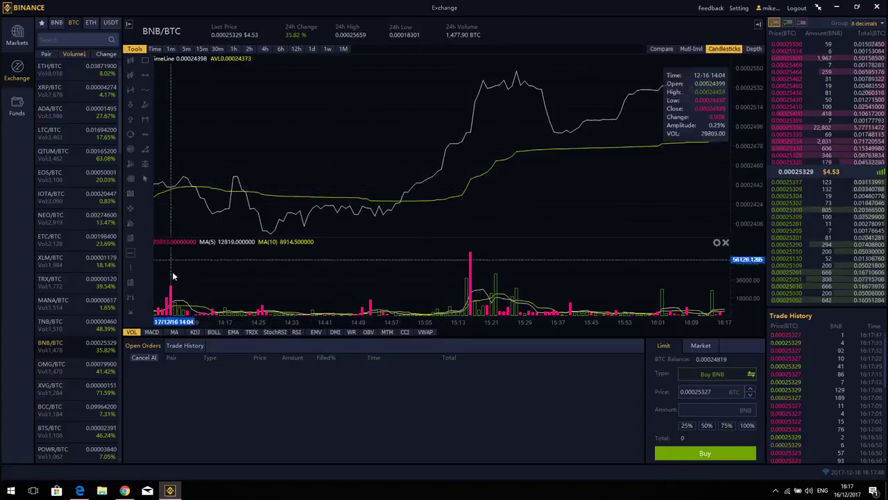
{"action": "left_click", "coordinate": [152, 332]}
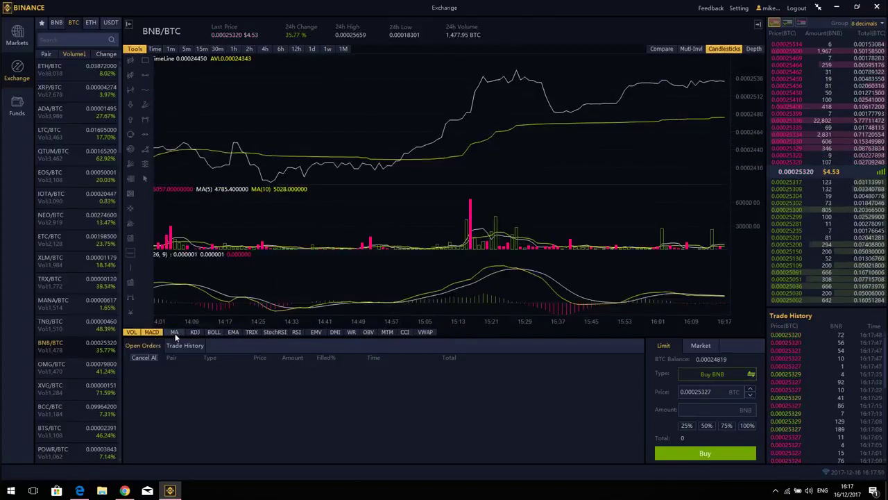
{"action": "left_click", "coordinate": [174, 332]}
{"action": "left_click", "coordinate": [198, 331]}
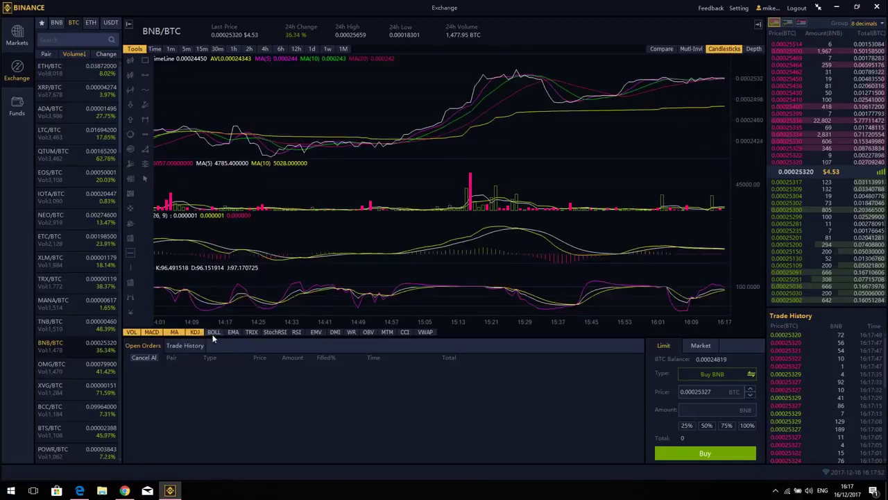
{"action": "left_click", "coordinate": [215, 332]}
{"action": "left_click", "coordinate": [233, 332]}
{"action": "left_click", "coordinate": [252, 333]}
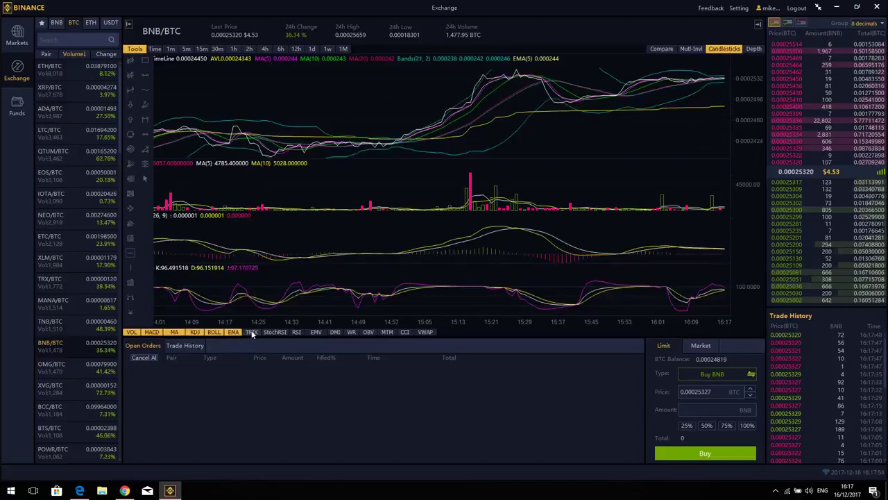
{"action": "left_click", "coordinate": [270, 332]}
{"action": "left_click", "coordinate": [296, 332]}
{"action": "left_click", "coordinate": [315, 333]}
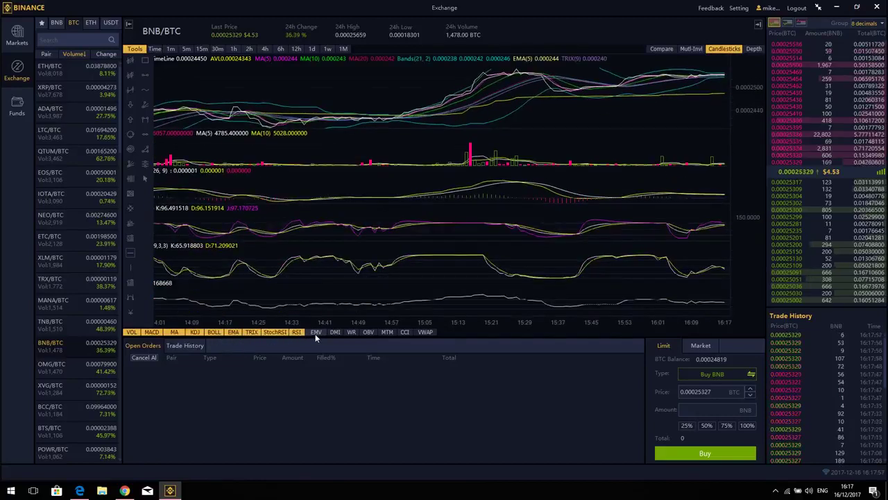
{"action": "left_click", "coordinate": [334, 333]}
{"action": "left_click", "coordinate": [352, 332]}
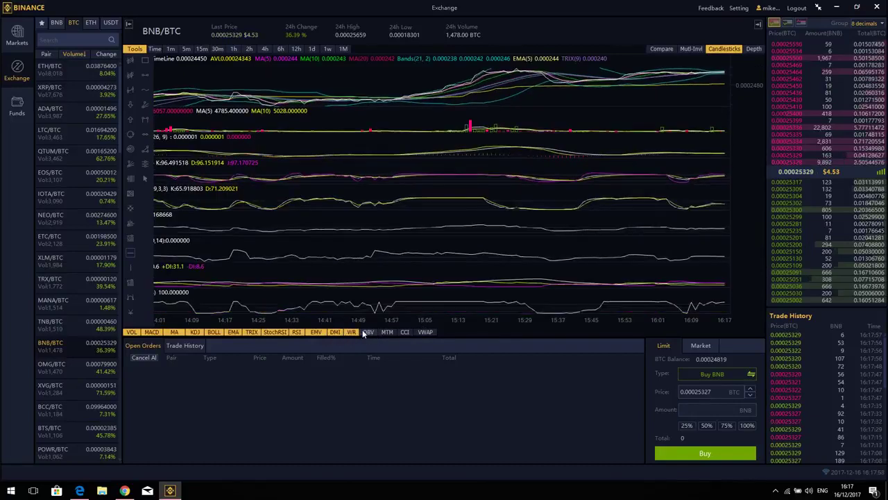
{"action": "left_click", "coordinate": [368, 332]}
{"action": "left_click", "coordinate": [387, 333]}
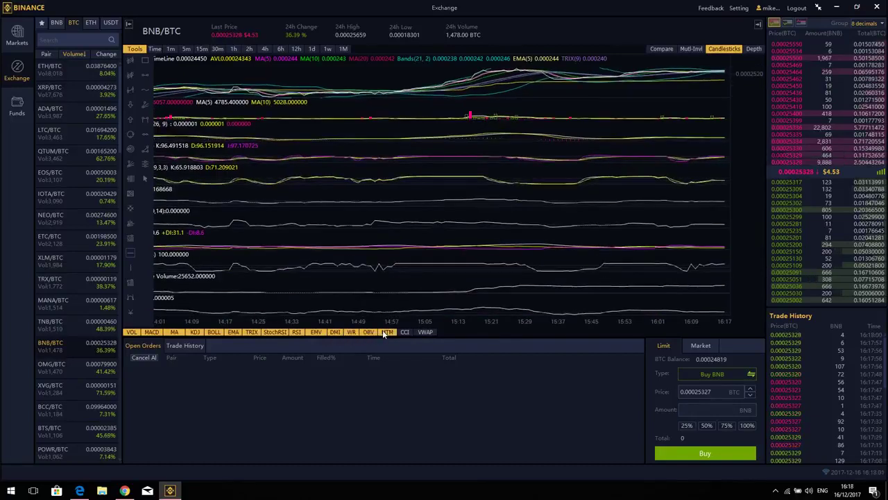
{"action": "left_click", "coordinate": [405, 333]}
{"action": "left_click", "coordinate": [423, 333]}
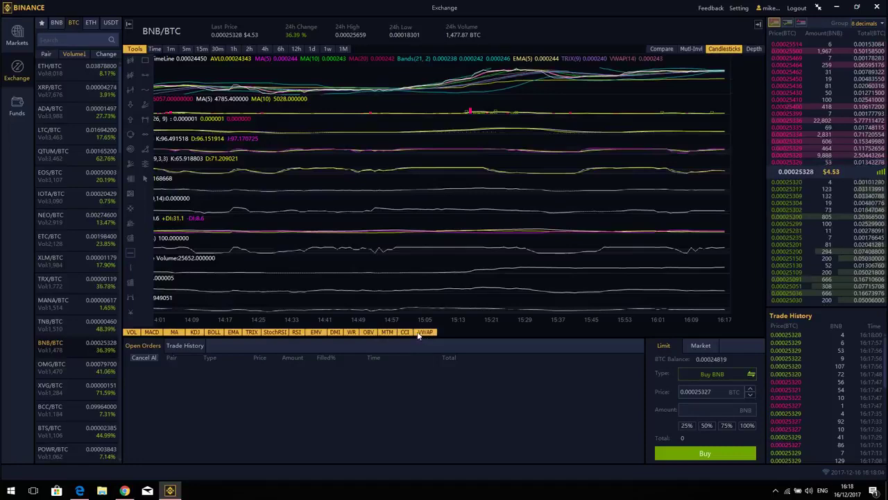
- Turn off all indicators from VWAP back to MACD, plus the volume bars
{"action": "left_click", "coordinate": [425, 332]}
{"action": "left_click", "coordinate": [405, 332]}
{"action": "left_click", "coordinate": [387, 332]}
{"action": "left_click", "coordinate": [368, 332]}
{"action": "left_click", "coordinate": [352, 332]}
{"action": "left_click", "coordinate": [335, 332]}
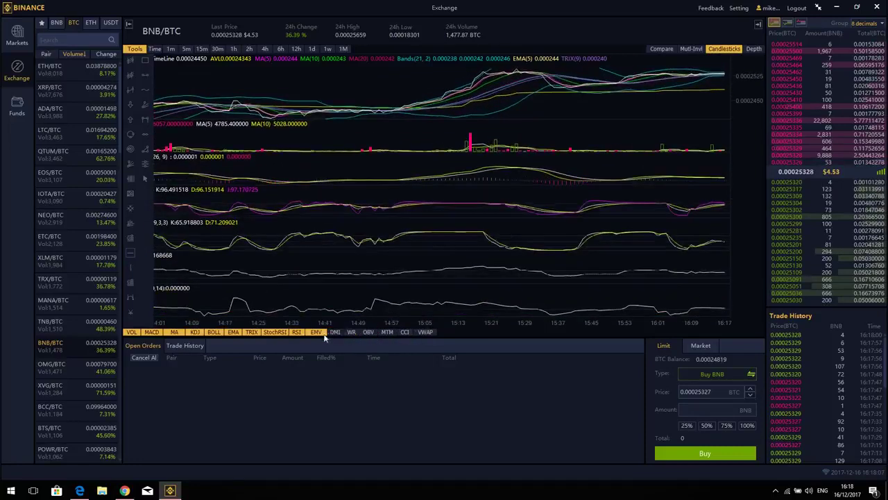
{"action": "left_click", "coordinate": [315, 332]}
{"action": "left_click", "coordinate": [297, 332]}
{"action": "left_click", "coordinate": [275, 332]}
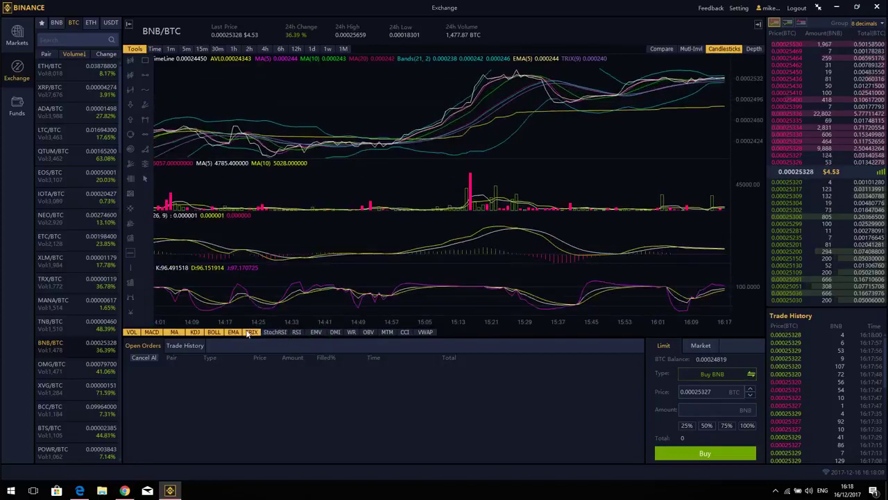
{"action": "left_click", "coordinate": [251, 332]}
{"action": "left_click", "coordinate": [233, 332]}
{"action": "left_click", "coordinate": [214, 332]}
{"action": "left_click", "coordinate": [195, 332]}
{"action": "left_click", "coordinate": [174, 331]}
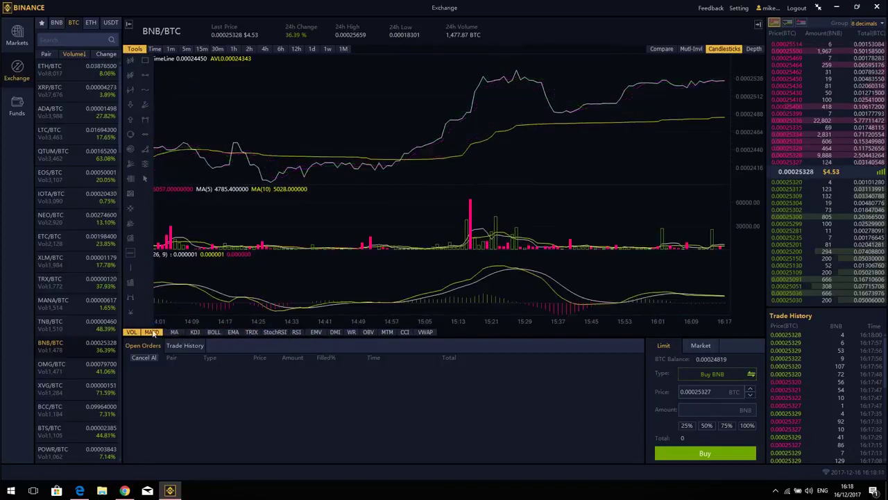
{"action": "left_click", "coordinate": [151, 331]}
{"action": "left_click", "coordinate": [131, 331]}
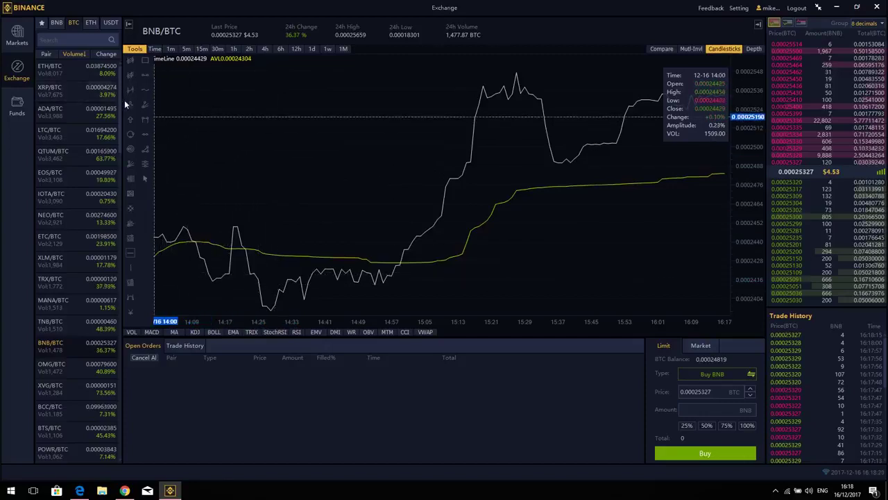
- Compare ADA/BTC, XLM/BTC, IOTA/BTC (replacing LTC/BTC) and NEO/BTC charts
{"action": "left_click", "coordinate": [675, 49]}
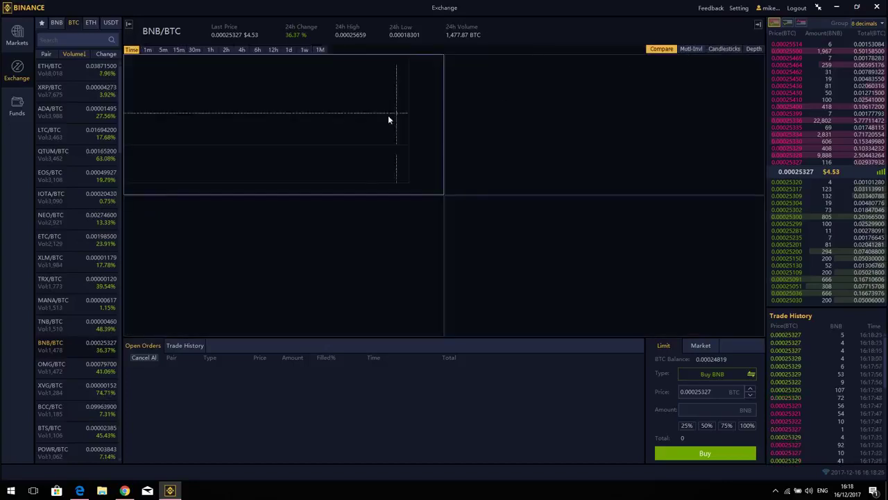
{"action": "left_click", "coordinate": [79, 110]}
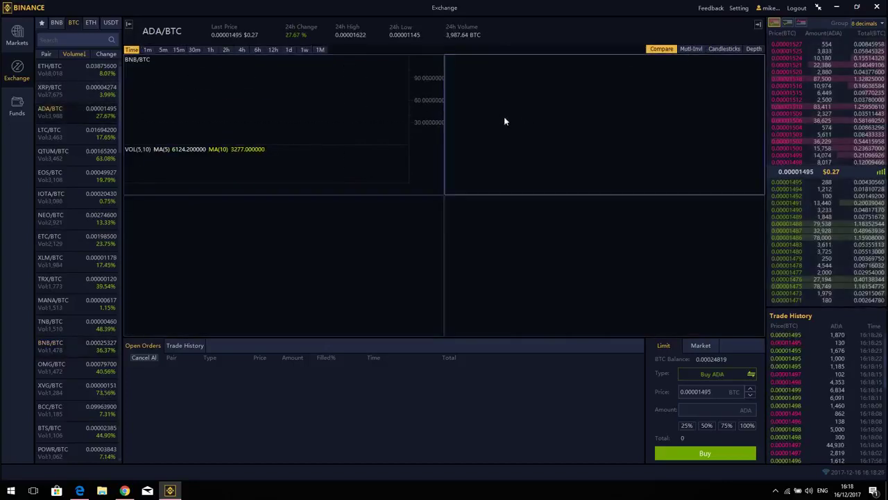
{"action": "left_click", "coordinate": [69, 264]}
{"action": "left_click", "coordinate": [346, 255]}
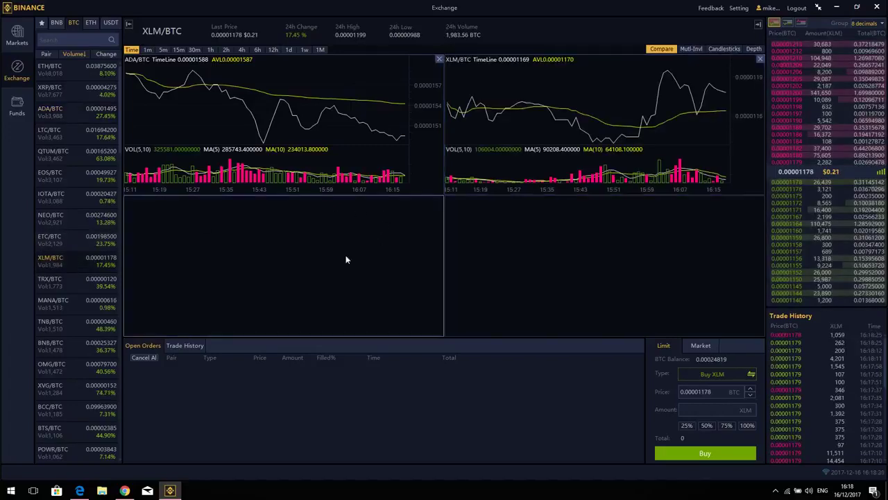
{"action": "left_click", "coordinate": [60, 134]}
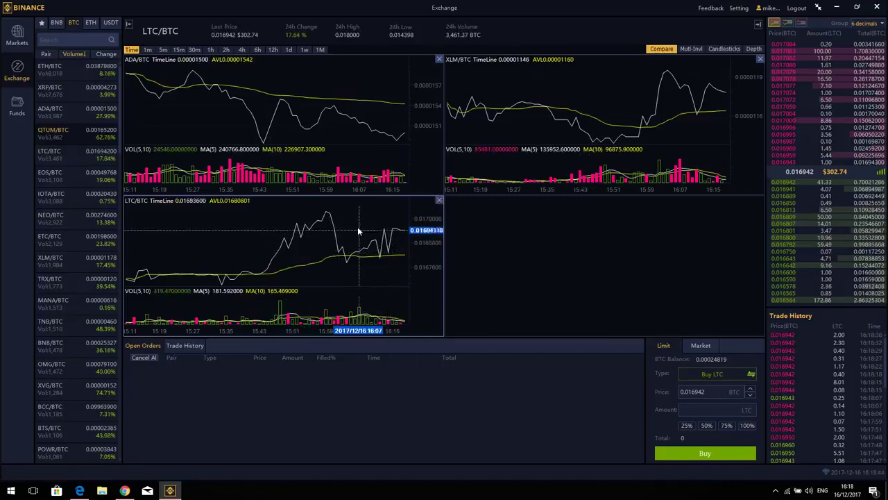
{"action": "left_click", "coordinate": [55, 197]}
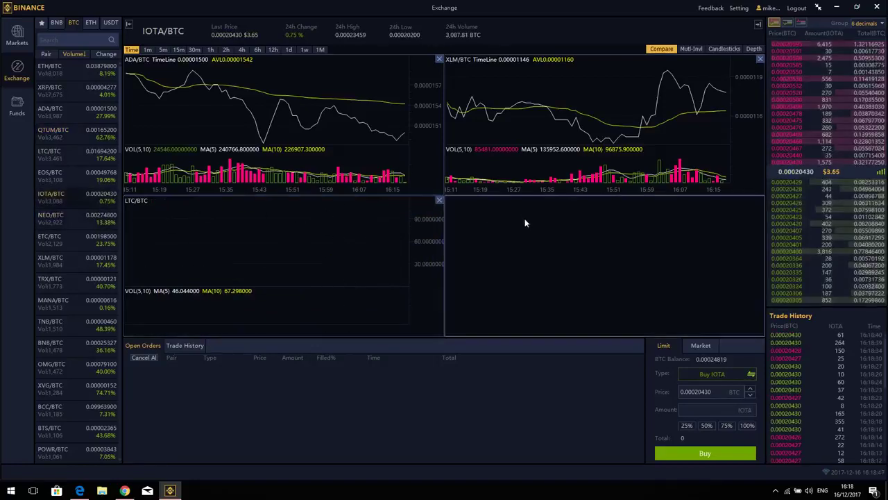
{"action": "left_click", "coordinate": [59, 219]}
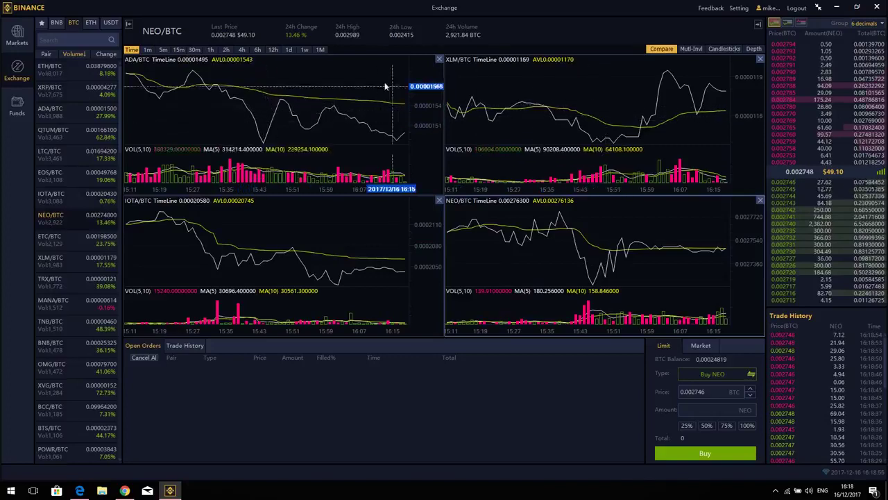
- Close the IOTA/BTC, ADA/BTC and XLM/BTC charts, leaving NEO/BTC
{"action": "left_click", "coordinate": [439, 199]}
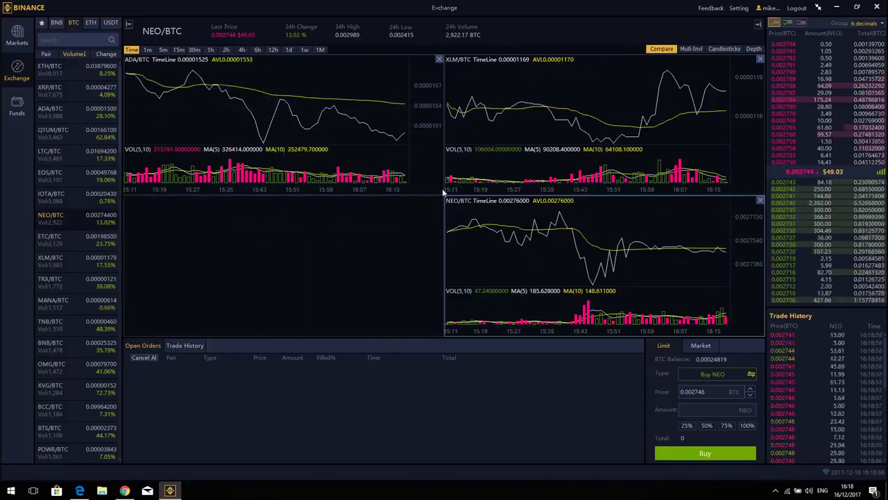
{"action": "left_click", "coordinate": [439, 59]}
{"action": "left_click", "coordinate": [760, 59]}
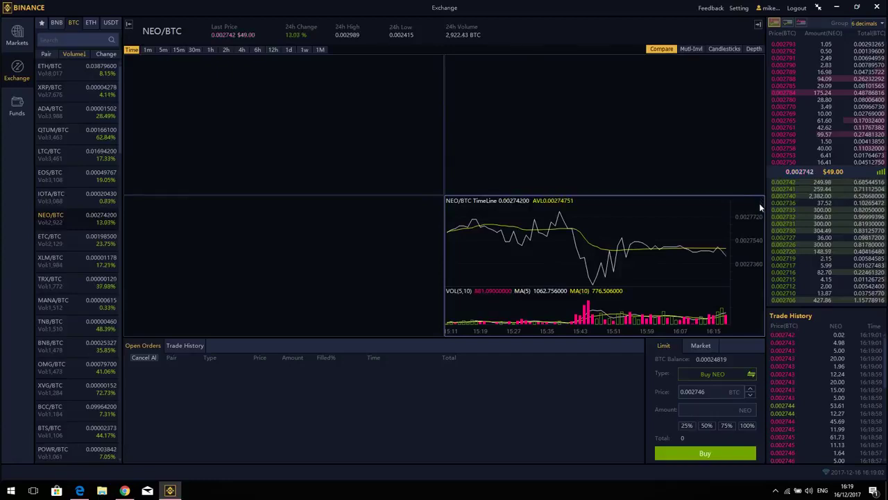
{"action": "left_click_drag", "start_coordinate": [697, 233], "coordinate": [557, 285]}
{"action": "mouse_move", "coordinate": [481, 242]}
{"action": "left_mouse_down"}
{"action": "mouse_move", "coordinate": [604, 242]}
{"action": "mouse_move", "coordinate": [481, 240]}
{"action": "left_mouse_up"}
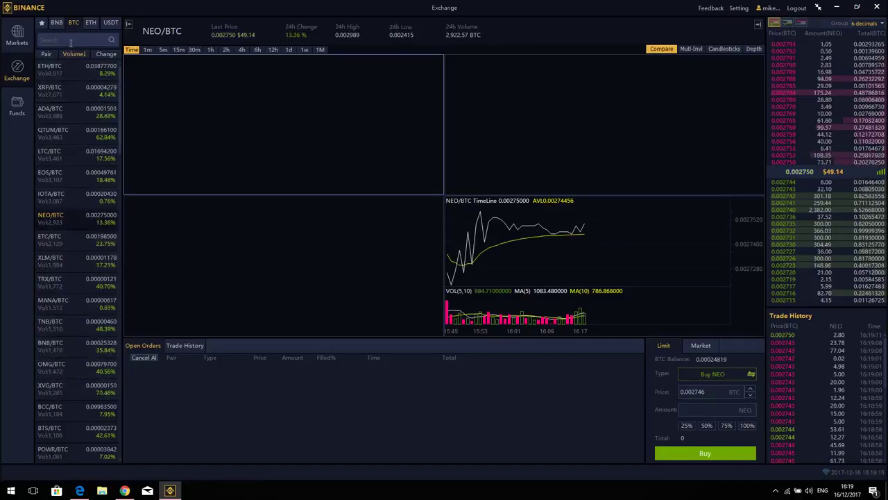
- Add the BNB/BTC chart via search and the BTC/USDT chart from USDT markets
{"action": "type", "text": "bnb"}
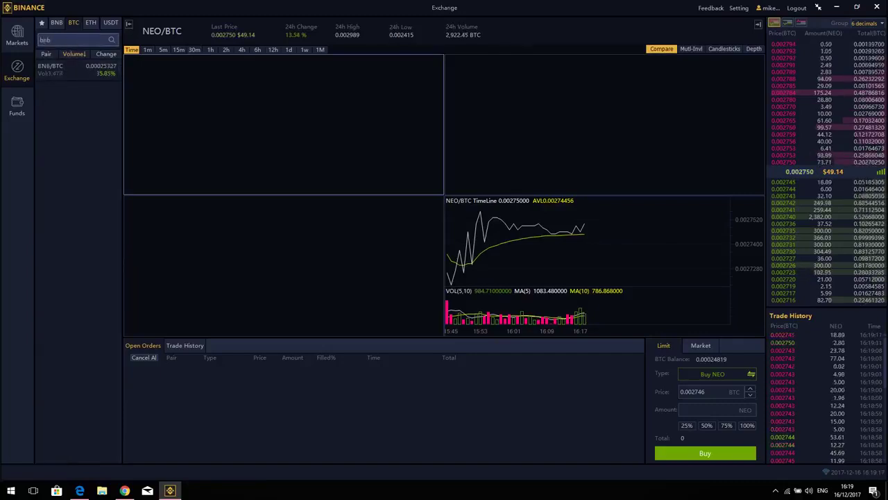
{"action": "left_click", "coordinate": [65, 68]}
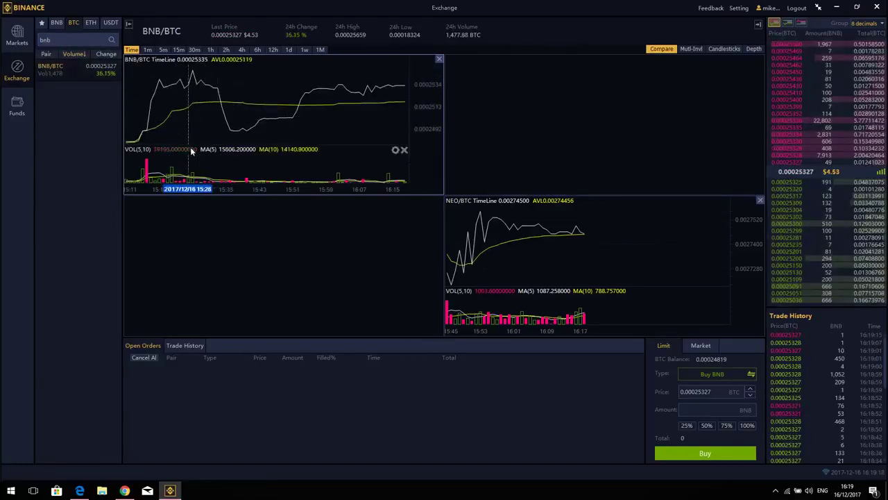
{"action": "key", "text": "BackSpace"}
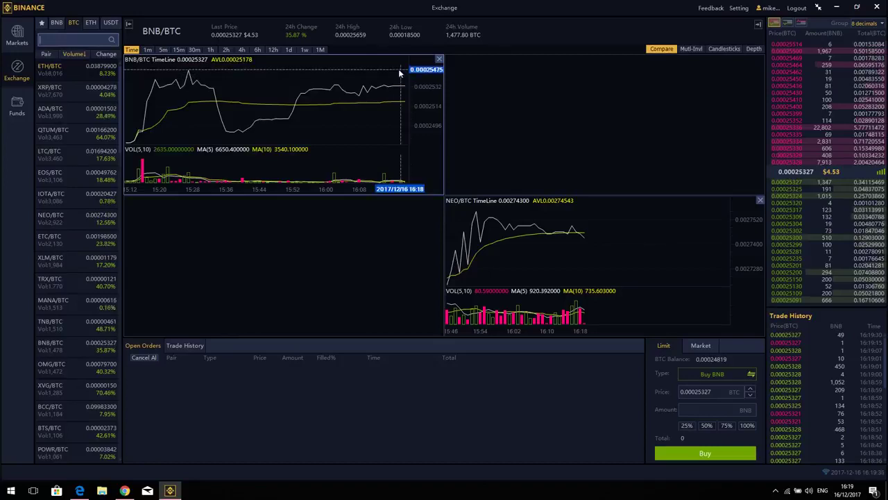
{"action": "left_click", "coordinate": [110, 23]}
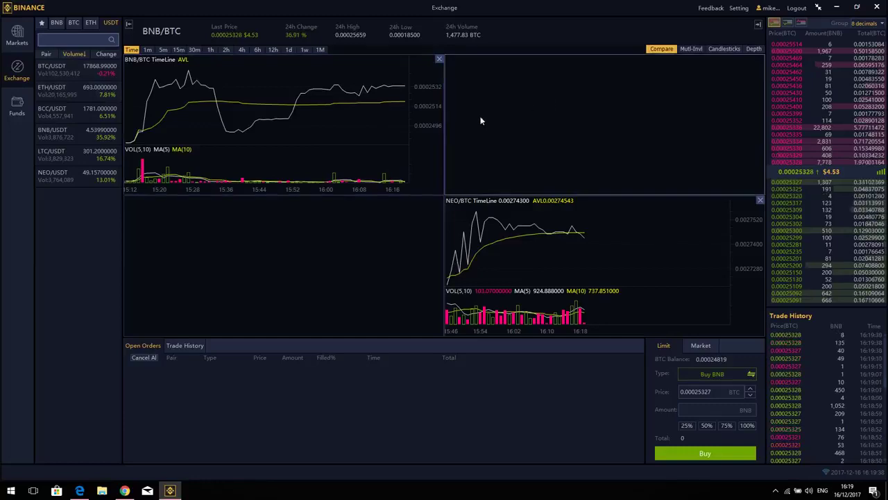
{"action": "left_click", "coordinate": [53, 66]}
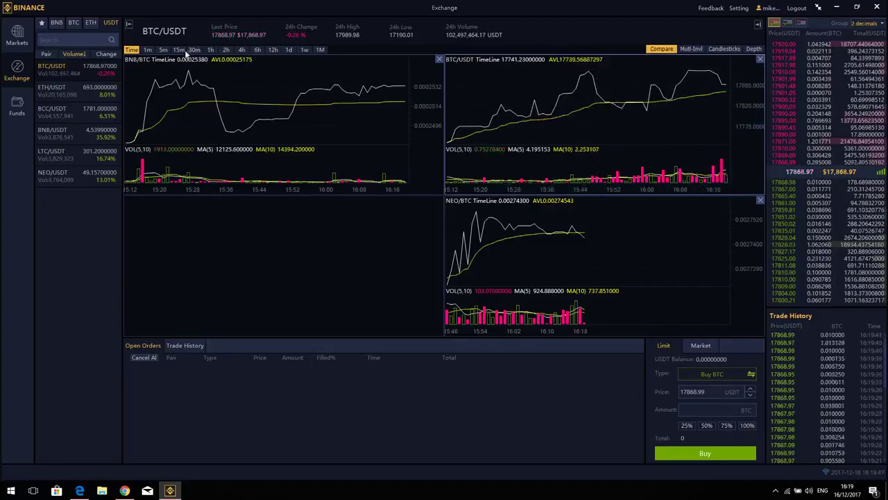
- Switch the BNB/BTC, BTC/USDT and NEO/BTC charts to 5-minute candlesticks
{"action": "left_click", "coordinate": [164, 51]}
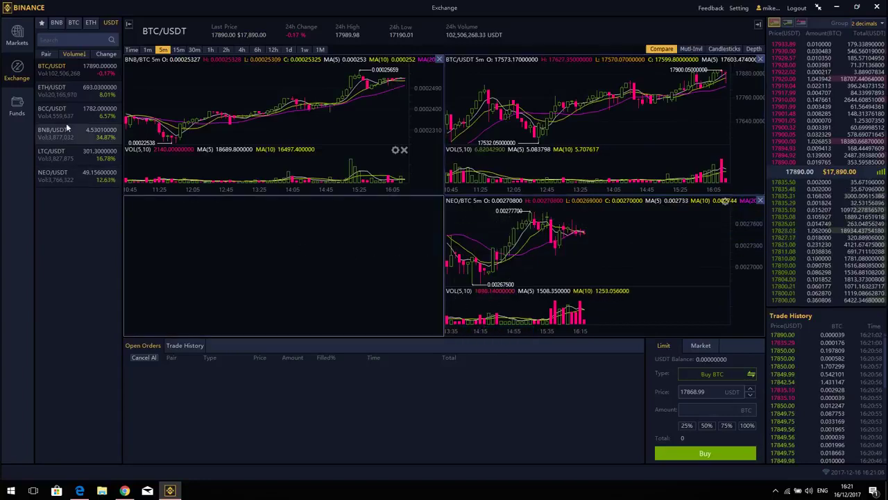
{"action": "left_click", "coordinate": [84, 42]}
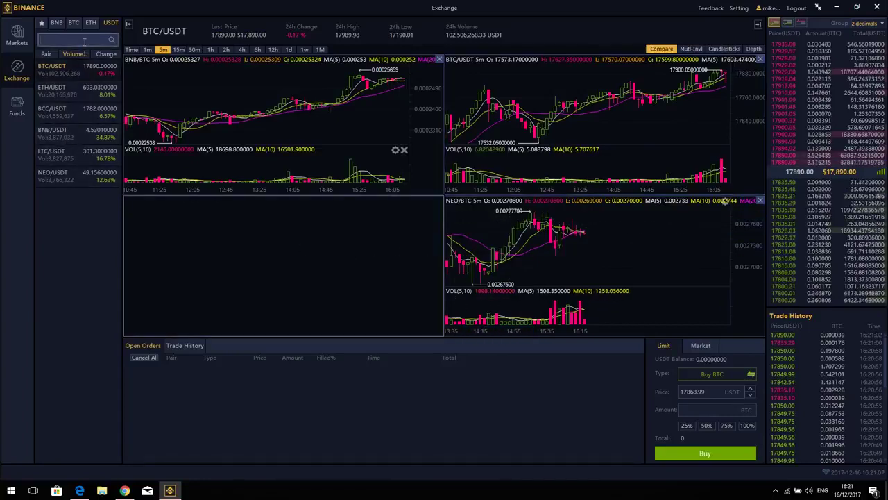
- Search 'eth', add the ETH/USDT chart, and switch to the multi-interval view
{"action": "type", "text": "eth"}
{"action": "left_click", "coordinate": [55, 68]}
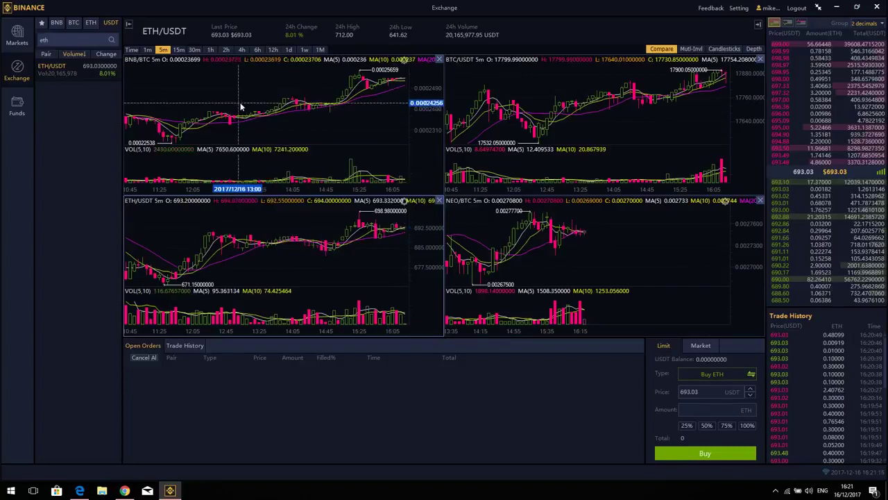
{"action": "left_click", "coordinate": [692, 50]}
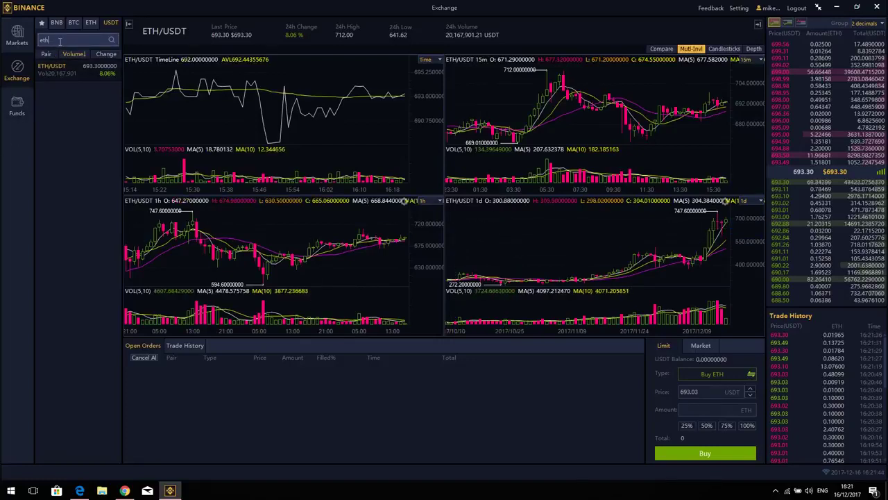
- Search 'bnb' and load BNB/USDT into the time line, 15m, 1h and daily charts
{"action": "key", "text": "BackSpace"}
{"action": "key", "text": "BackSpace"}
{"action": "type", "text": "bnb"}
{"action": "left_click", "coordinate": [61, 67]}
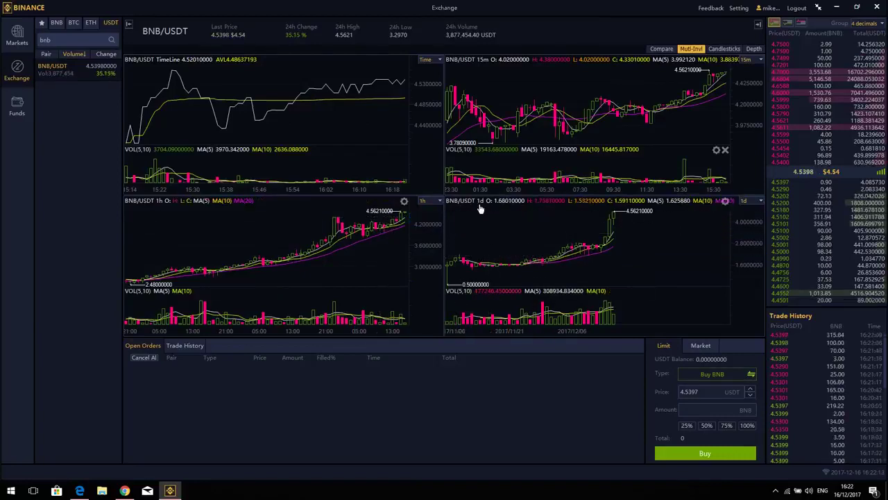
- Set the lower-left chart to 1w, lower-right to 1M, top-right to 1d and top-left to 12h
{"action": "left_click", "coordinate": [425, 202]}
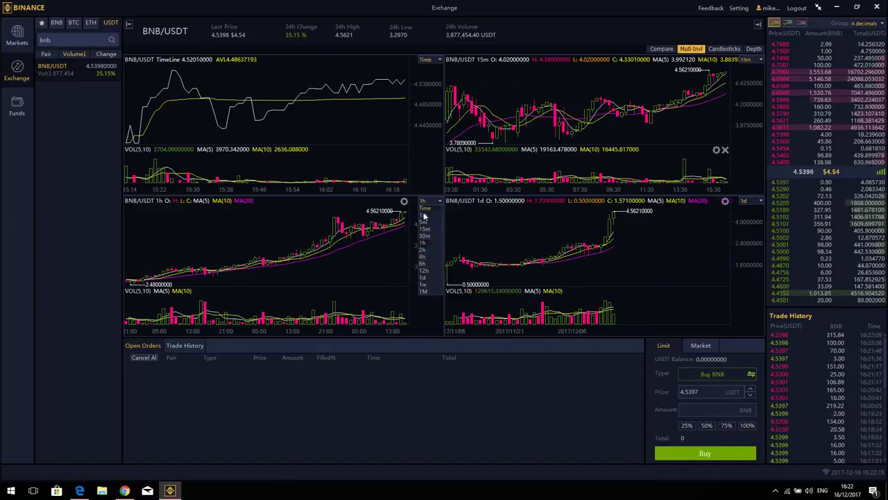
{"action": "left_click", "coordinate": [425, 257]}
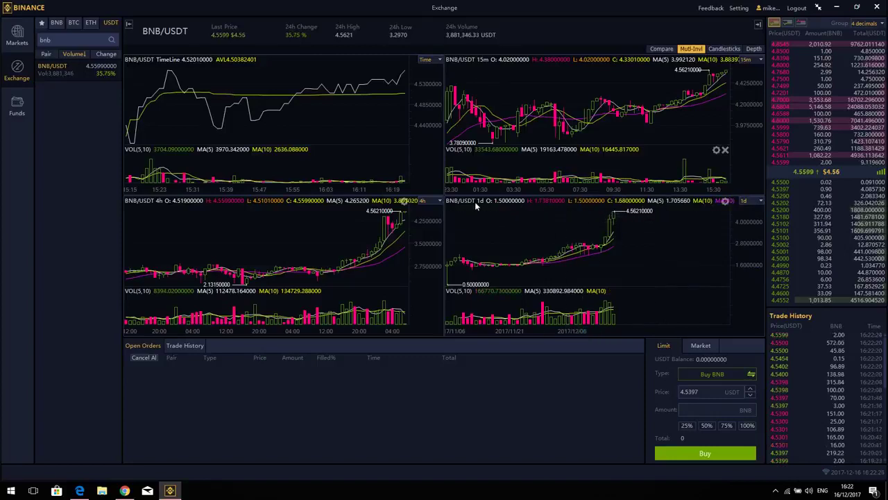
{"action": "left_click", "coordinate": [745, 201]}
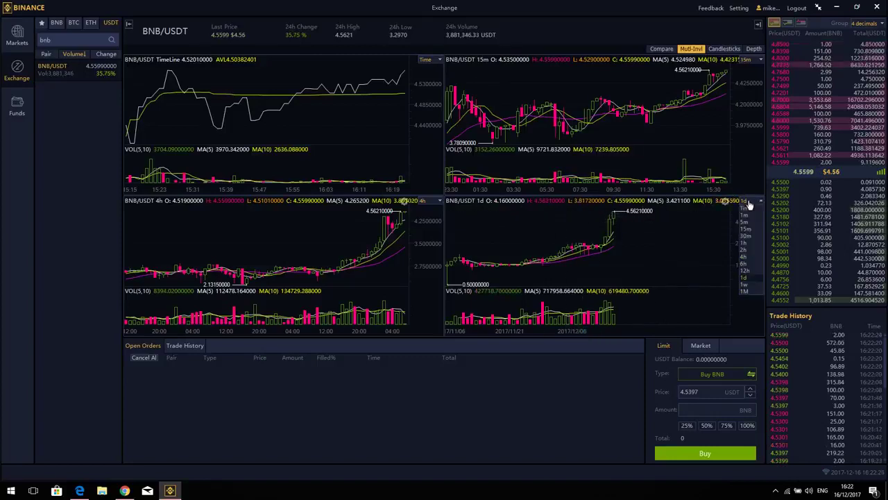
{"action": "left_click", "coordinate": [746, 292]}
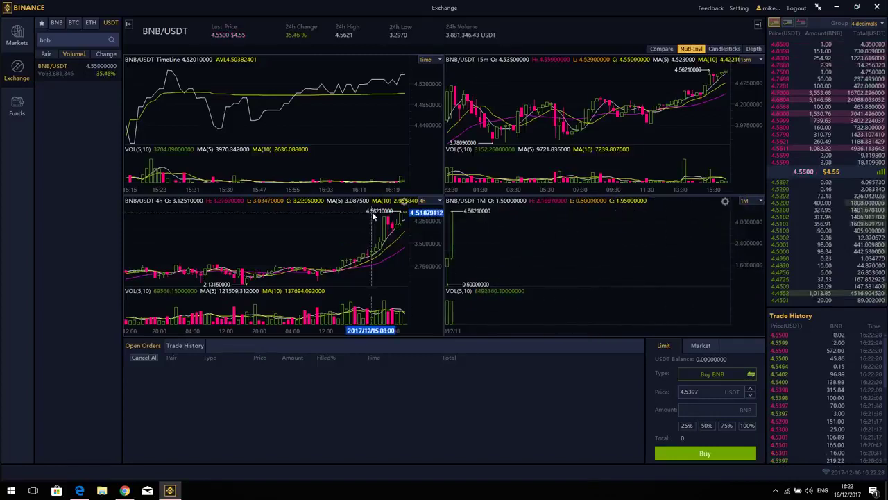
{"action": "left_click", "coordinate": [423, 200]}
{"action": "left_click", "coordinate": [424, 285]}
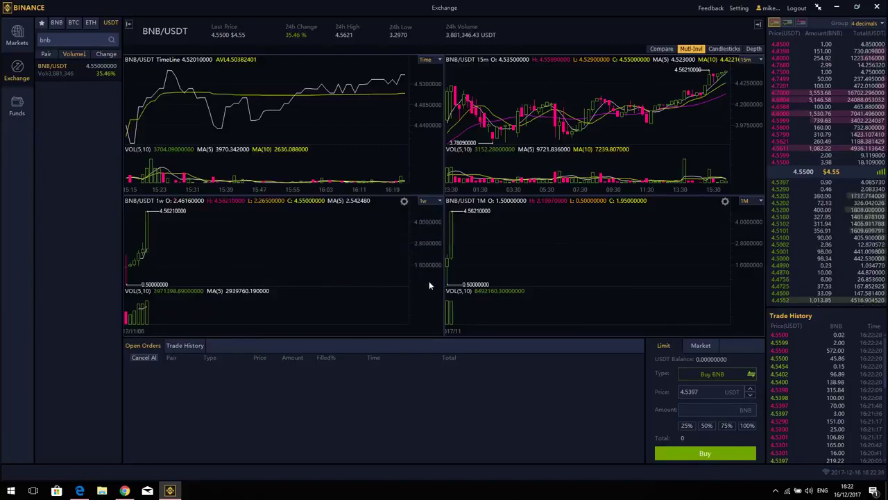
{"action": "left_click", "coordinate": [747, 60]}
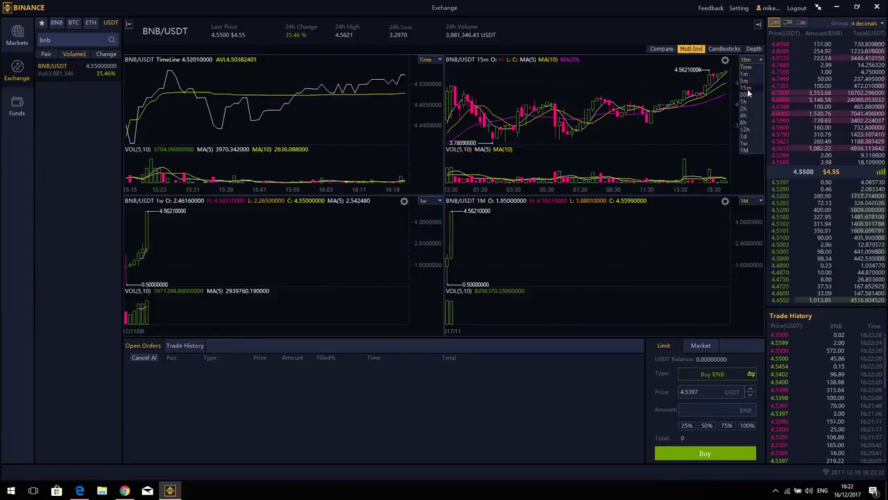
{"action": "left_click", "coordinate": [744, 136]}
{"action": "left_click", "coordinate": [424, 60]}
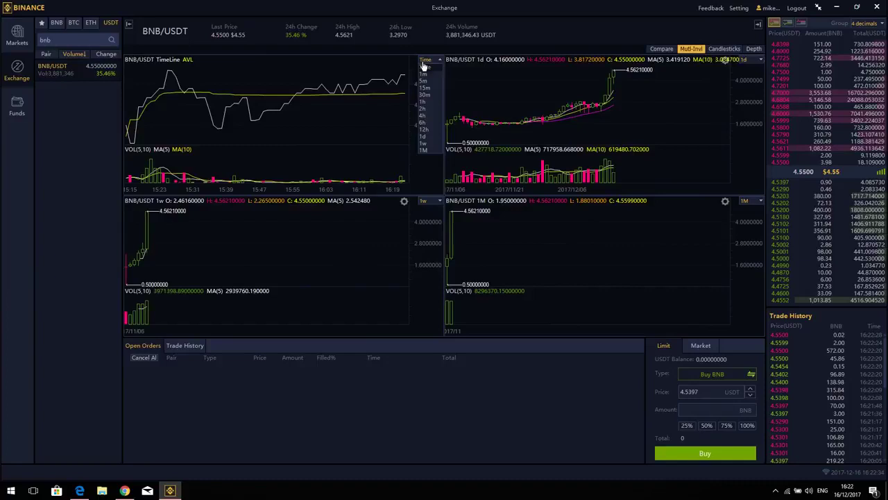
{"action": "left_click", "coordinate": [423, 129]}
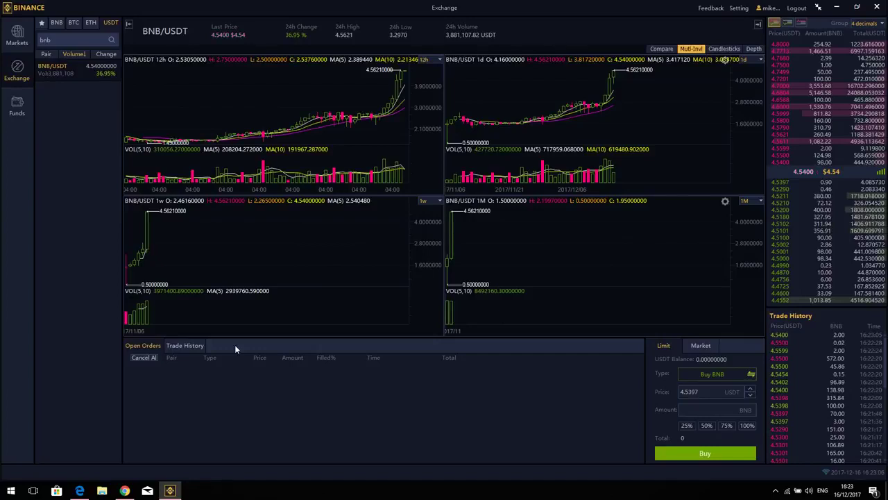
- Clear the 'bnb' pair search and switch the market to BTC/USDT on a candlestick chart
{"action": "left_click", "coordinate": [65, 40]}
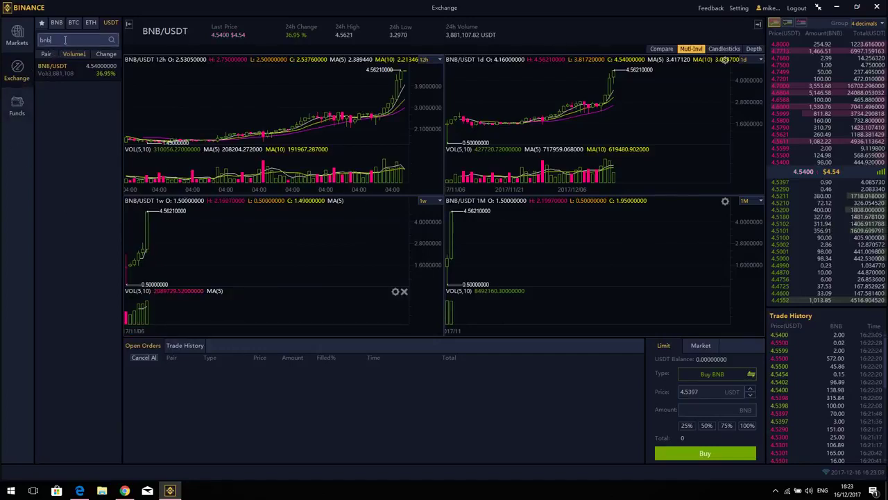
{"action": "key", "text": "BackSpace"}
{"action": "key", "text": "BackSpace"}
{"action": "key", "text": "BackSpace"}
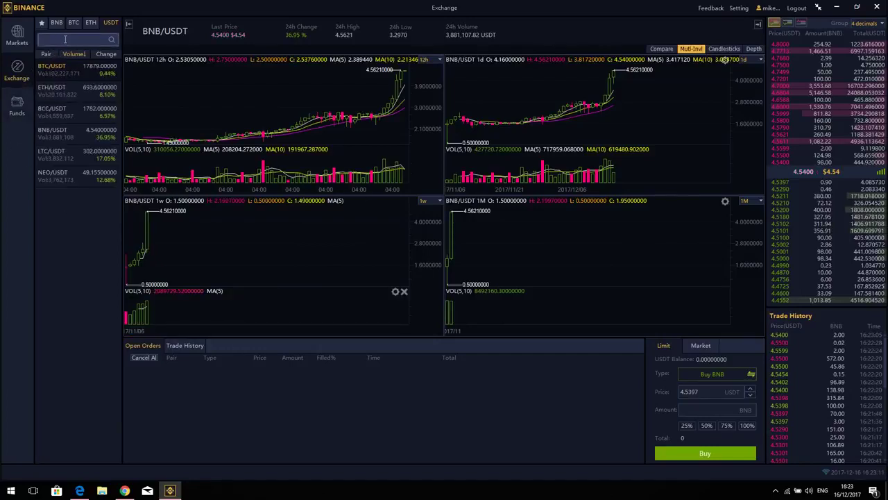
{"action": "left_click", "coordinate": [724, 49]}
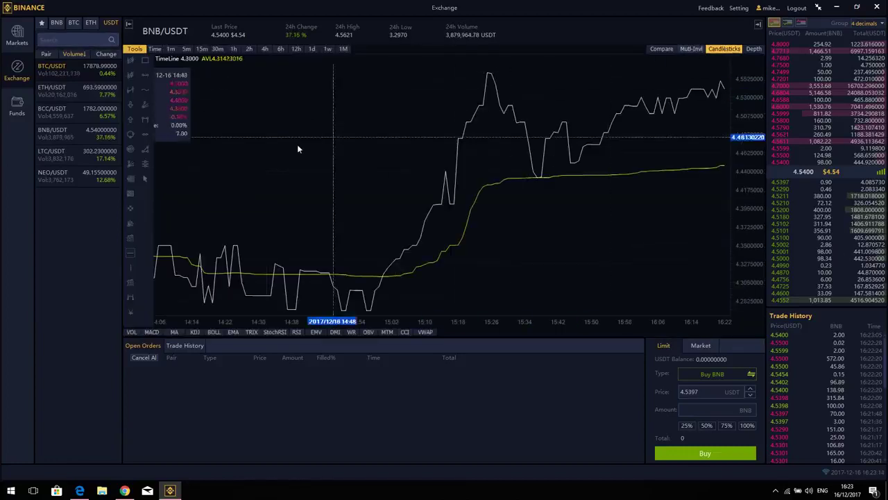
{"action": "left_click", "coordinate": [62, 68]}
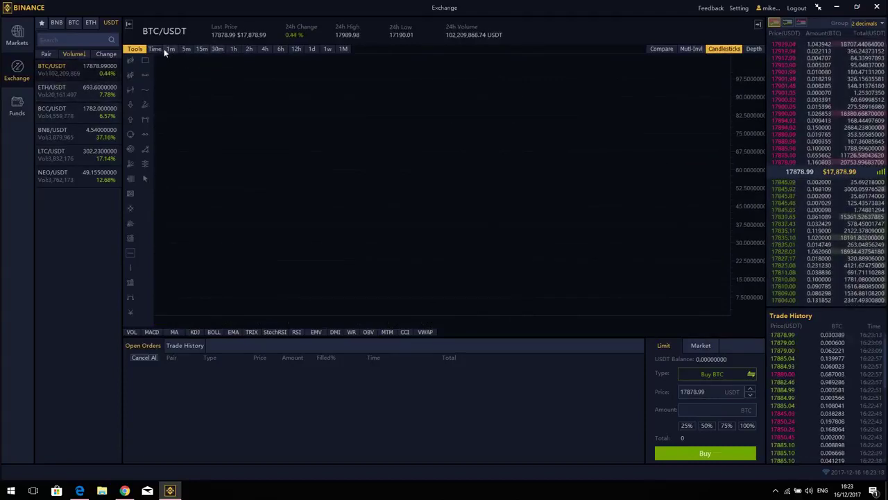
- Try the 5m interval, then chart BTC/USDT at 12-hour, daily, weekly and monthly intervals at once
{"action": "left_click", "coordinate": [186, 49]}
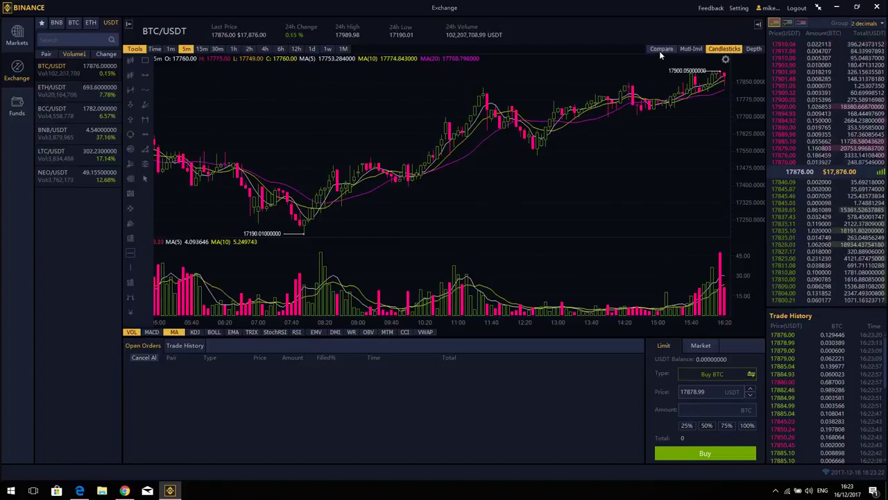
{"action": "left_click", "coordinate": [692, 49]}
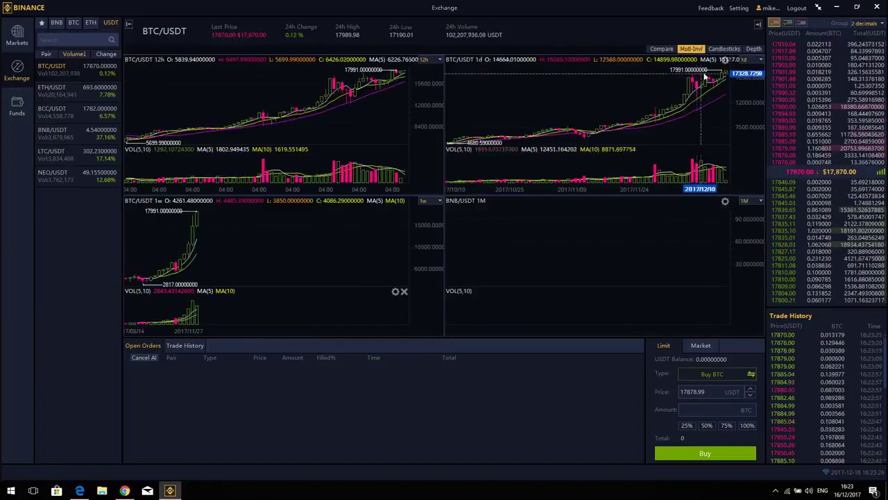
{"action": "left_click", "coordinate": [710, 48]}
{"action": "left_click", "coordinate": [703, 48]}
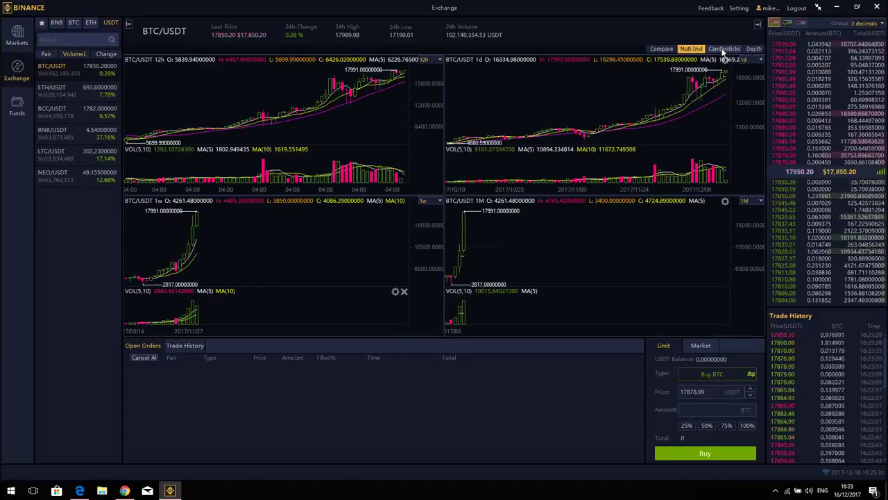
- Switch the BTC/USDT chart to the Depth view of buy and sell order volume
{"action": "left_click", "coordinate": [754, 48]}
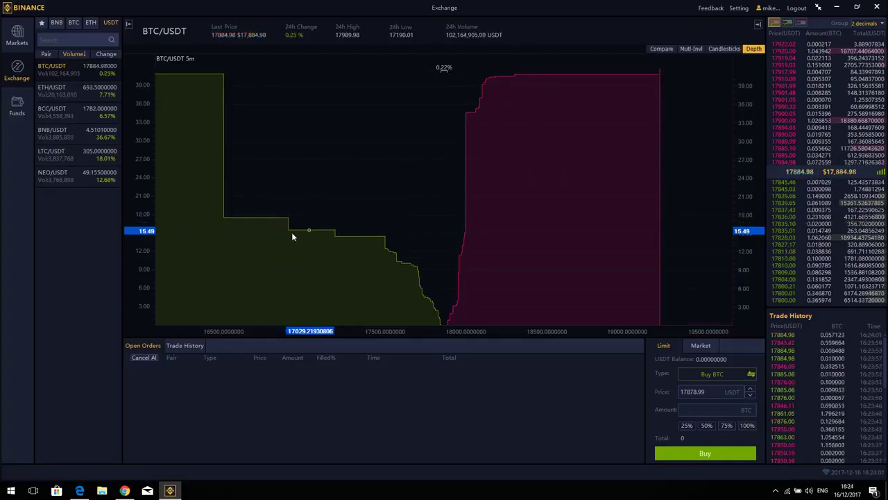
- Open the Markets page, browse Favorites and BNB Markets, then select the BTC Markets list
{"action": "left_click", "coordinate": [20, 48]}
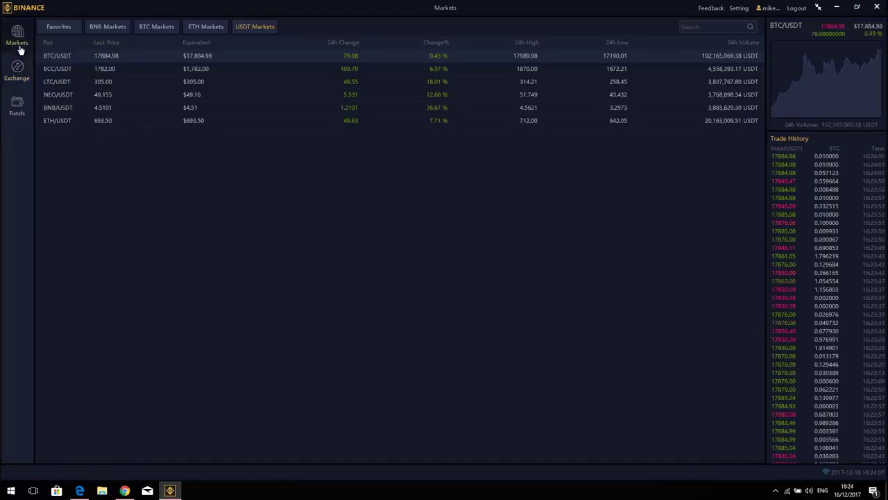
{"action": "left_click", "coordinate": [75, 29]}
{"action": "left_click", "coordinate": [107, 29]}
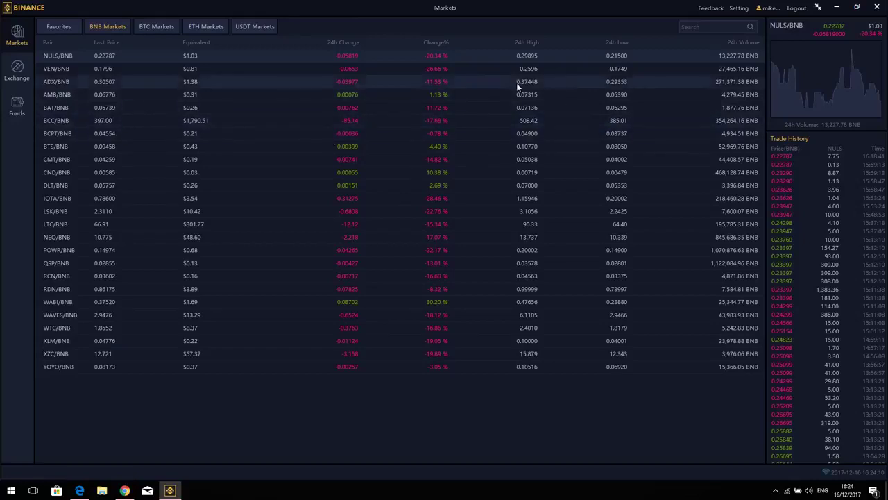
{"action": "left_click", "coordinate": [58, 69]}
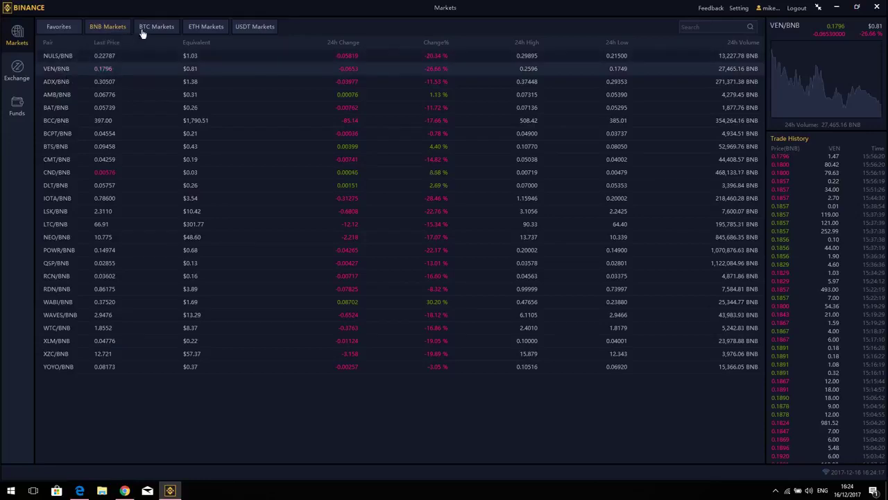
{"action": "left_click", "coordinate": [142, 29]}
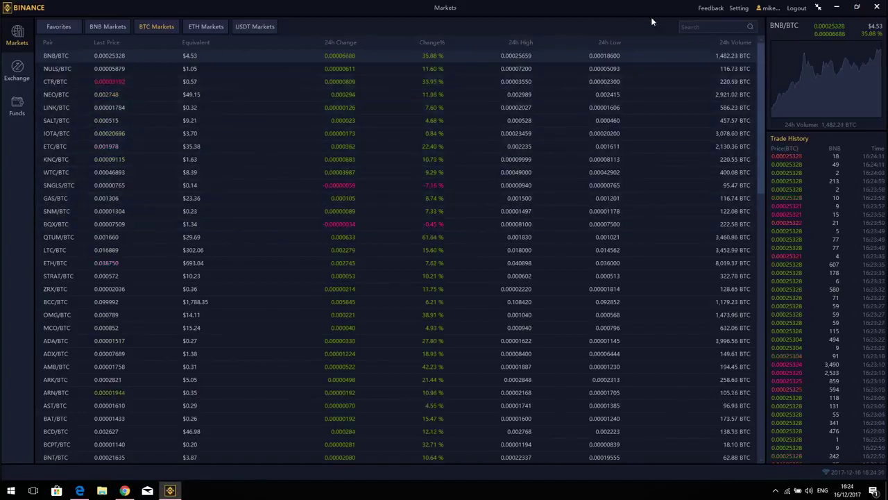
- Search the Markets list for eth, ltc, eos and Dash to star those pairs
{"action": "left_click", "coordinate": [705, 26]}
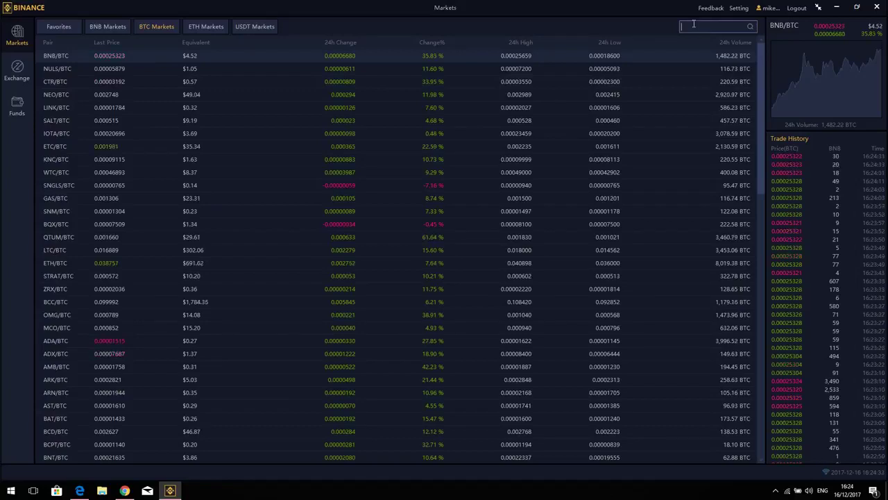
{"action": "type", "text": "eth"}
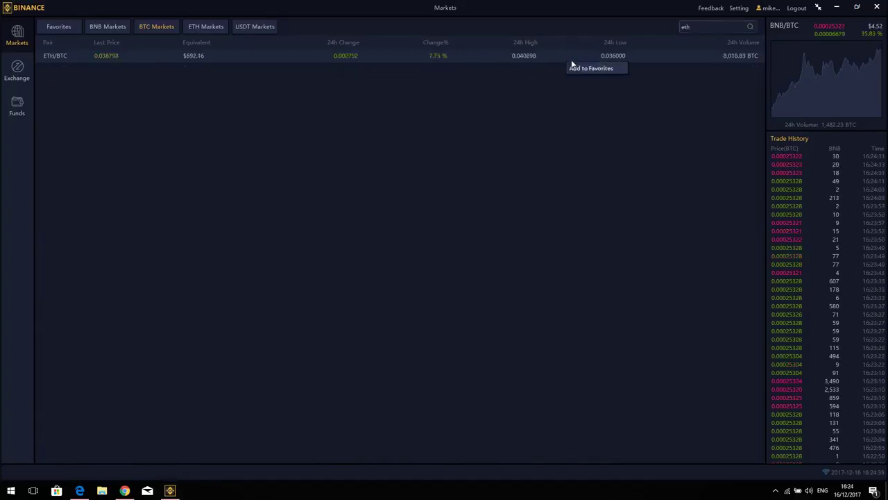
{"action": "double_click", "coordinate": [705, 27]}
{"action": "type", "text": "ltc"}
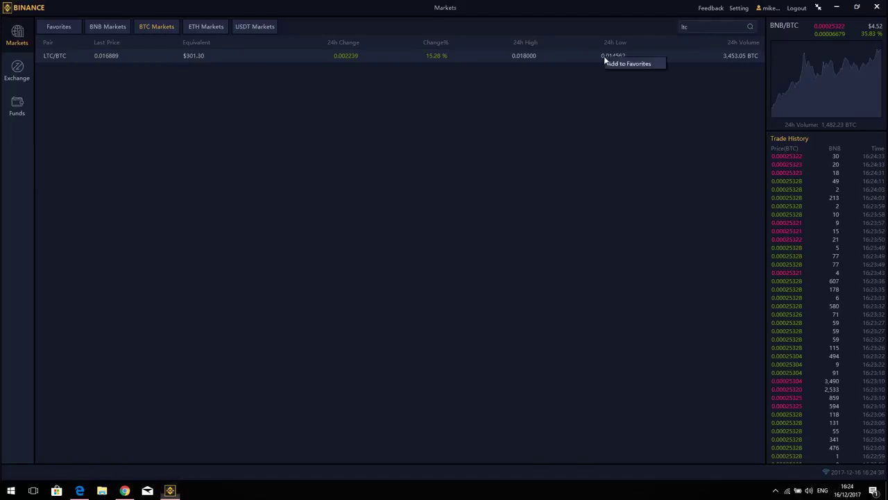
{"action": "double_click", "coordinate": [706, 28]}
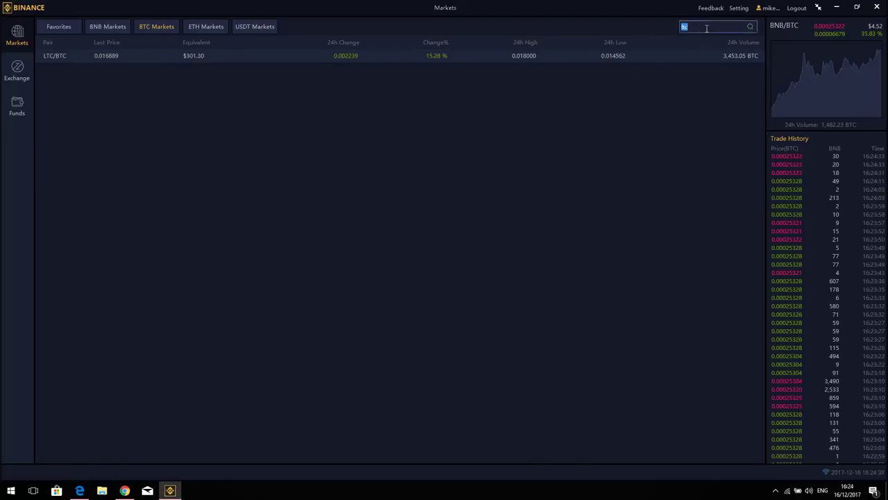
{"action": "type", "text": "eos"}
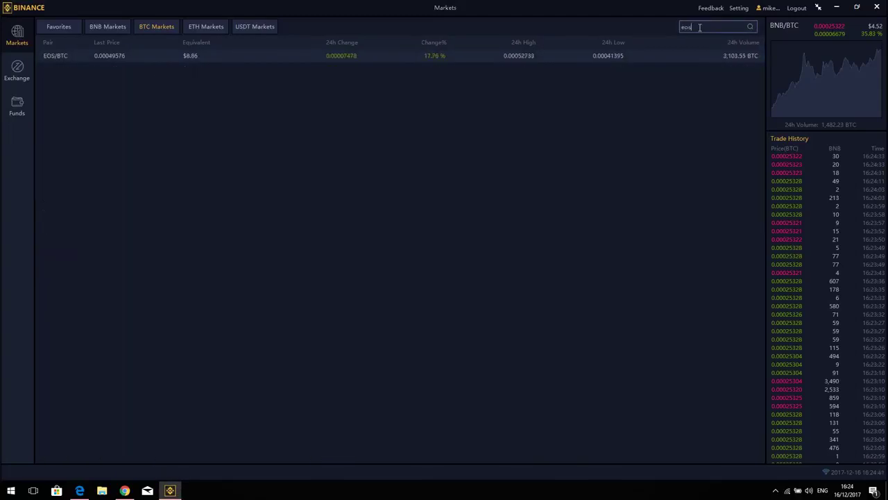
{"action": "double_click", "coordinate": [710, 25]}
{"action": "type", "text": "Dash"}
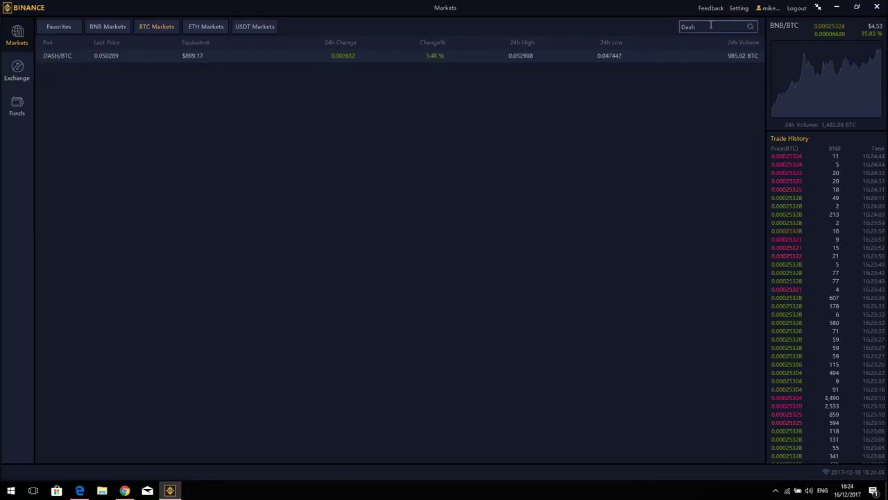
- Clear the search, check USDT markets, and sort the seven Favorites by 24h Volume, BTC/USDT first
{"action": "left_click", "coordinate": [67, 33]}
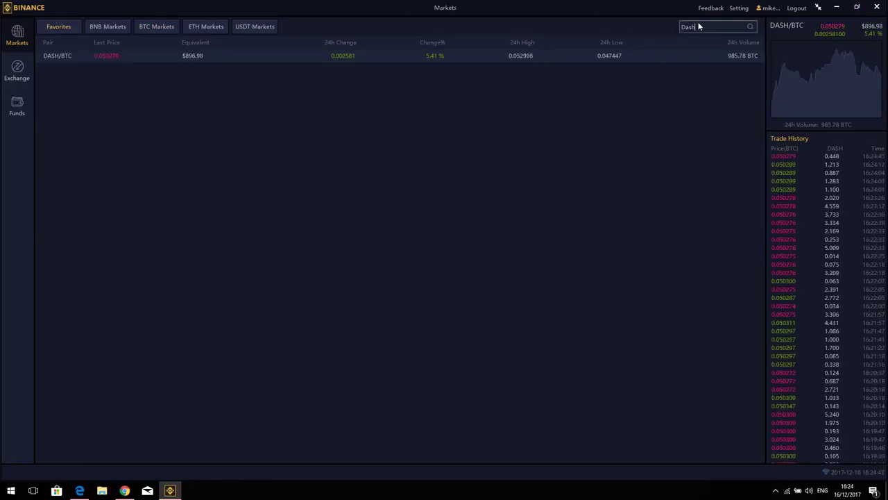
{"action": "key", "text": "BackSpace"}
{"action": "key", "text": "BackSpace"}
{"action": "key", "text": "BackSpace"}
{"action": "key", "text": "BackSpace"}
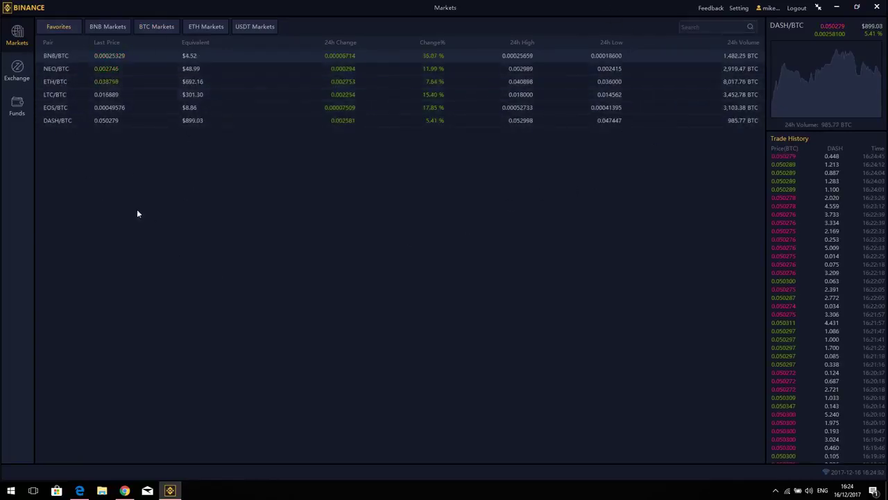
{"action": "left_click", "coordinate": [262, 28]}
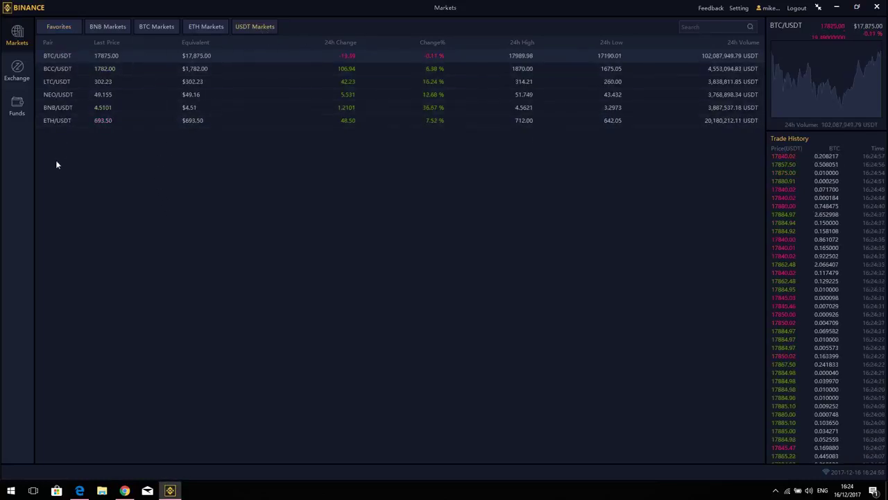
{"action": "left_click", "coordinate": [62, 31]}
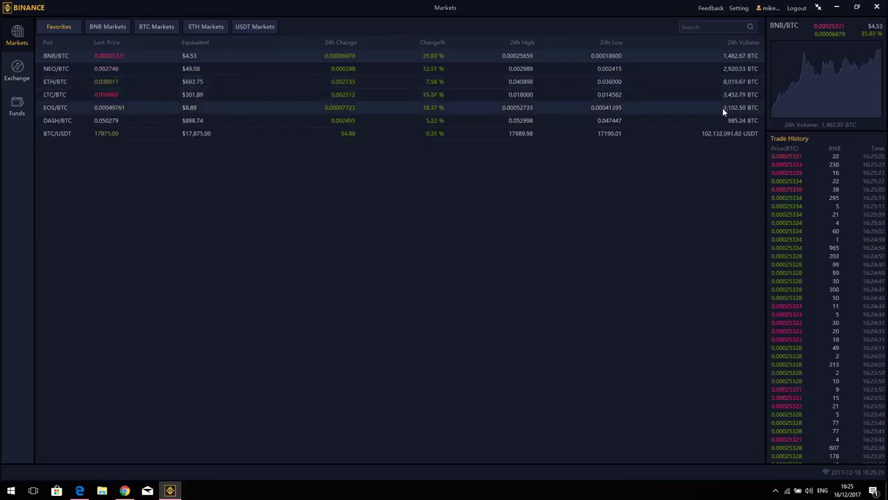
{"action": "left_click", "coordinate": [738, 42]}
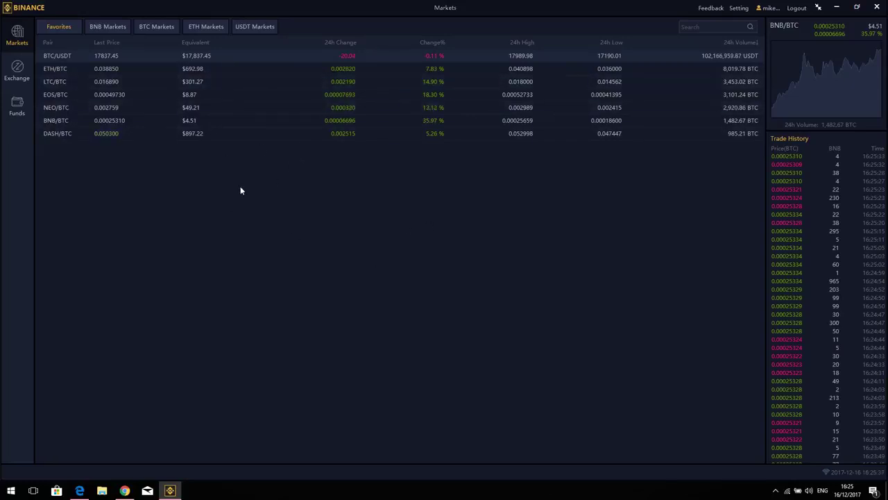
- On the Exchange page, search 'bnb' in the BTC pair list and select BNB/BTC
{"action": "left_click", "coordinate": [16, 70]}
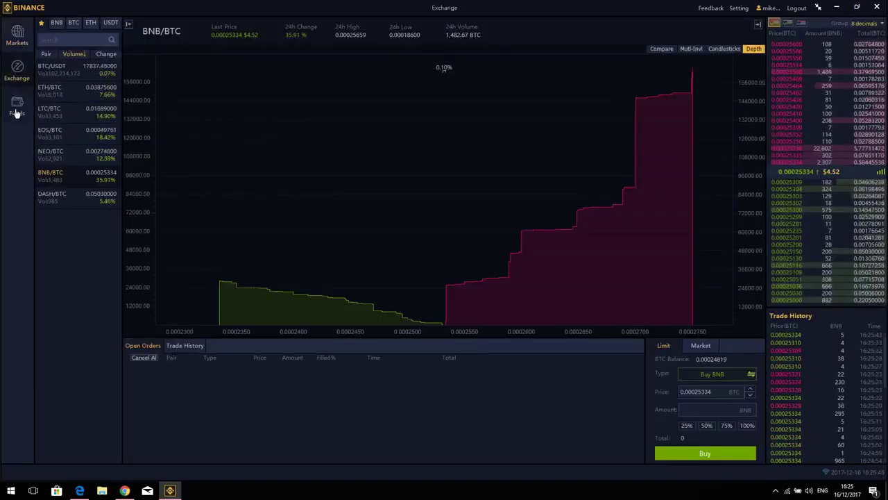
{"action": "left_click", "coordinate": [23, 55]}
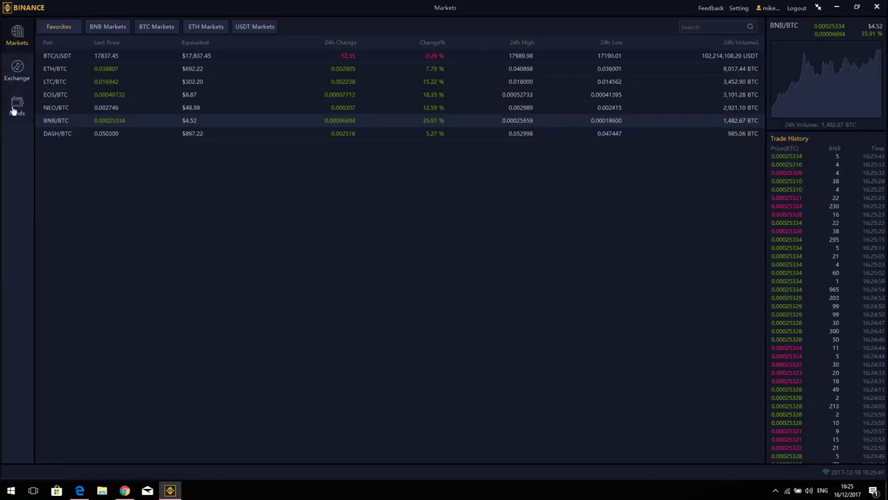
{"action": "left_click", "coordinate": [19, 70]}
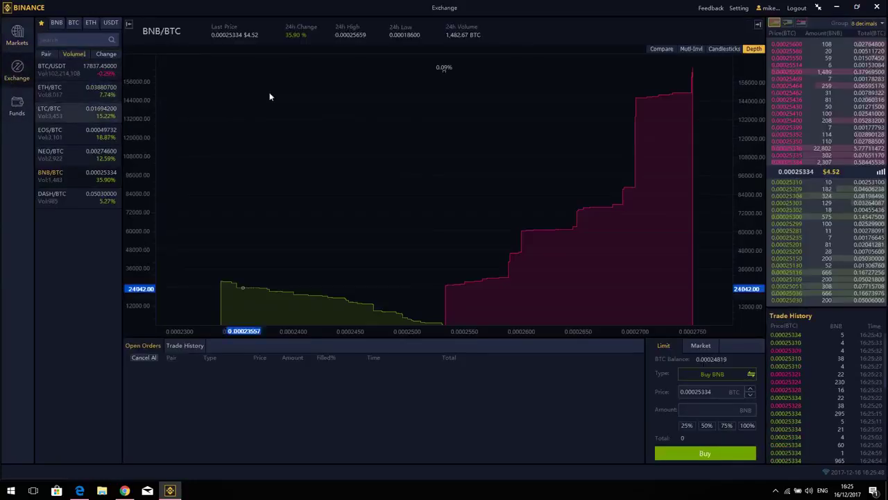
{"action": "left_click", "coordinate": [56, 23]}
{"action": "left_click", "coordinate": [68, 40]}
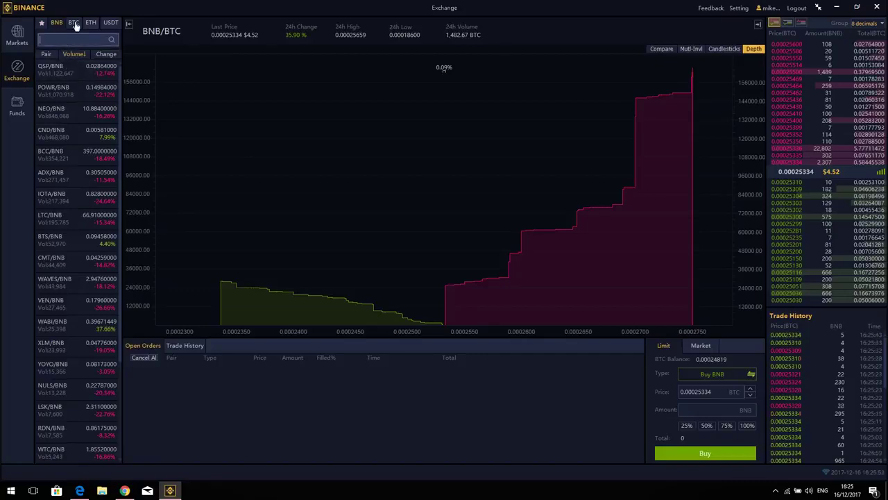
{"action": "type", "text": "bnb"}
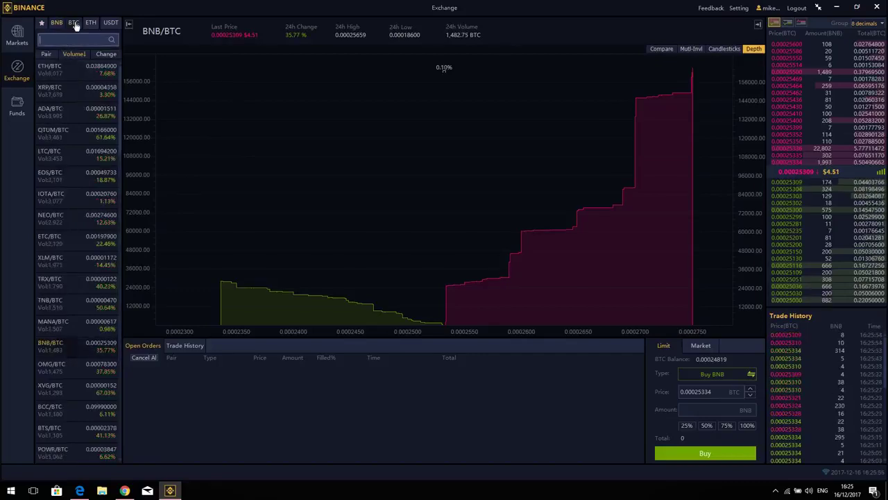
{"action": "left_click", "coordinate": [73, 68]}
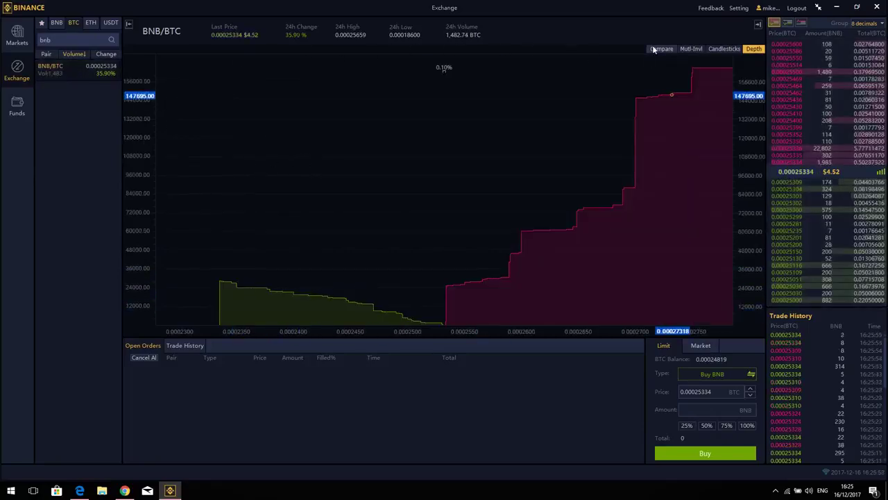
- Try the Mutl-Invl and Compare views, then show a single 5-minute BNB/BTC candlestick chart
{"action": "left_click", "coordinate": [692, 49]}
{"action": "left_click", "coordinate": [714, 50]}
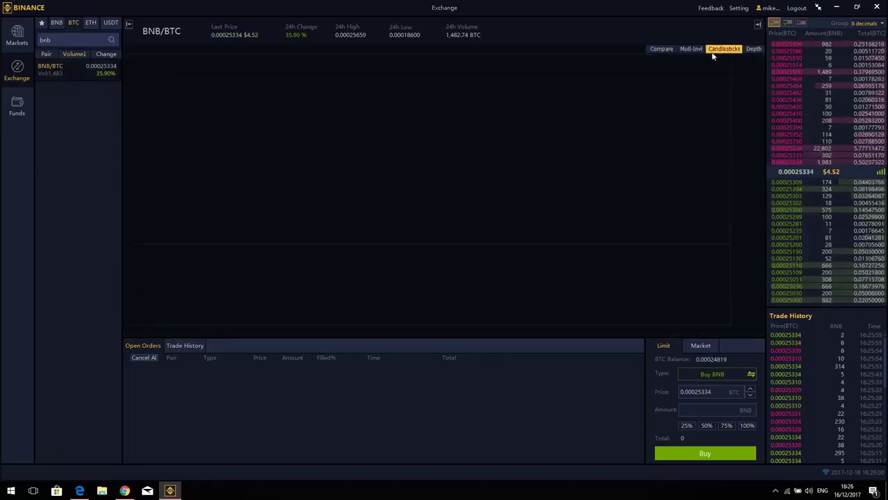
{"action": "left_click", "coordinate": [655, 49]}
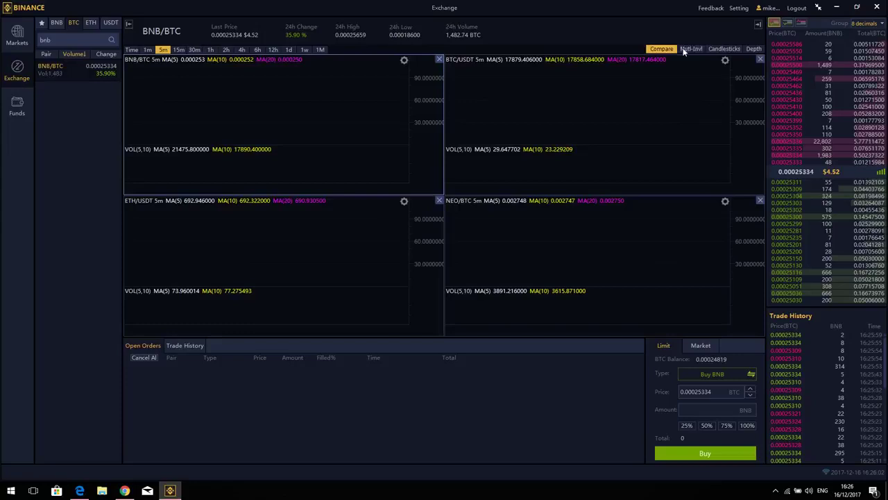
{"action": "left_click", "coordinate": [724, 50]}
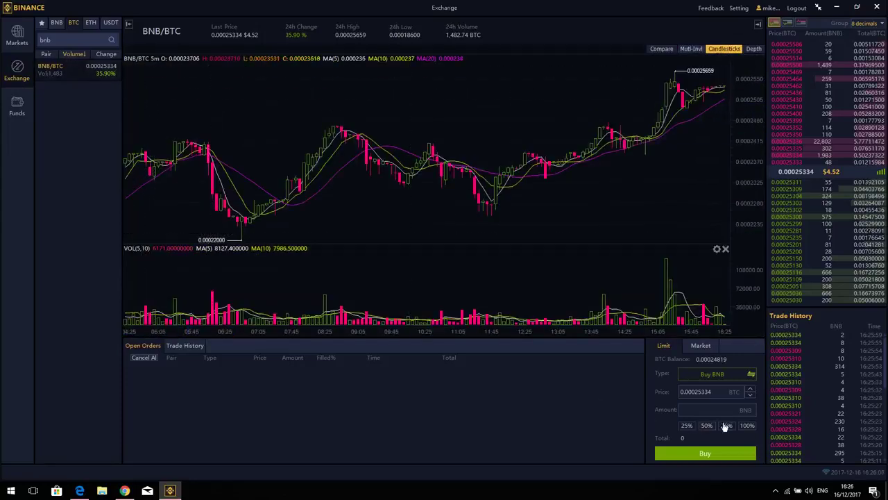
- Fill the limit sell form with 3 BNB at a 0.00025333 BTC price
{"action": "left_click", "coordinate": [724, 377]}
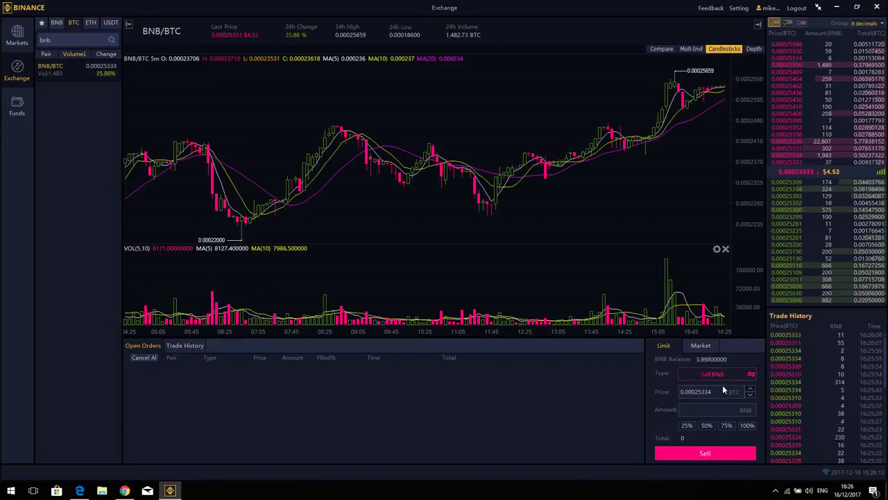
{"action": "left_click", "coordinate": [711, 409]}
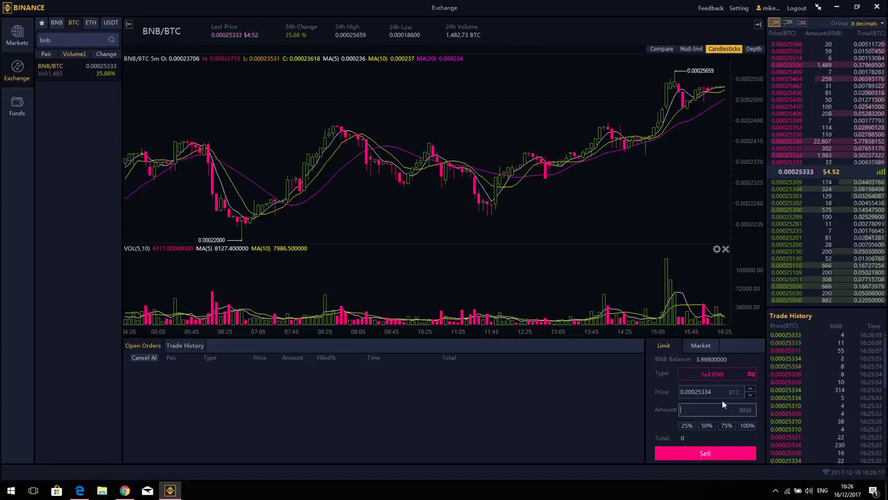
{"action": "left_click", "coordinate": [713, 393]}
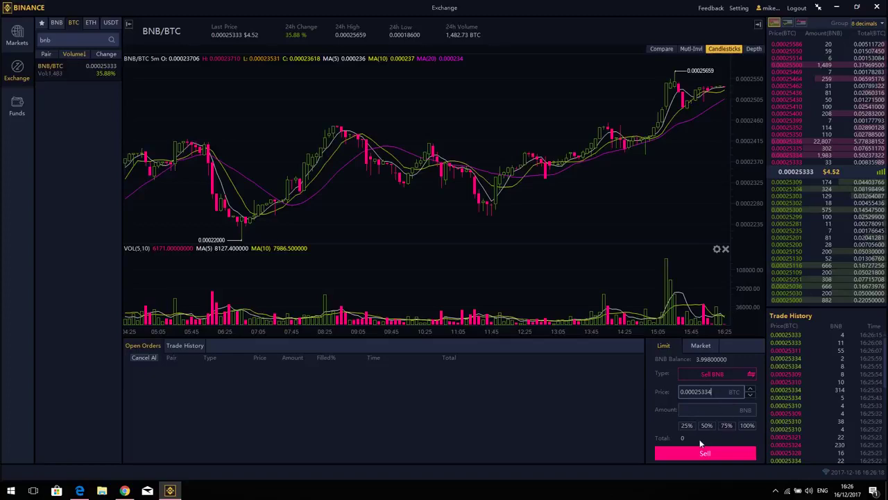
{"action": "left_click", "coordinate": [747, 425]}
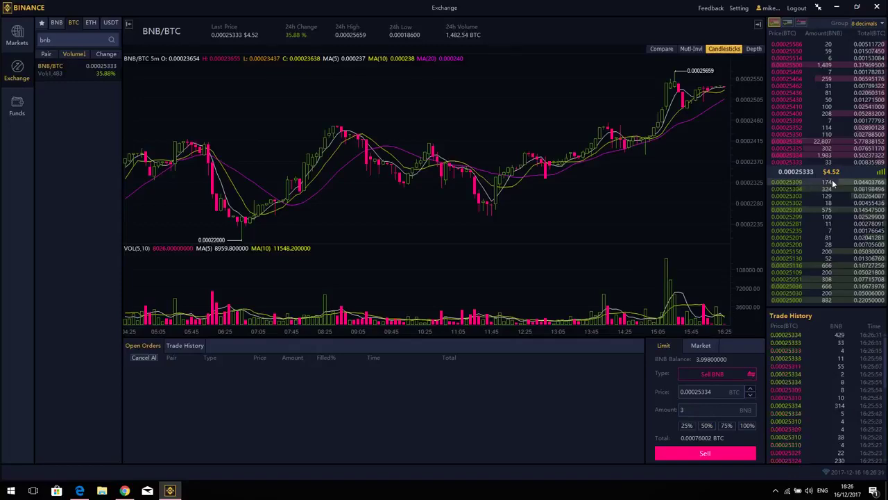
{"action": "left_click", "coordinate": [826, 183]}
{"action": "left_click", "coordinate": [851, 184]}
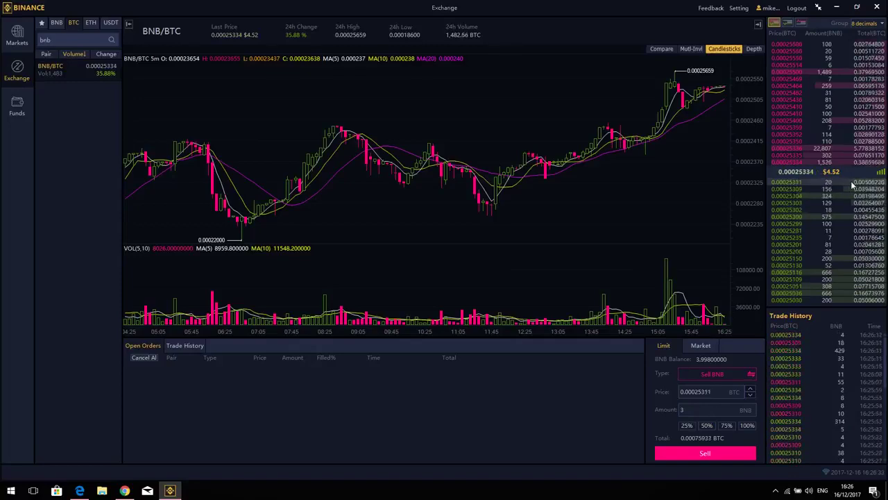
{"action": "left_click", "coordinate": [793, 184]}
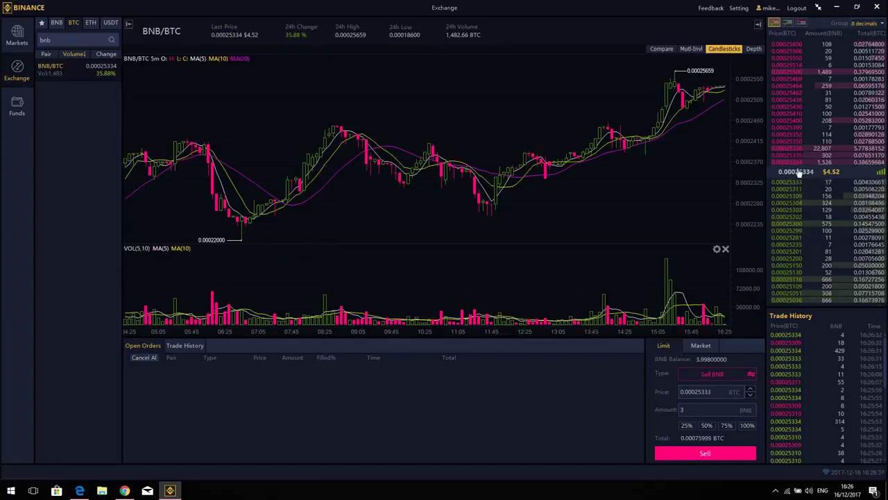
{"action": "left_click", "coordinate": [726, 426]}
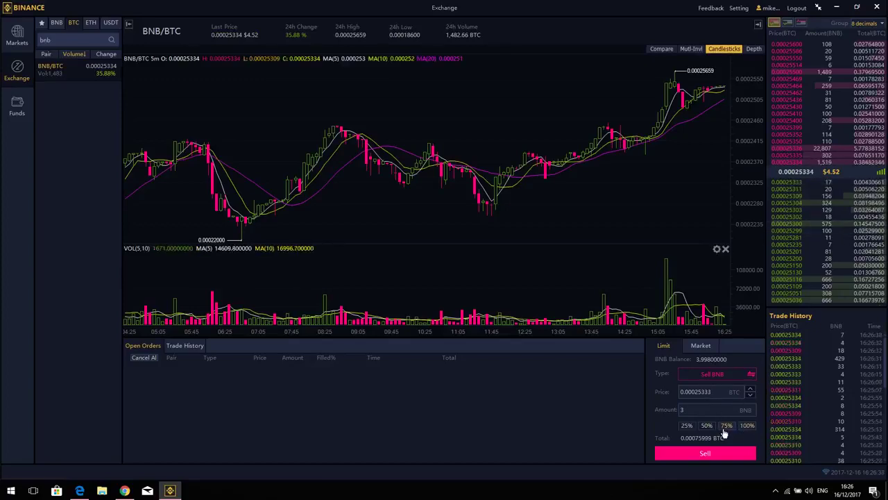
{"action": "left_click", "coordinate": [748, 426]}
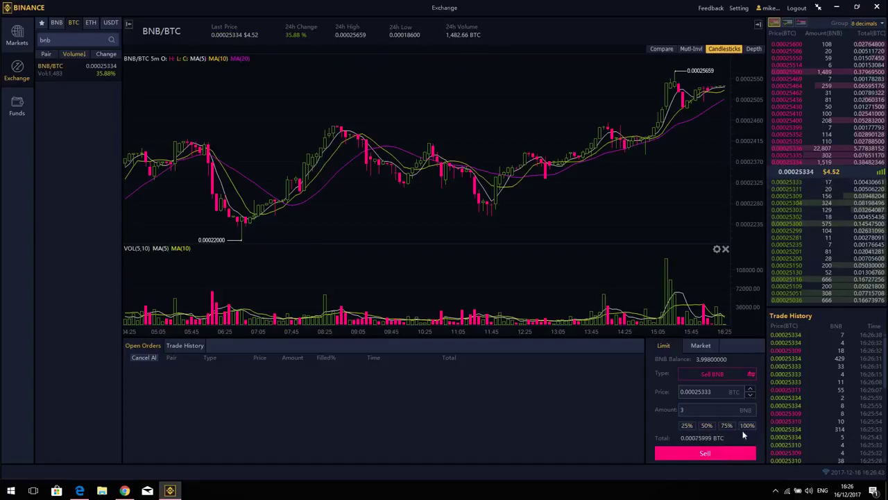
- Submit the BNB sell twice, dismissing the 'Total must be at least 0.001' warning each time
{"action": "left_click", "coordinate": [735, 453]}
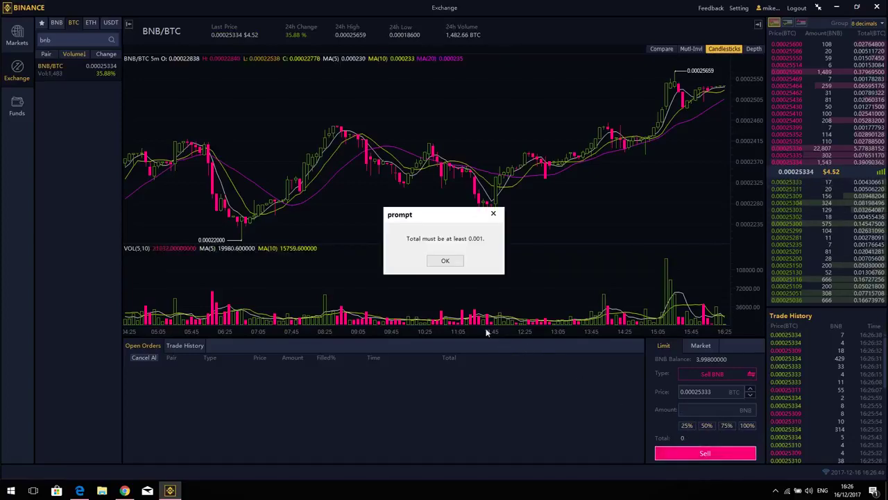
{"action": "left_click", "coordinate": [446, 259]}
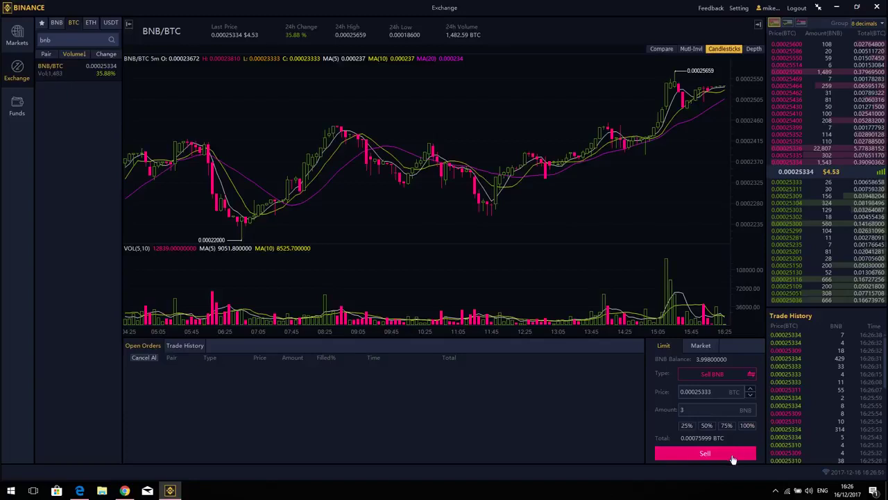
{"action": "left_click", "coordinate": [734, 454]}
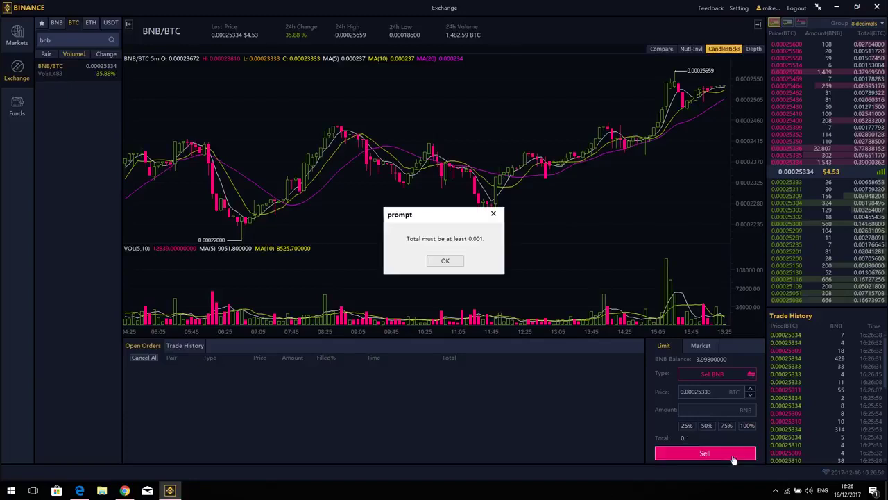
{"action": "left_click", "coordinate": [456, 264]}
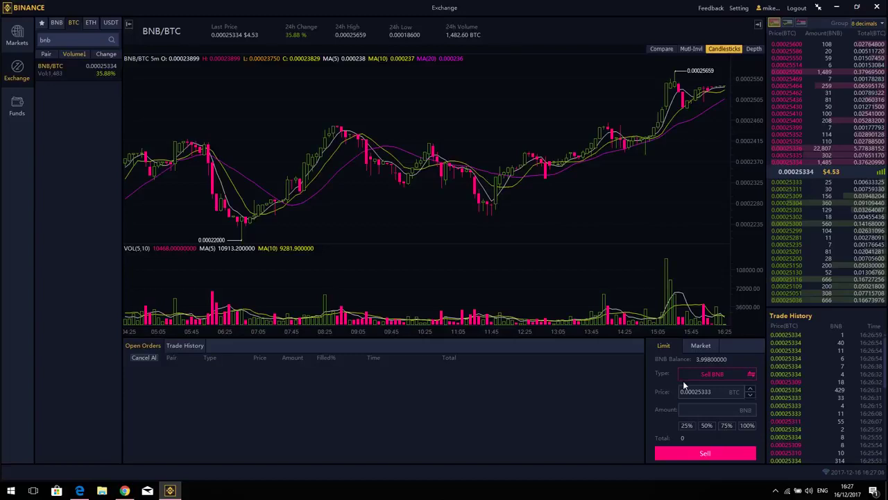
{"action": "left_click", "coordinate": [191, 352]}
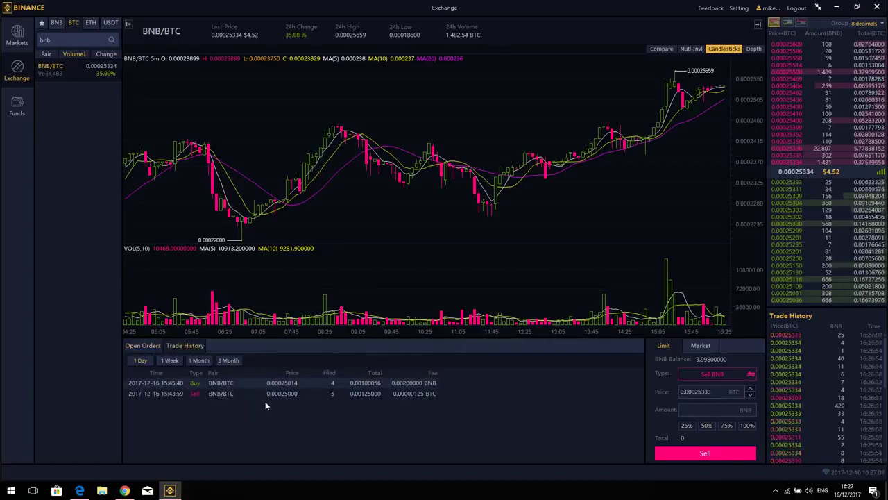
{"action": "left_click", "coordinate": [153, 346]}
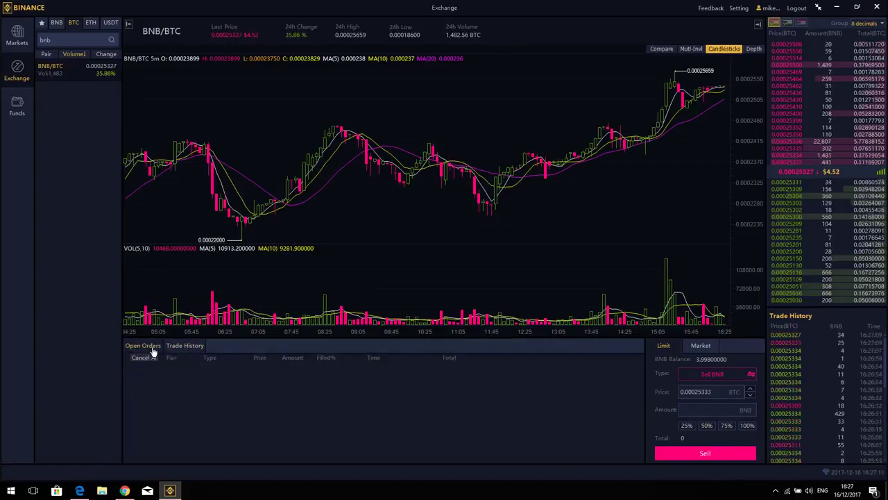
{"action": "left_click", "coordinate": [186, 349]}
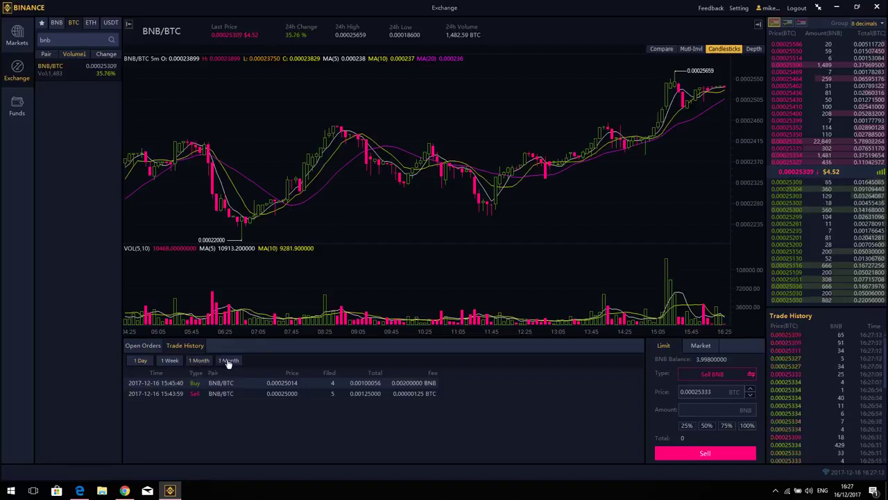
{"action": "left_click", "coordinate": [146, 345]}
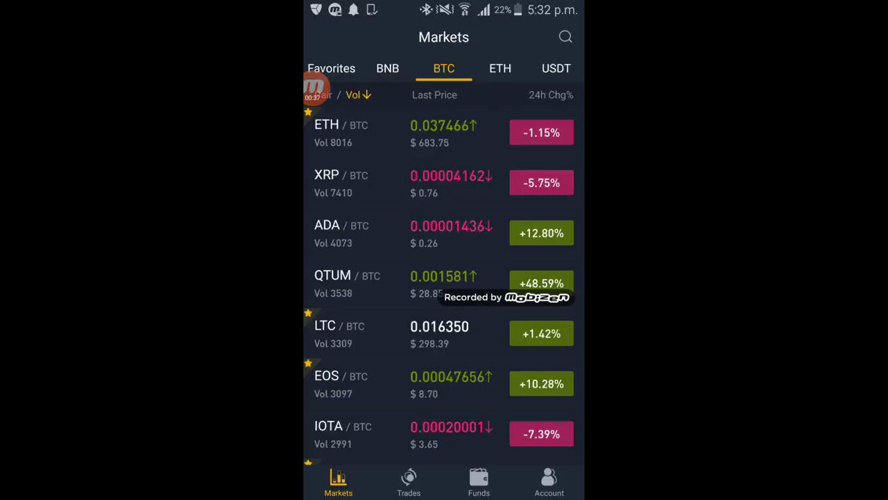
- Open Account, then Funds, showing an estimated 0.00120015 BTC ($21.90) across BNB and BTC
{"action": "left_click", "coordinate": [548, 481]}
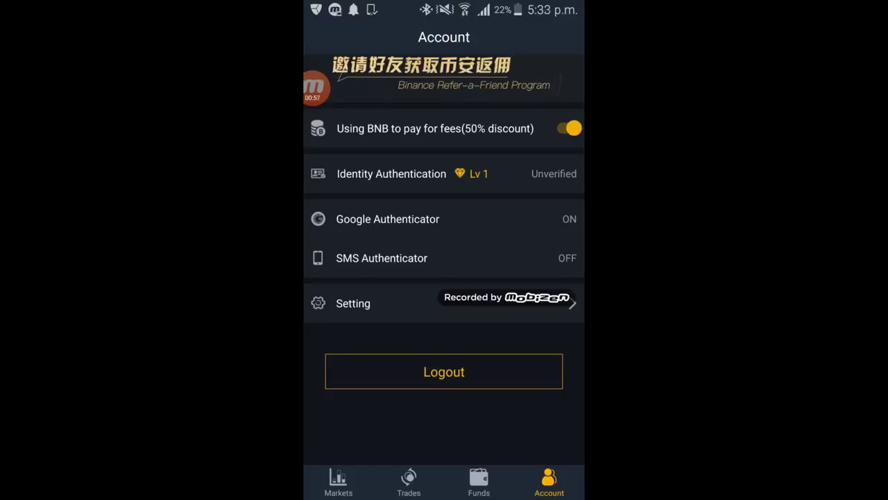
{"action": "left_click", "coordinate": [479, 482]}
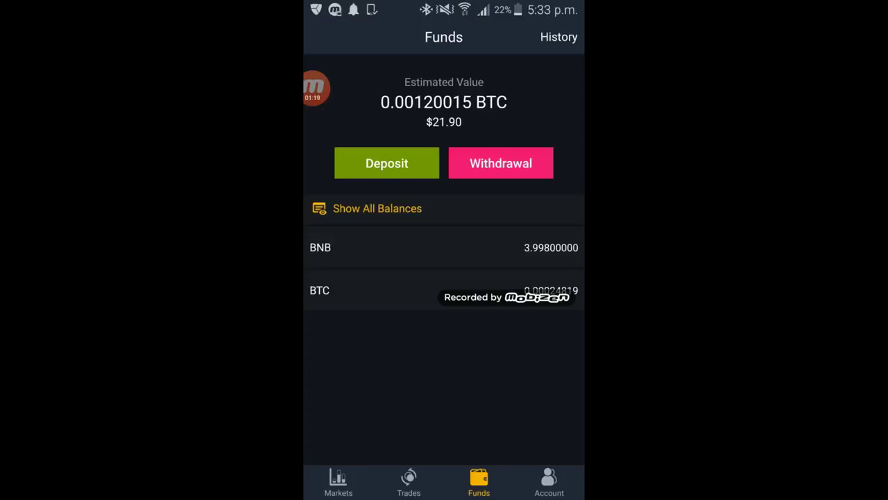
- Start a max BTC withdrawal, try adding a new address by QR scan, then back out
{"action": "left_click", "coordinate": [501, 163]}
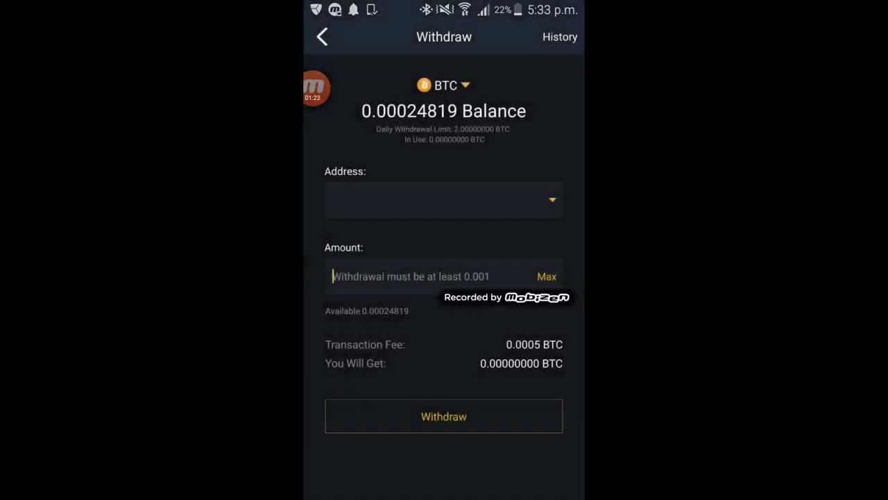
{"action": "left_click", "coordinate": [547, 276]}
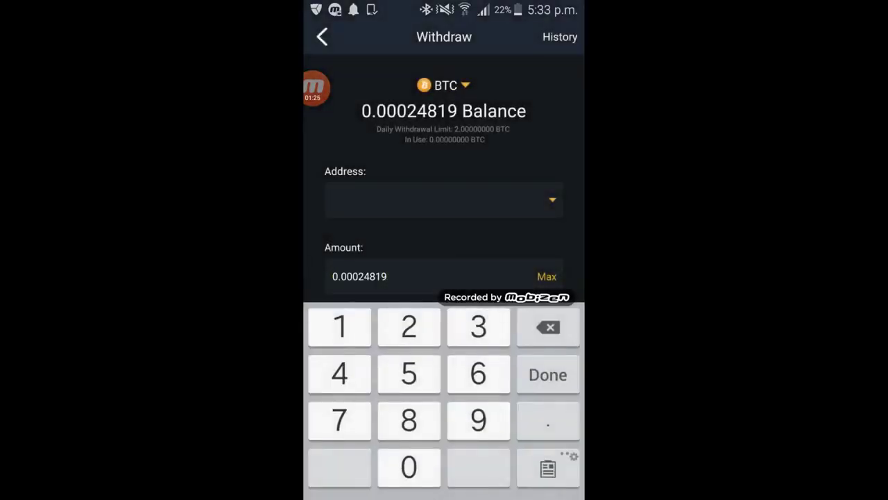
{"action": "left_click", "coordinate": [552, 199]}
{"action": "left_click", "coordinate": [454, 288]}
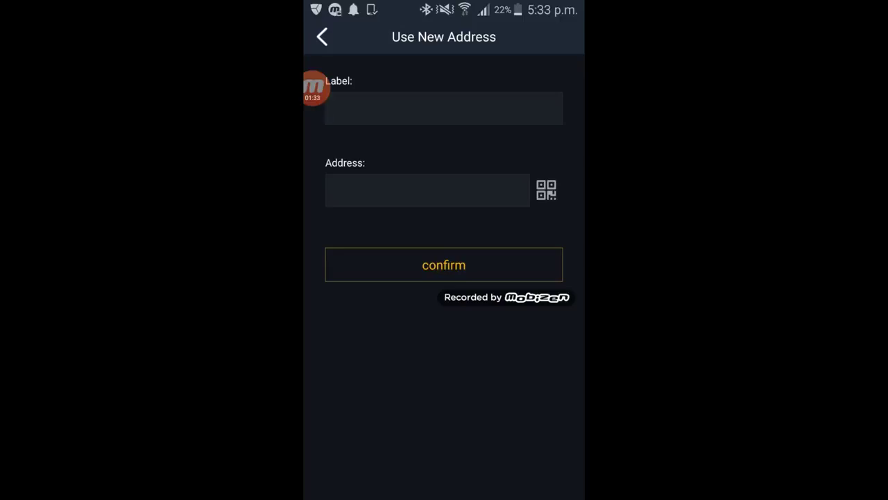
{"action": "left_click", "coordinate": [546, 189]}
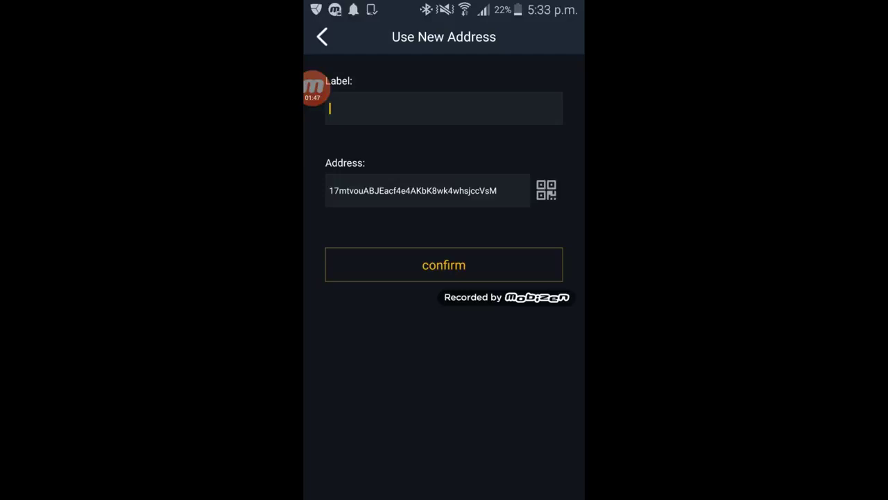
{"action": "left_click", "coordinate": [322, 37]}
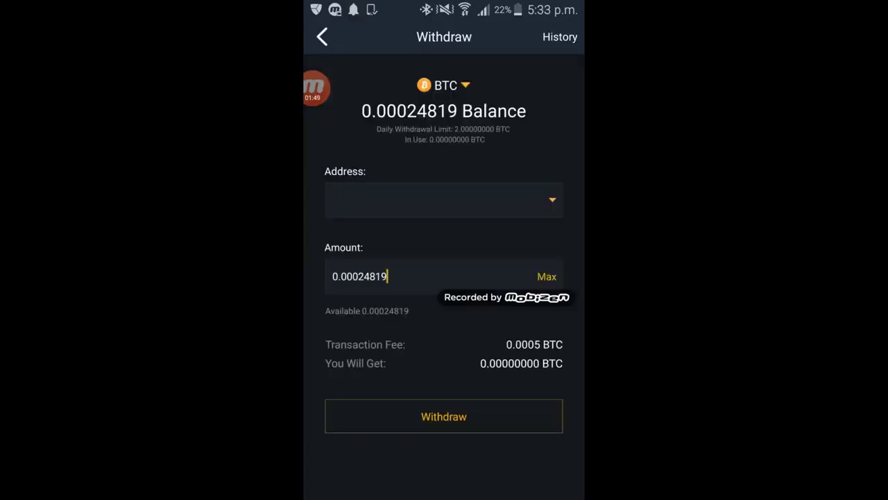
{"action": "left_click", "coordinate": [322, 37]}
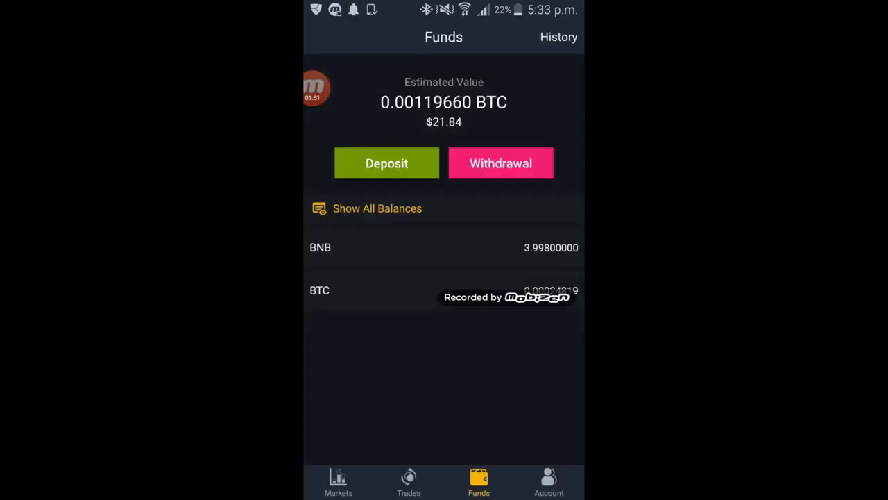
- Turn on Show All Balances to list every coin including zero balances, then go to Trades
{"action": "left_click", "coordinate": [377, 208]}
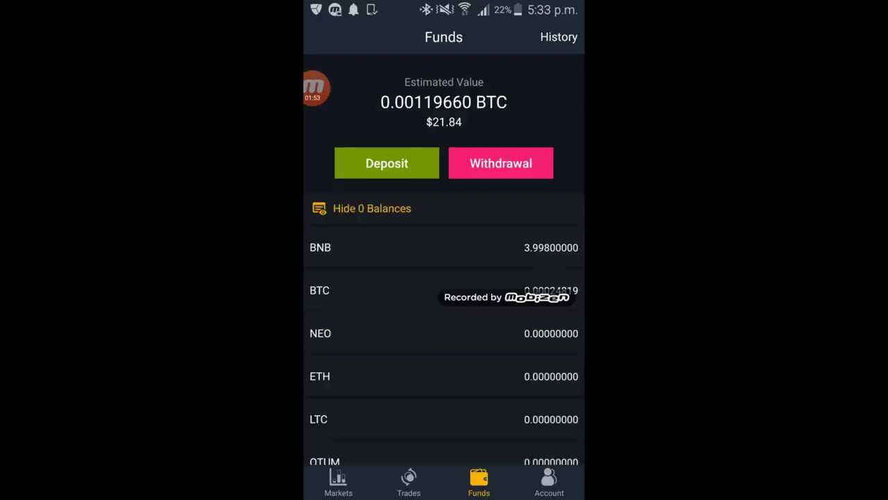
{"action": "left_click", "coordinate": [377, 208]}
{"action": "left_click", "coordinate": [376, 208]}
{"action": "left_click", "coordinate": [372, 208]}
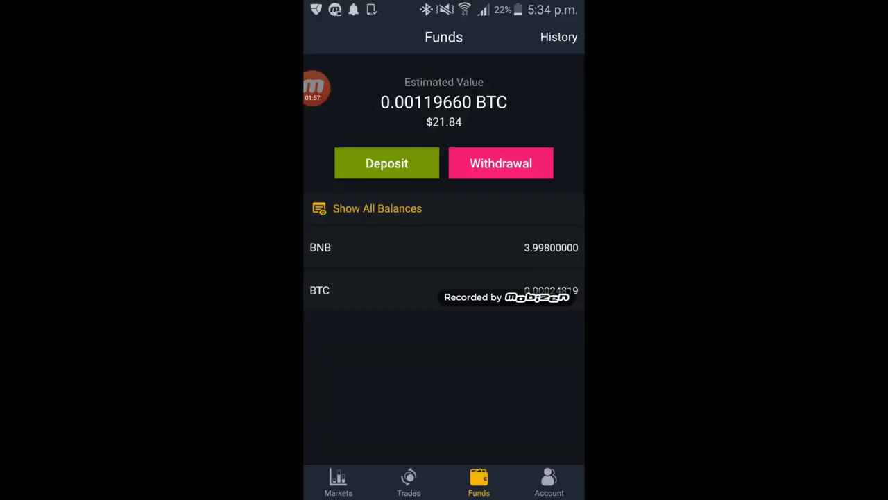
{"action": "left_click", "coordinate": [377, 208]}
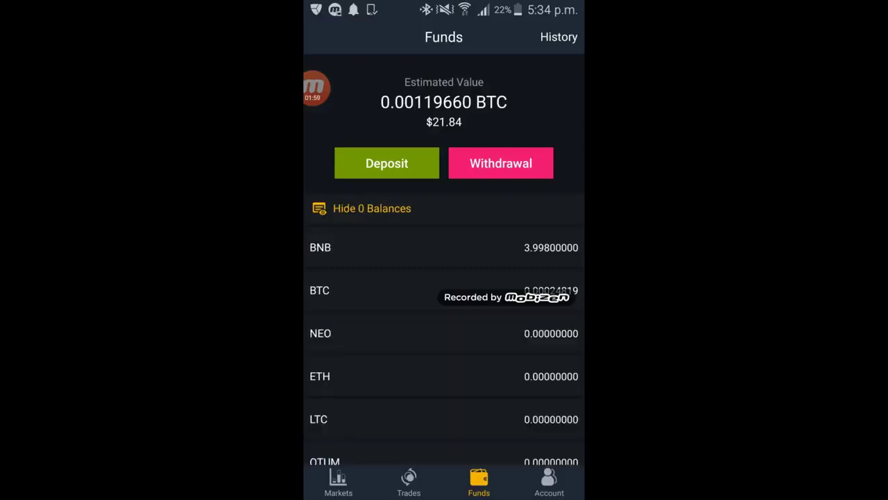
{"action": "scroll", "coordinate": [444, 312], "scroll_direction": "down", "scroll_amount": 20}
{"action": "scroll", "coordinate": [444, 278], "scroll_direction": "up", "scroll_amount": 18}
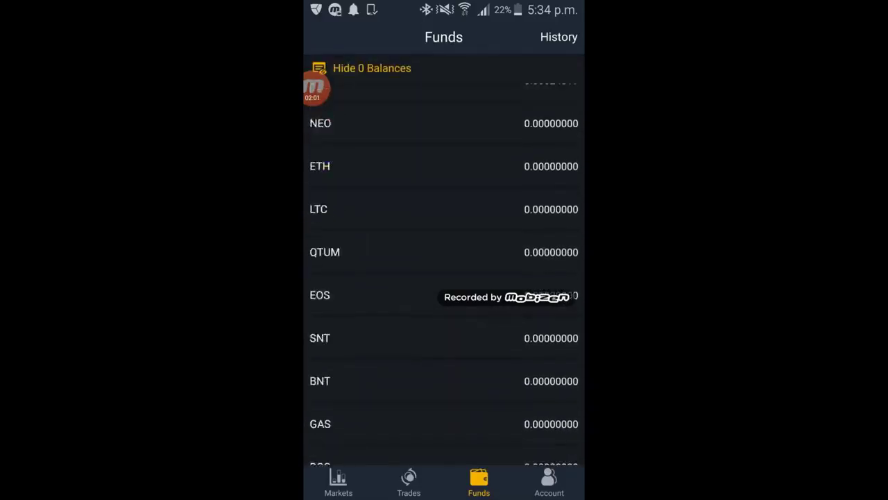
{"action": "scroll", "coordinate": [444, 278], "scroll_direction": "up", "scroll_amount": 3}
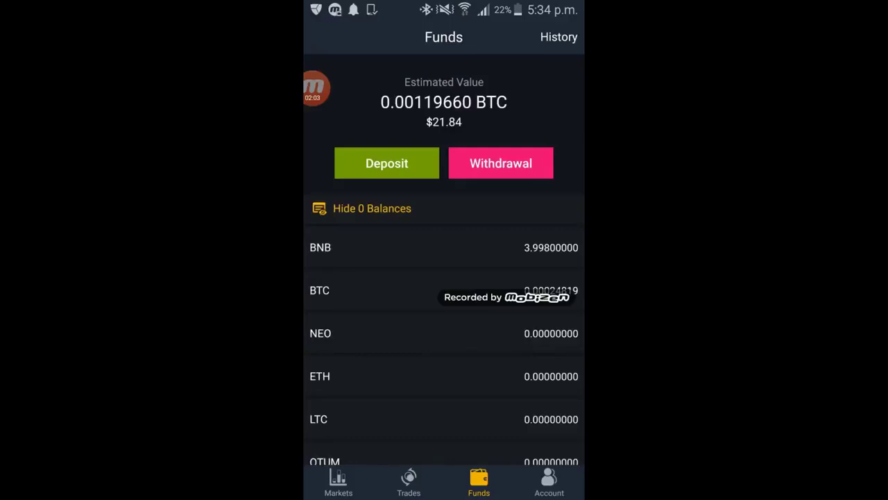
{"action": "left_click", "coordinate": [409, 480]}
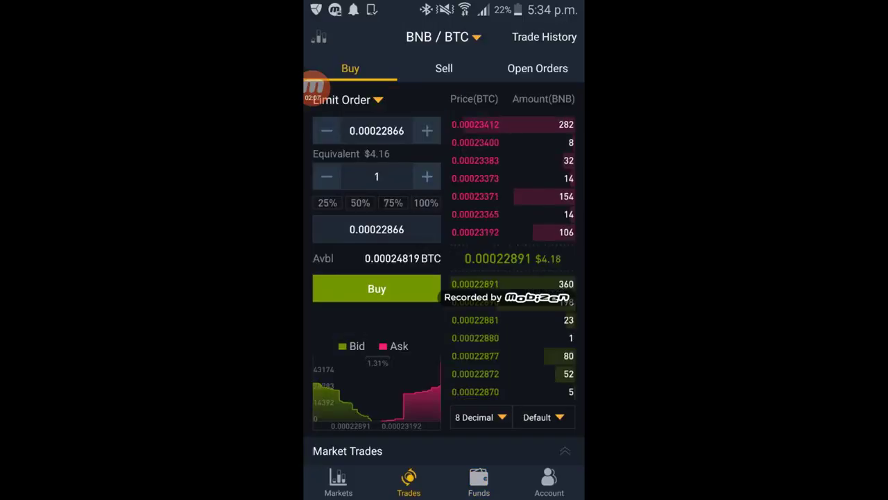
- Keep the Limit order type and expand, then collapse, the Market Trades list
{"action": "left_click", "coordinate": [347, 100]}
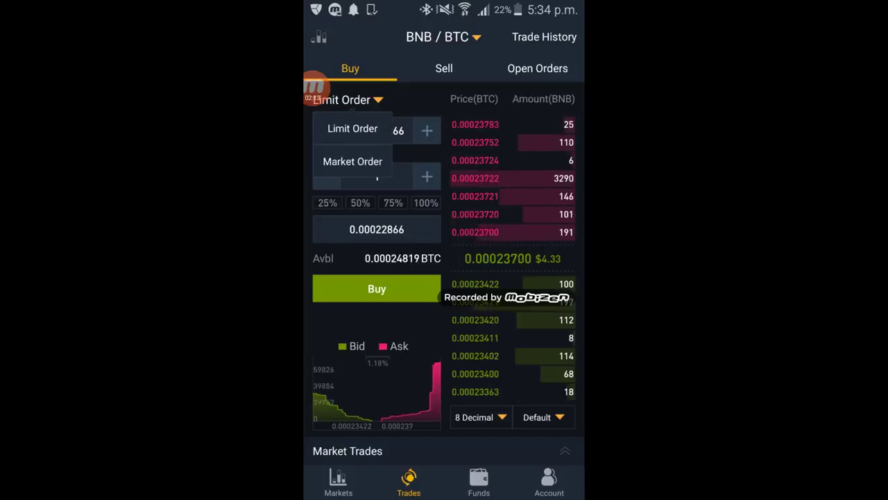
{"action": "left_click", "coordinate": [353, 128]}
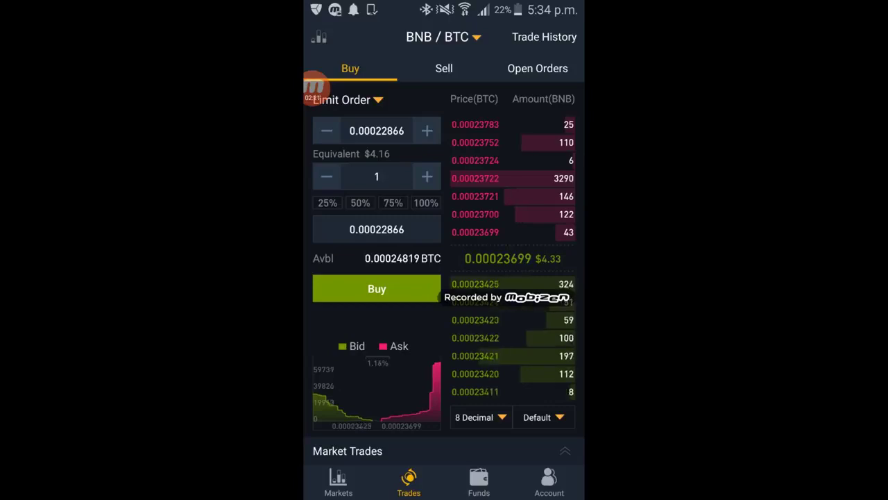
{"action": "left_click_drag", "start_coordinate": [315, 86], "coordinate": [571, 332]}
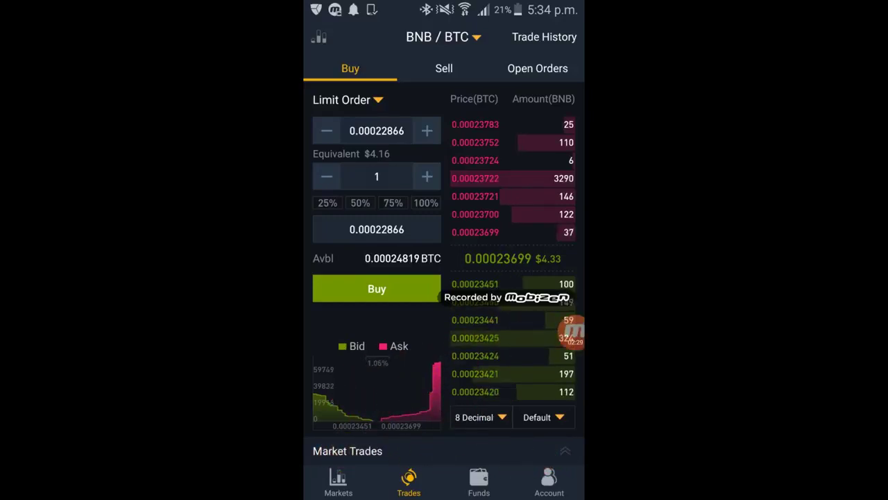
{"action": "left_click", "coordinate": [565, 451]}
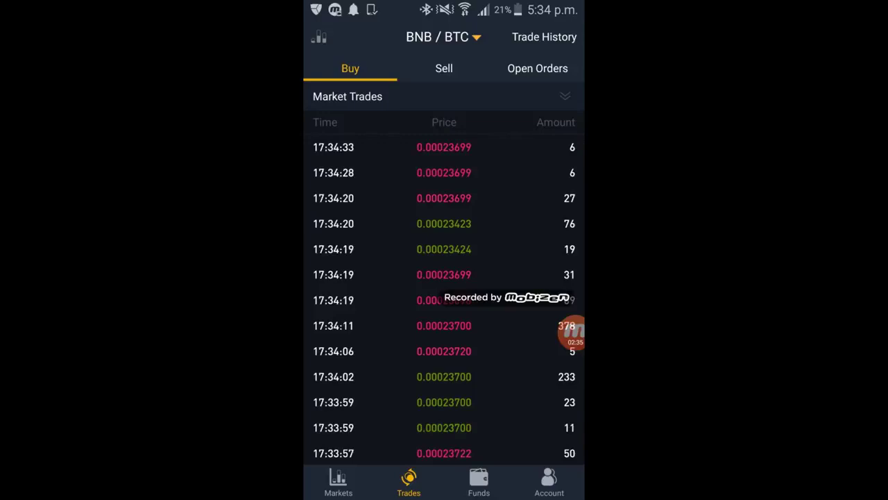
{"action": "left_click", "coordinate": [565, 96]}
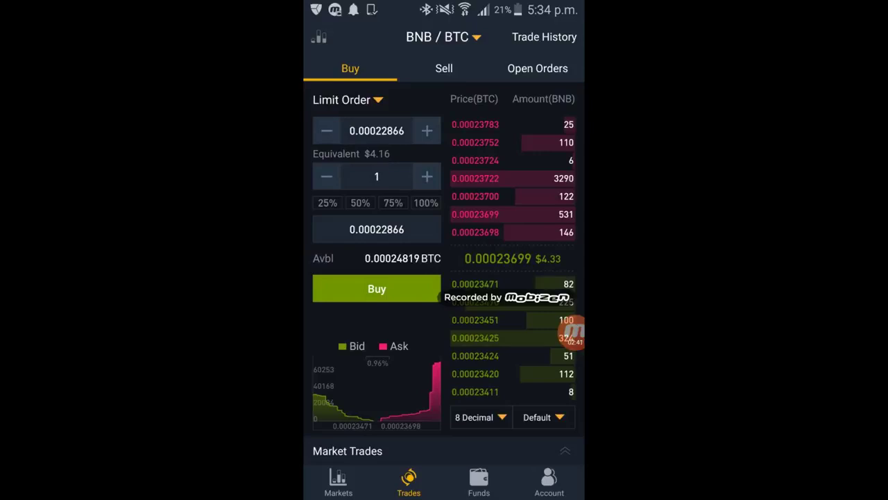
- Cycle the order-book filter through buy, sell and both, toggle Sell/Buy, and show empty Open Orders
{"action": "left_click", "coordinate": [544, 417]}
{"action": "left_click", "coordinate": [543, 386]}
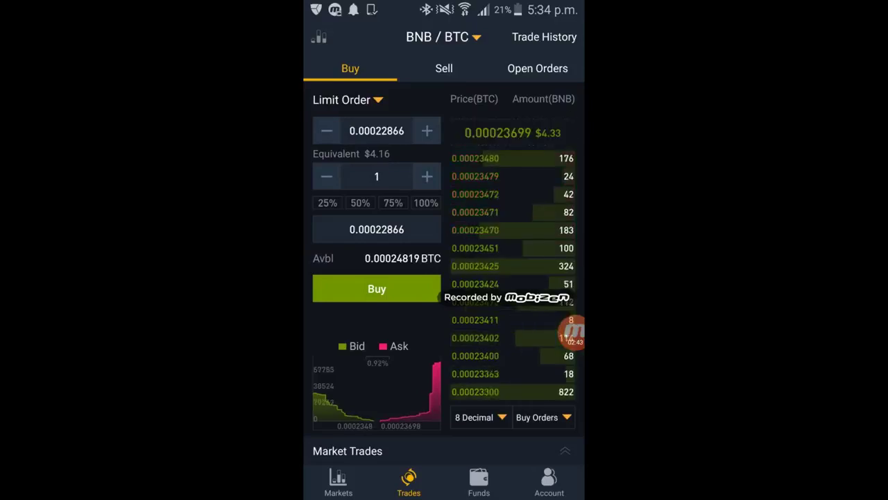
{"action": "left_click", "coordinate": [544, 417]}
{"action": "left_click", "coordinate": [544, 358]}
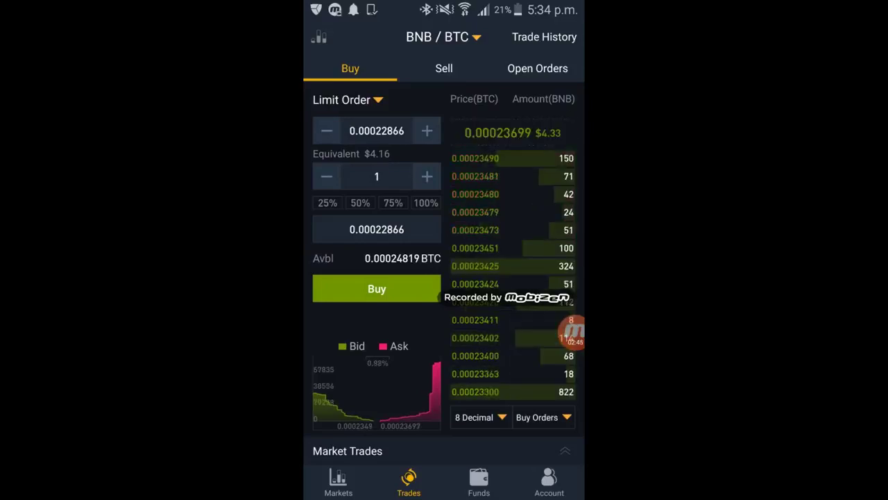
{"action": "left_click", "coordinate": [543, 418]}
{"action": "left_click", "coordinate": [543, 329]}
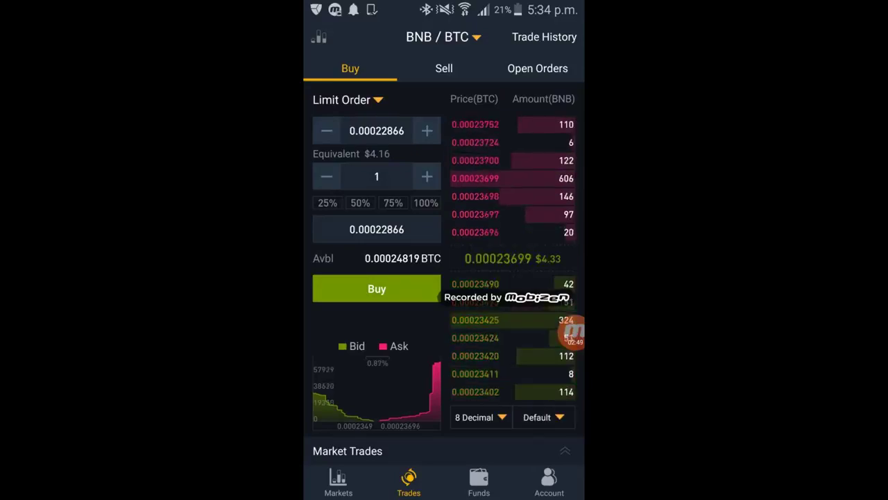
{"action": "left_click", "coordinate": [444, 68]}
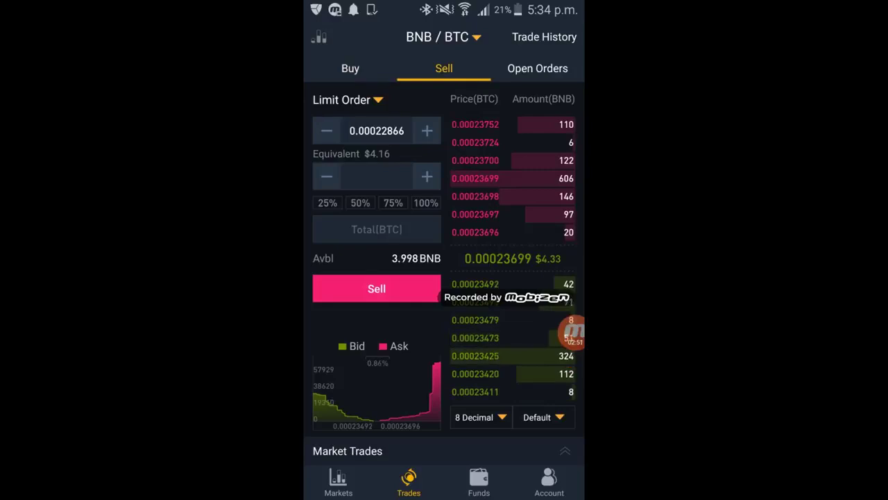
{"action": "left_click", "coordinate": [350, 68]}
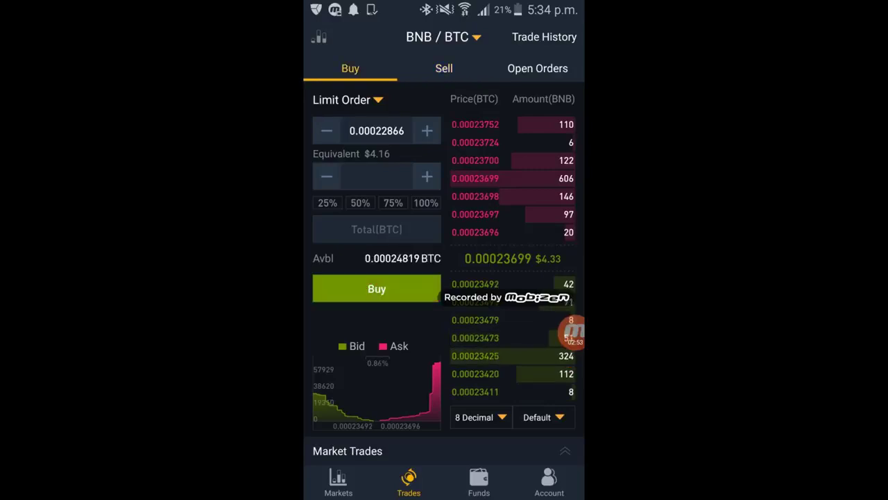
{"action": "left_click", "coordinate": [538, 68]}
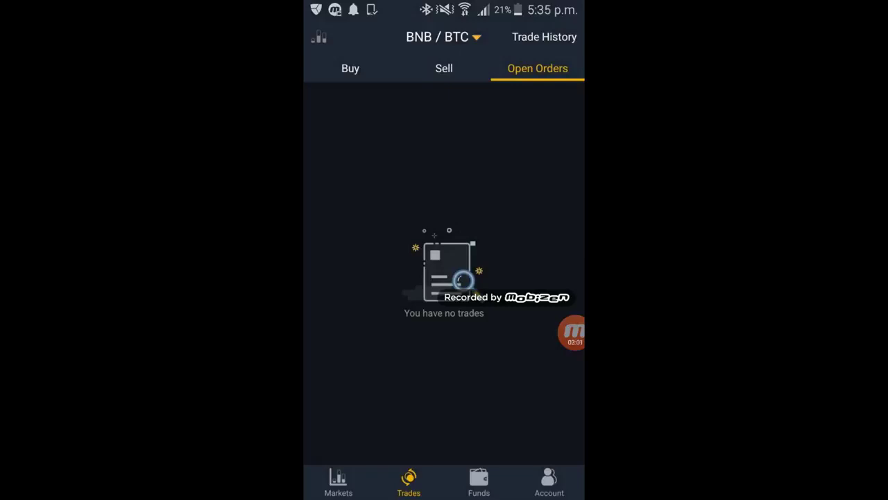
- Glance at the BNB/BTC chart, then return to Markets listing BTC pairs with ETH/BTC first
{"action": "left_click", "coordinate": [318, 37]}
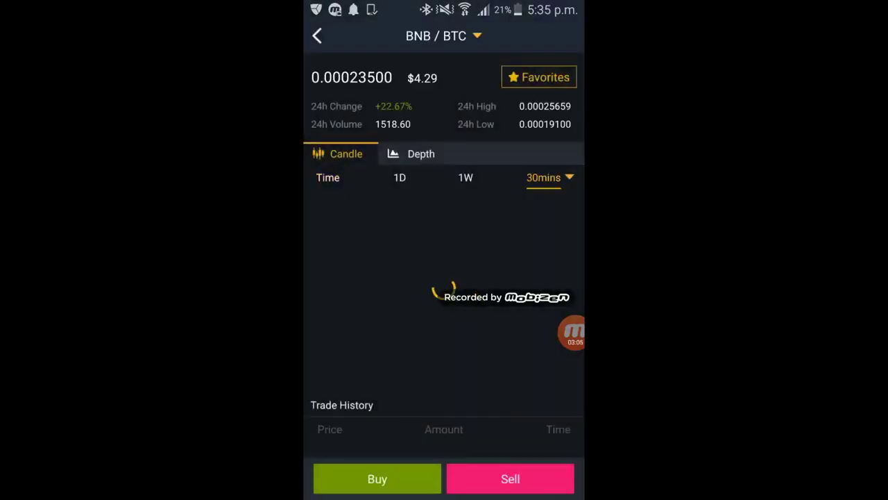
{"action": "left_click", "coordinate": [317, 36]}
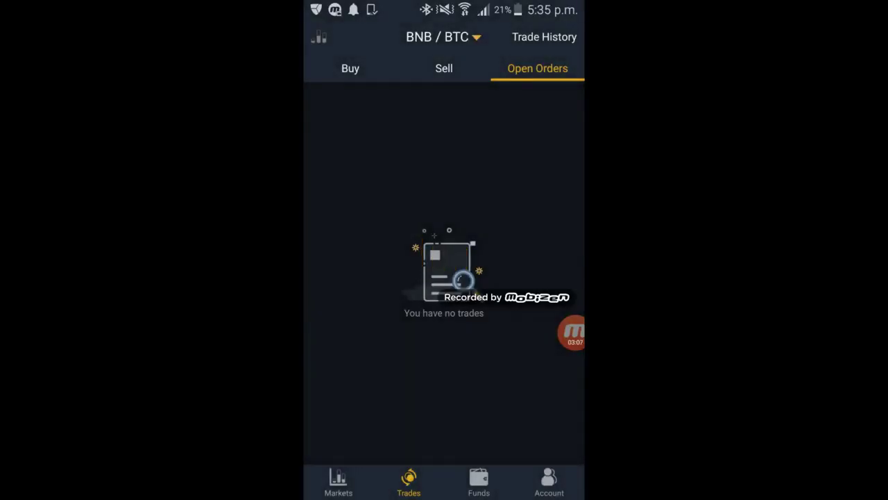
{"action": "mouse_move", "coordinate": [572, 333]}
{"action": "left_mouse_down"}
{"action": "mouse_move", "coordinate": [337, 466]}
{"action": "mouse_move", "coordinate": [374, 461]}
{"action": "mouse_move", "coordinate": [378, 204]}
{"action": "mouse_move", "coordinate": [344, 47]}
{"action": "mouse_move", "coordinate": [326, 41]}
{"action": "mouse_move", "coordinate": [412, 154]}
{"action": "mouse_move", "coordinate": [572, 333]}
{"action": "left_mouse_up"}
{"action": "left_click", "coordinate": [338, 480]}
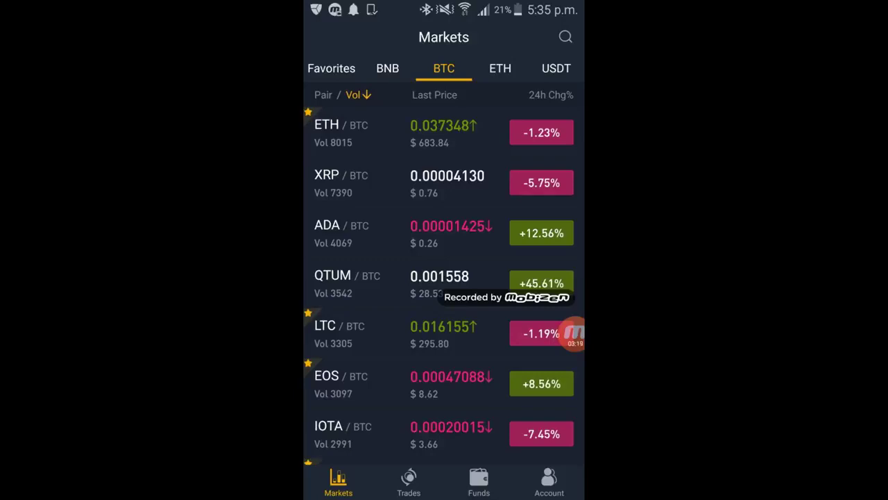
- Show the Favorites markets list and open its editor listing the seven saved pairs
{"action": "left_click", "coordinate": [331, 68]}
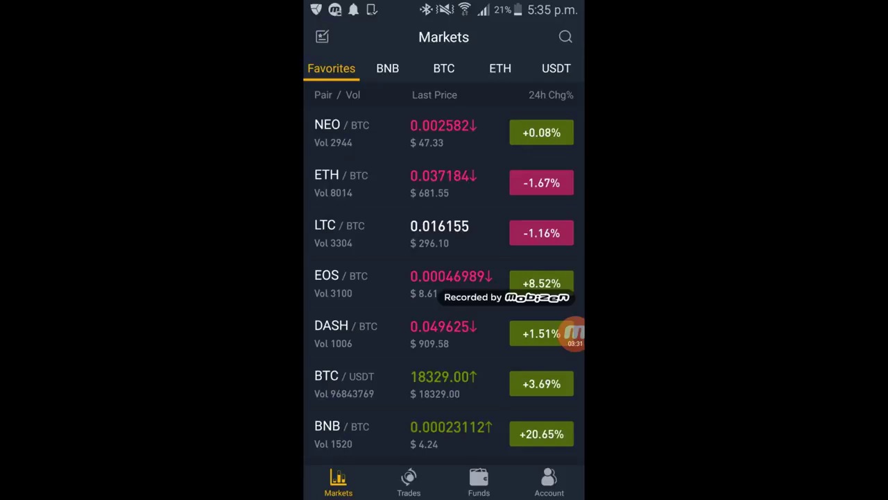
{"action": "left_click", "coordinate": [322, 36]}
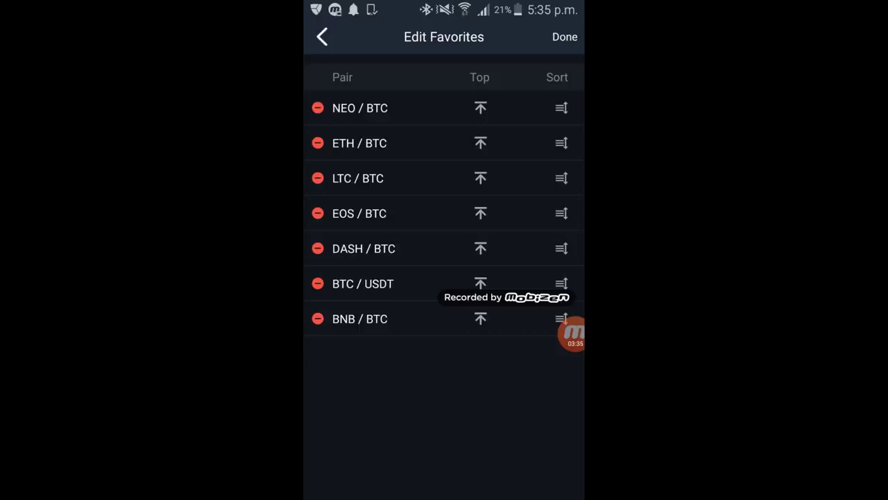
- Reopen the favourites editor, remove pairs from NEO/BTC through BNB/BTC, and leave it
{"action": "left_click", "coordinate": [322, 37]}
{"action": "left_click_drag", "start_coordinate": [575, 334], "coordinate": [575, 358]}
{"action": "left_click", "coordinate": [322, 36]}
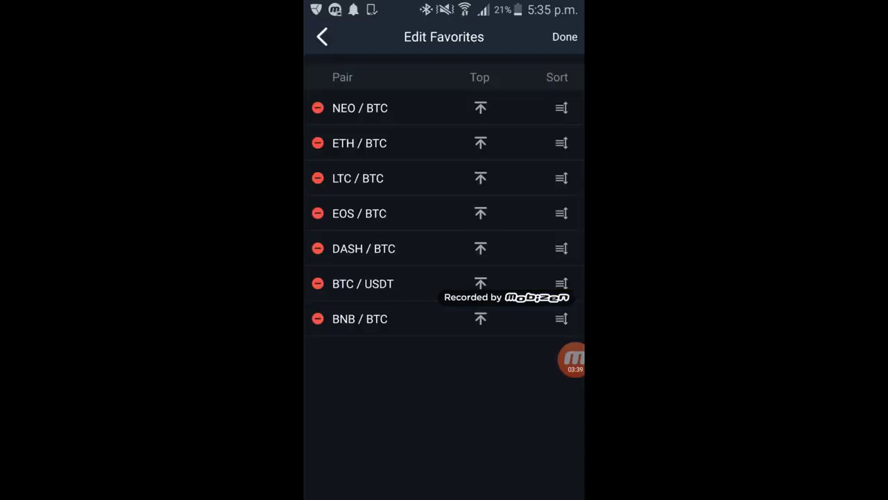
{"action": "left_click", "coordinate": [317, 108]}
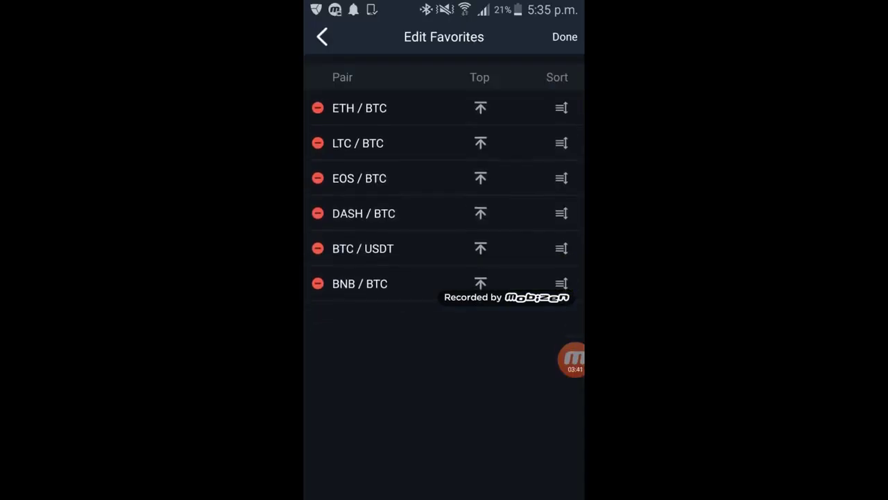
{"action": "left_click", "coordinate": [317, 108]}
{"action": "left_click", "coordinate": [317, 107]}
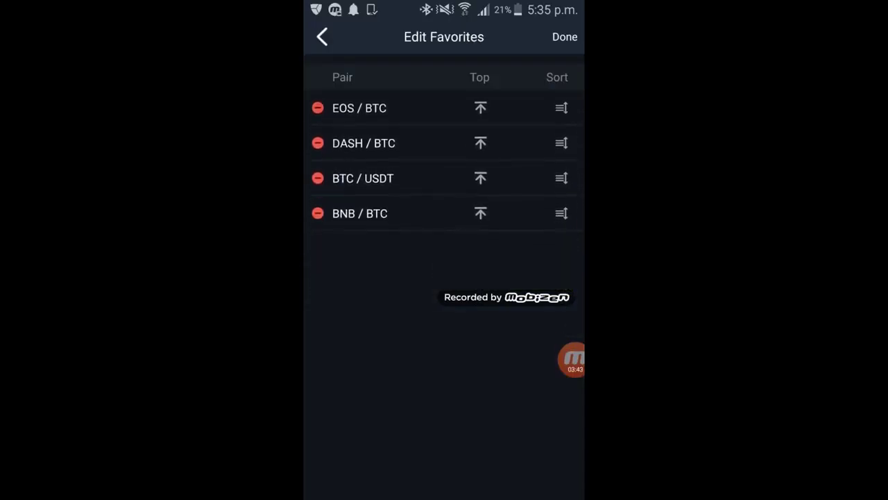
{"action": "left_click", "coordinate": [317, 108]}
{"action": "left_click", "coordinate": [317, 108]}
{"action": "left_click", "coordinate": [317, 108]}
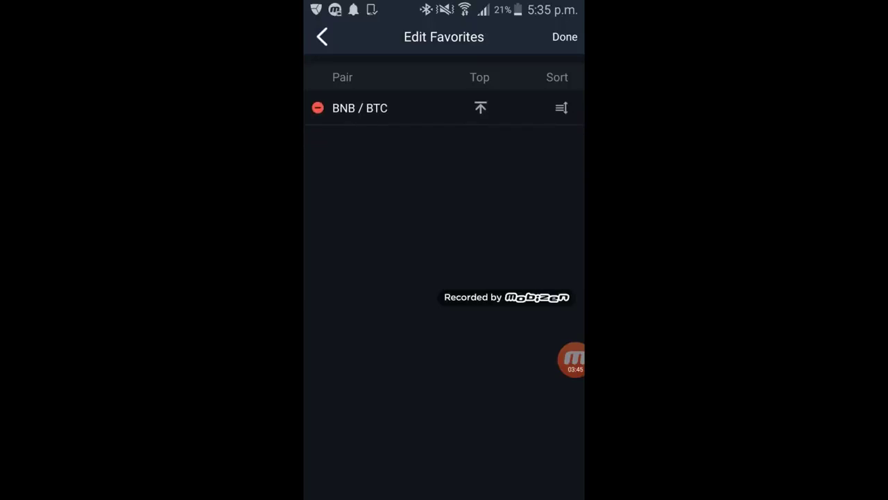
{"action": "left_click", "coordinate": [317, 108]}
{"action": "left_click", "coordinate": [565, 37]}
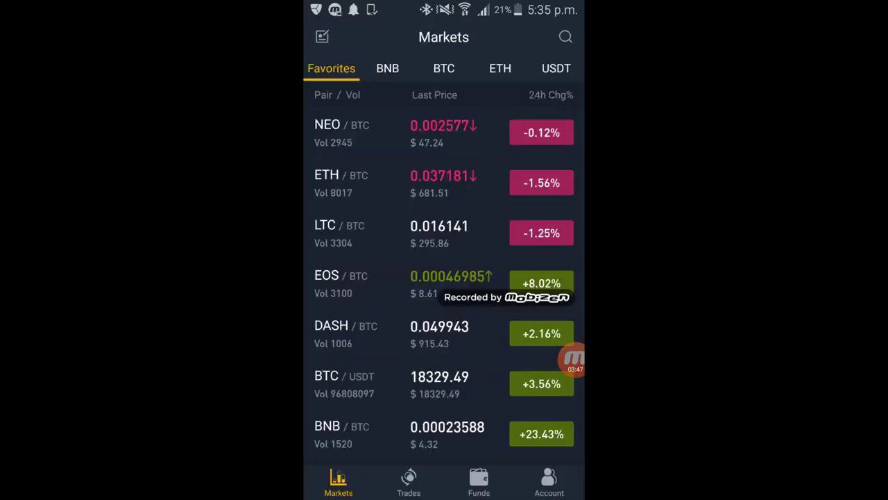
- Remove the remaining NEO/BTC, ETH/BTC, LTC/BTC, EOS/BTC, DASH/BTC pairs and save the empty favourites
{"action": "left_click", "coordinate": [388, 68]}
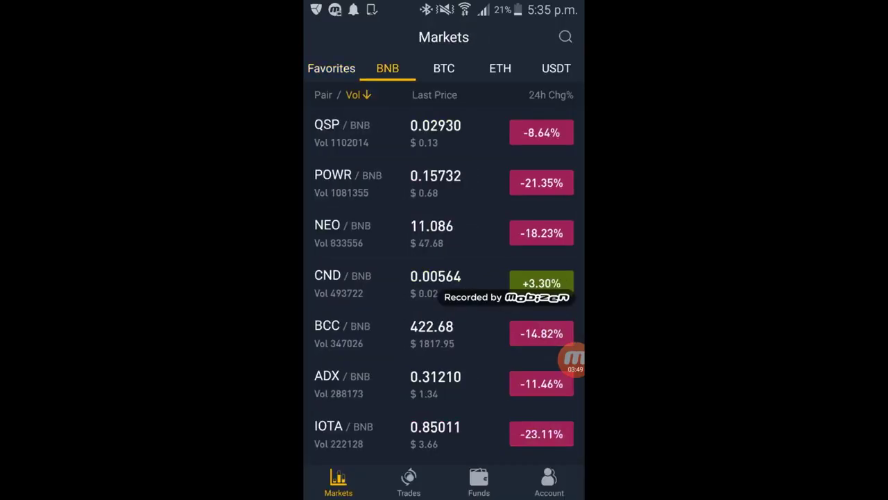
{"action": "left_click", "coordinate": [332, 69]}
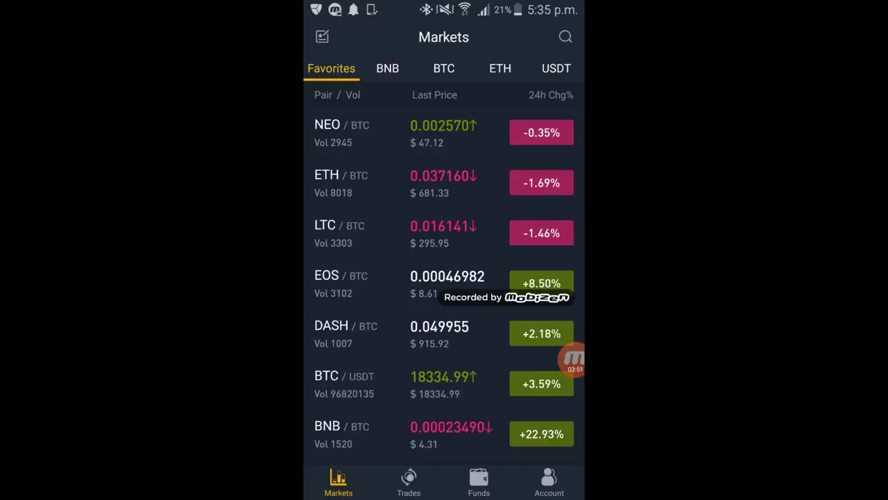
{"action": "left_click", "coordinate": [322, 36]}
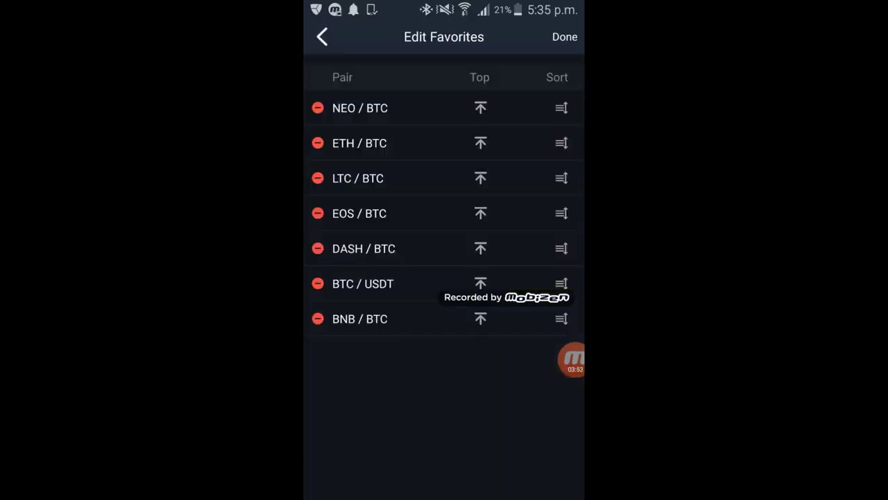
{"action": "left_click", "coordinate": [318, 108]}
{"action": "left_click", "coordinate": [318, 108]}
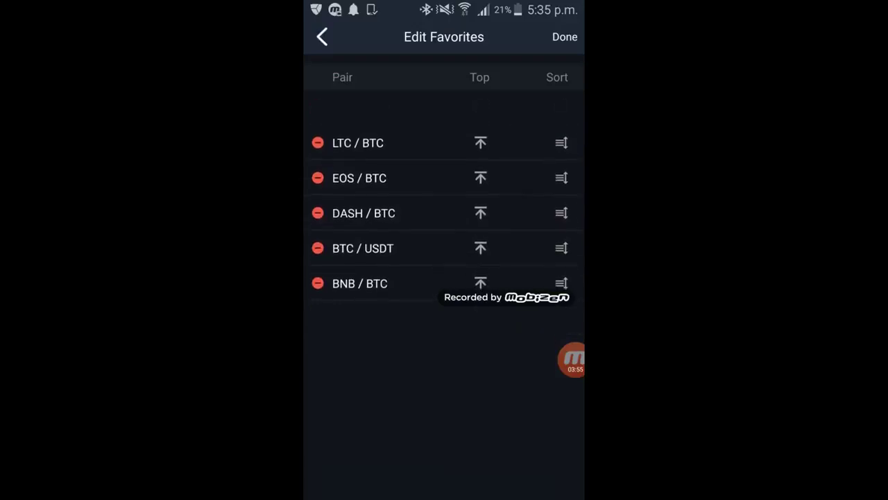
{"action": "left_click", "coordinate": [317, 108]}
{"action": "left_click", "coordinate": [318, 107]}
{"action": "left_click", "coordinate": [318, 111]}
{"action": "left_click", "coordinate": [317, 111]}
{"action": "left_click", "coordinate": [317, 111]}
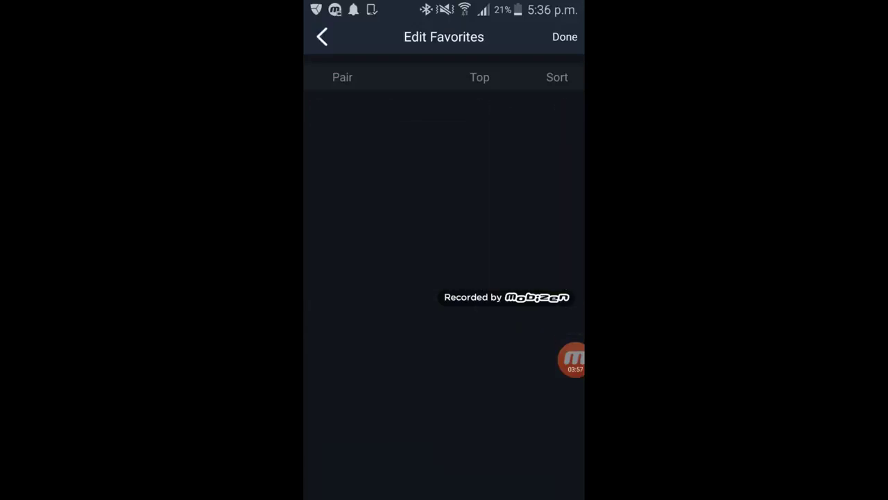
{"action": "left_click", "coordinate": [565, 37]}
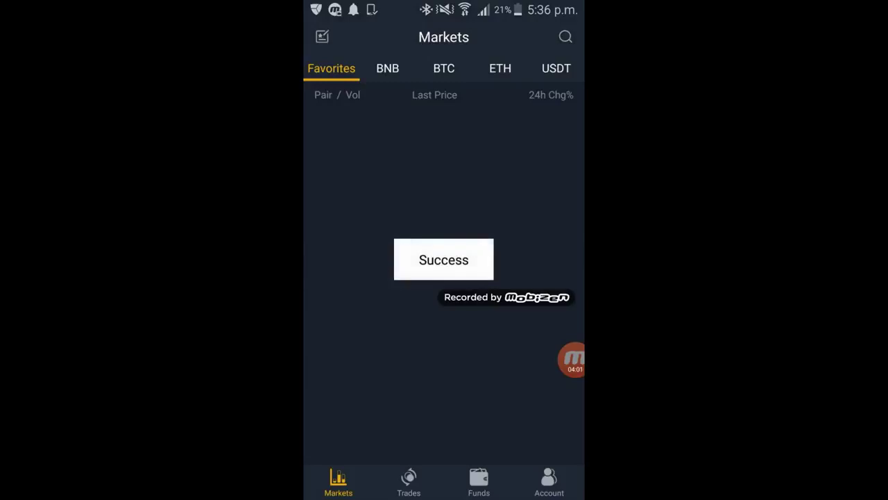
- Confirm the favourites editor is empty, then view the BNB and BTC markets lists
{"action": "left_click", "coordinate": [322, 37]}
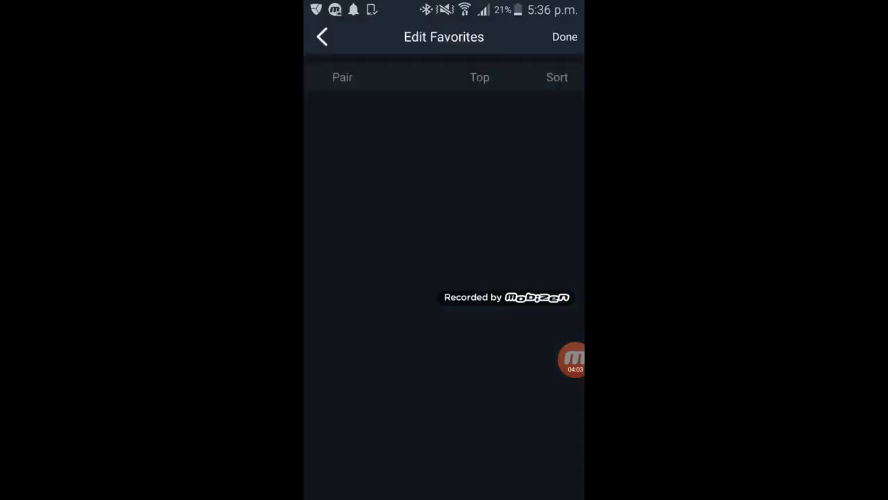
{"action": "left_click", "coordinate": [565, 37]}
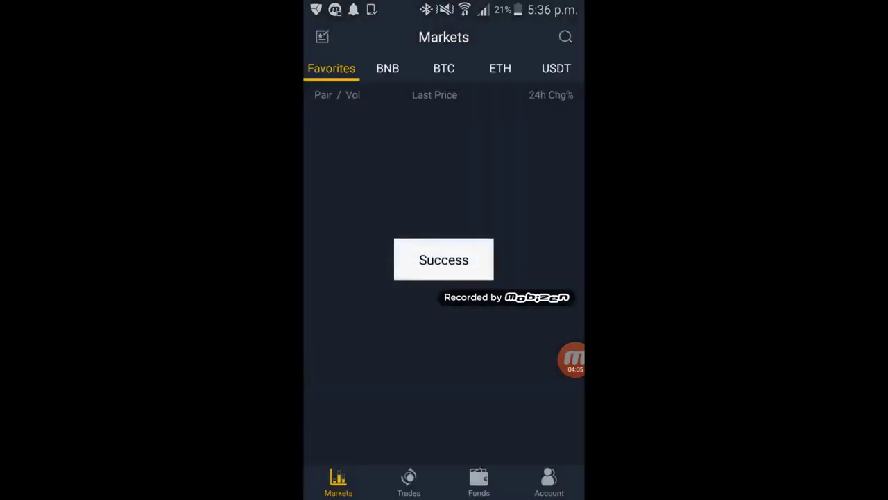
{"action": "left_click", "coordinate": [387, 69]}
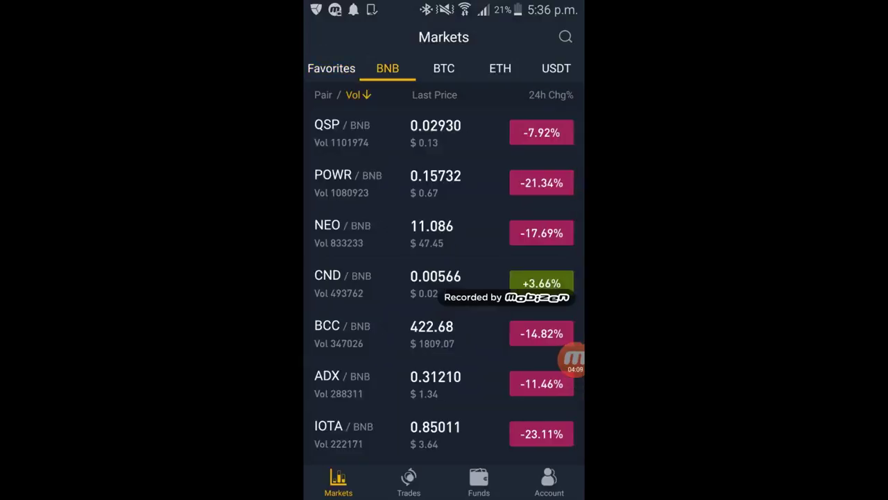
{"action": "left_click", "coordinate": [444, 69]}
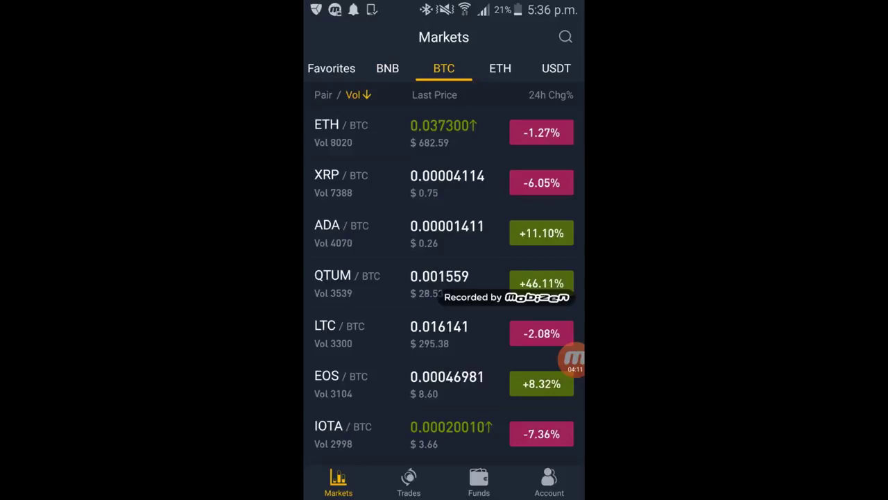